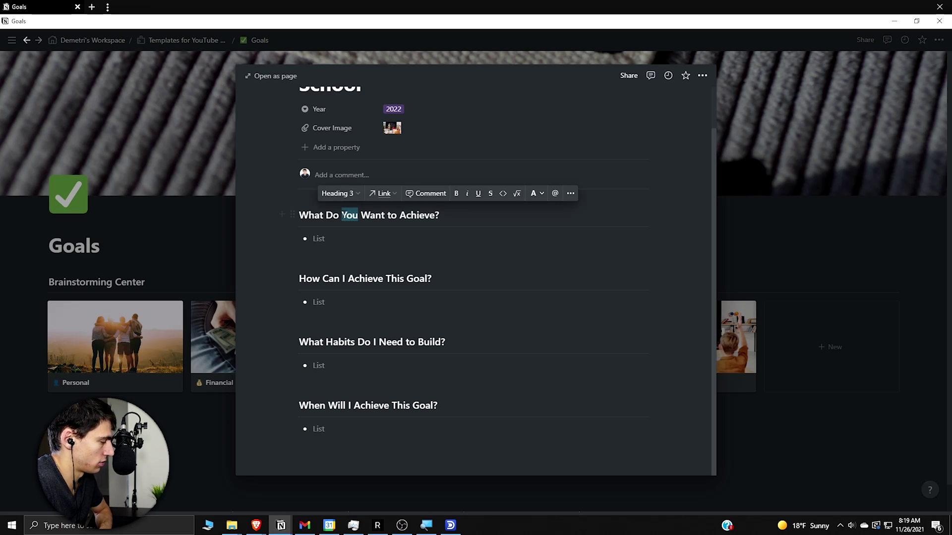
# Step: Replace 'You' with 'I' so the first heading reads 'What Do I Want to Achieve?'
pyautogui.write('I')
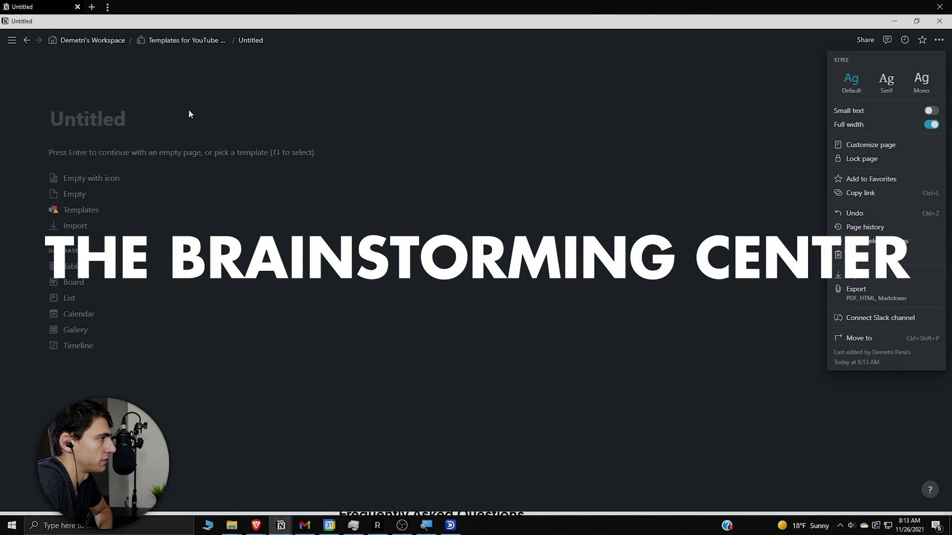
# Step: Make the page full width, title it Goals, and give it a green check-mark icon
pyautogui.click(189, 120)
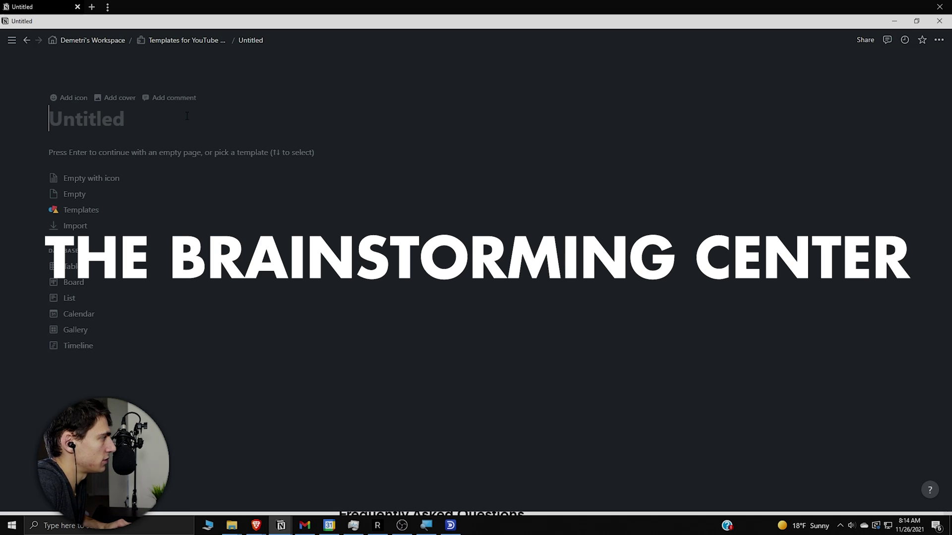
pyautogui.write('Goals')
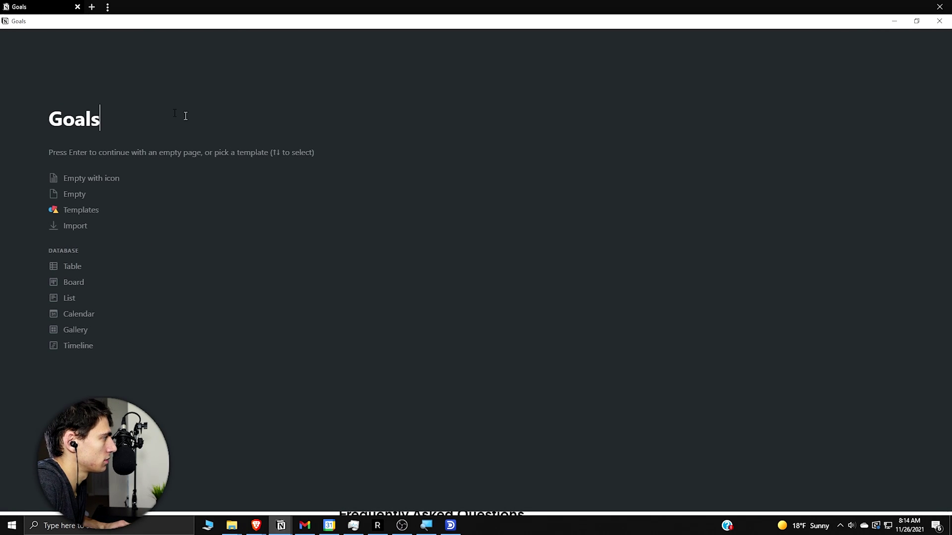
pyautogui.click(78, 104)
pyautogui.click(75, 106)
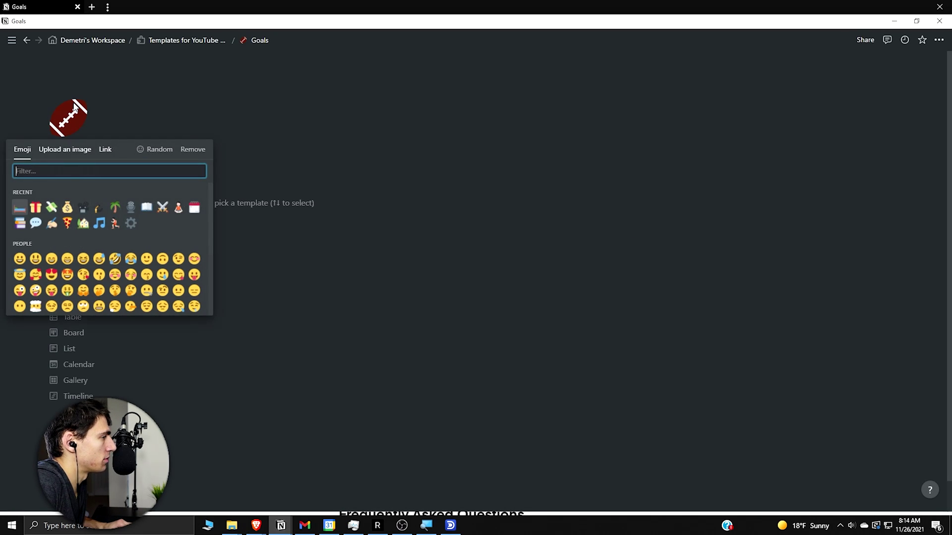
pyautogui.write('check')
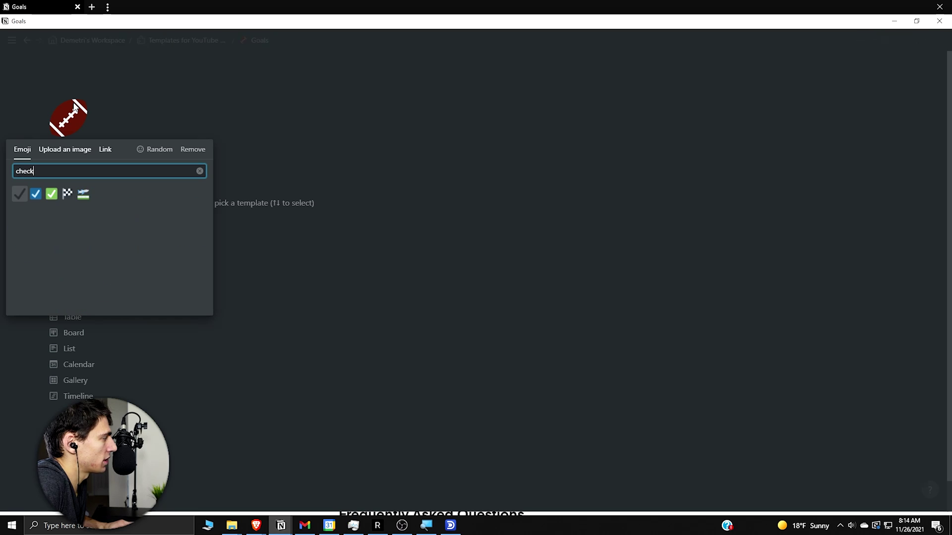
pyautogui.click(51, 194)
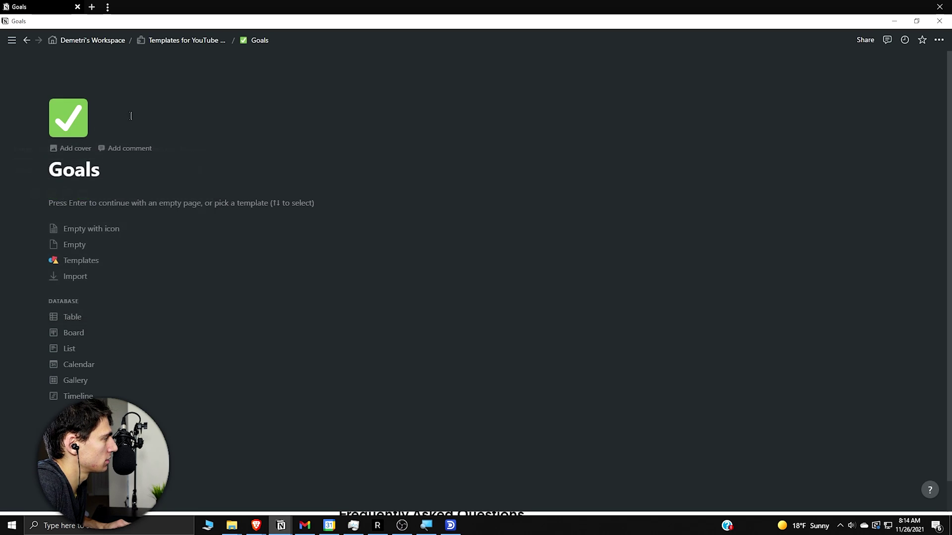
# Step: Add the grey corduroy Unsplash photo as the page cover
pyautogui.click(63, 150)
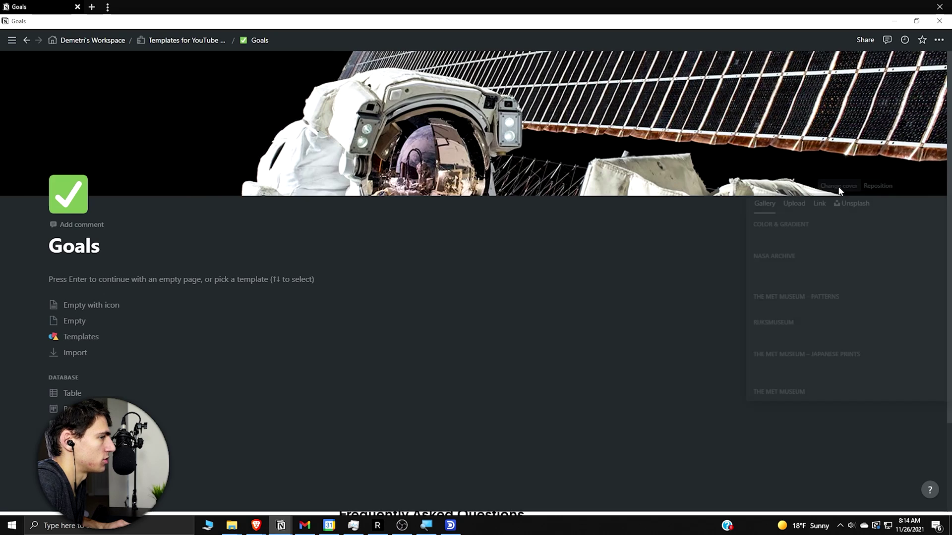
pyautogui.click(848, 186)
pyautogui.click(783, 203)
pyautogui.write('goals')
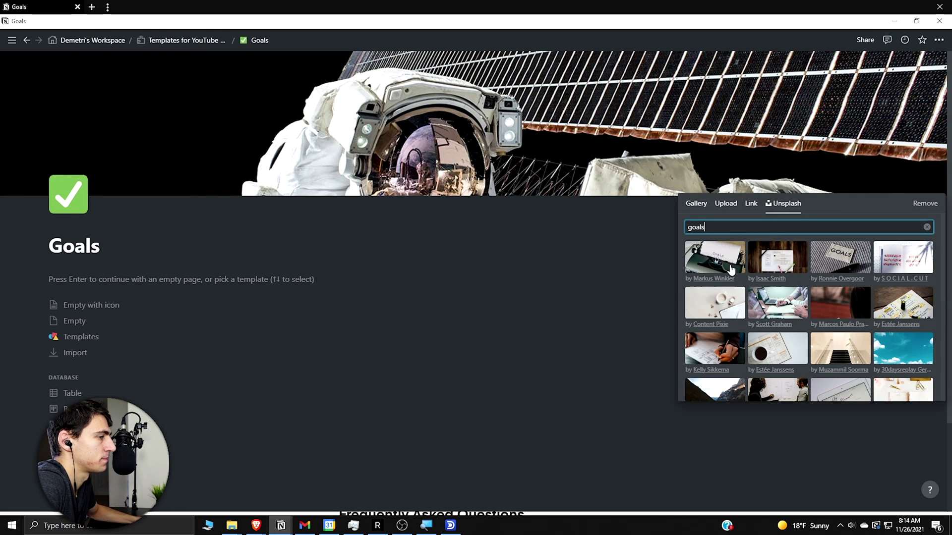
pyautogui.click(714, 258)
# Step: Insert an inline /gallery database, delete its three sample cards, and start a new card
pyautogui.click(102, 279)
pyautogui.write('/')
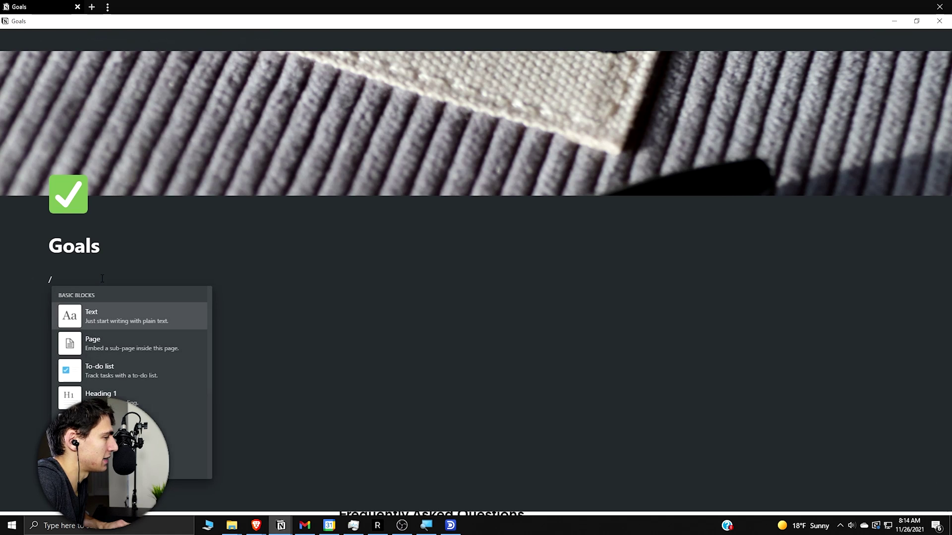
pyautogui.write('gal')
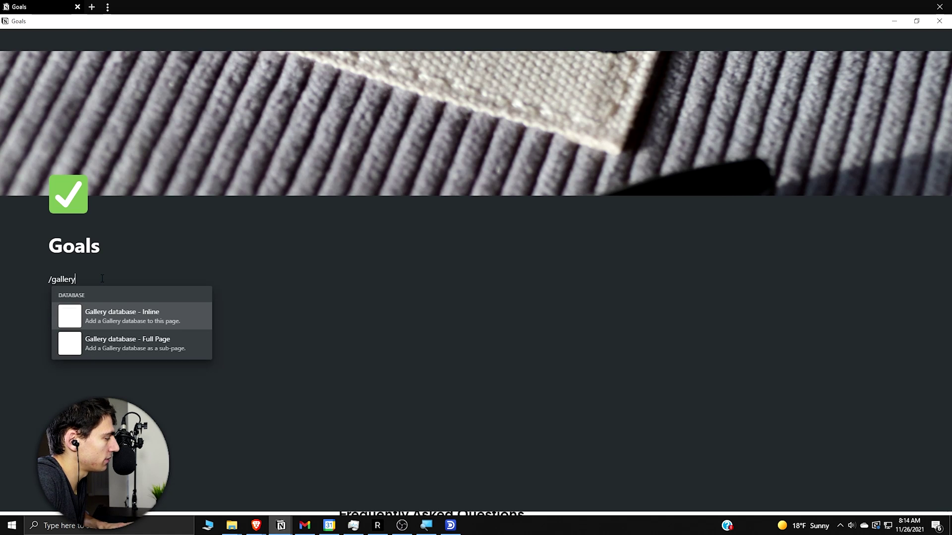
pyautogui.write('lery')
pyautogui.press('Return')
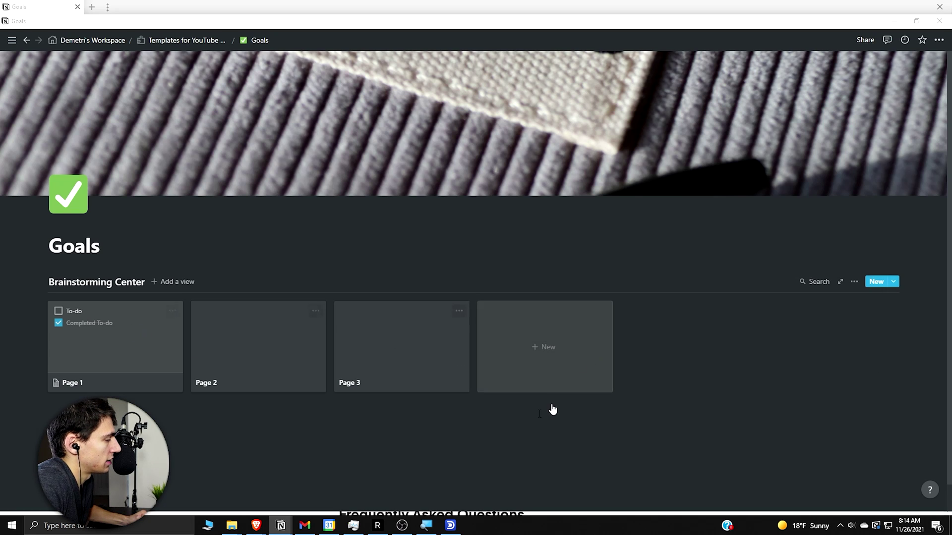
pyautogui.click(426, 424)
pyautogui.moveTo(470, 427); pyautogui.dragTo(129, 366)
pyautogui.press('Delete')
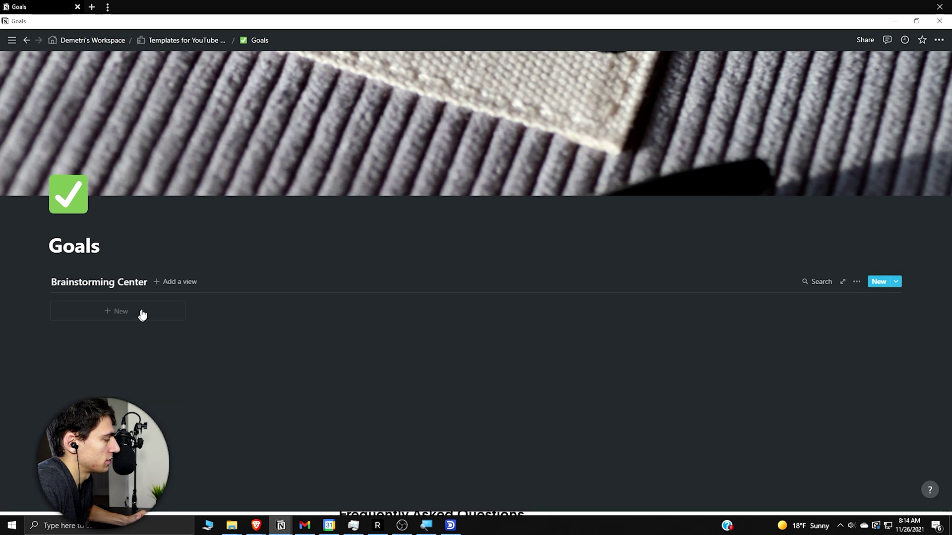
pyautogui.click(140, 315)
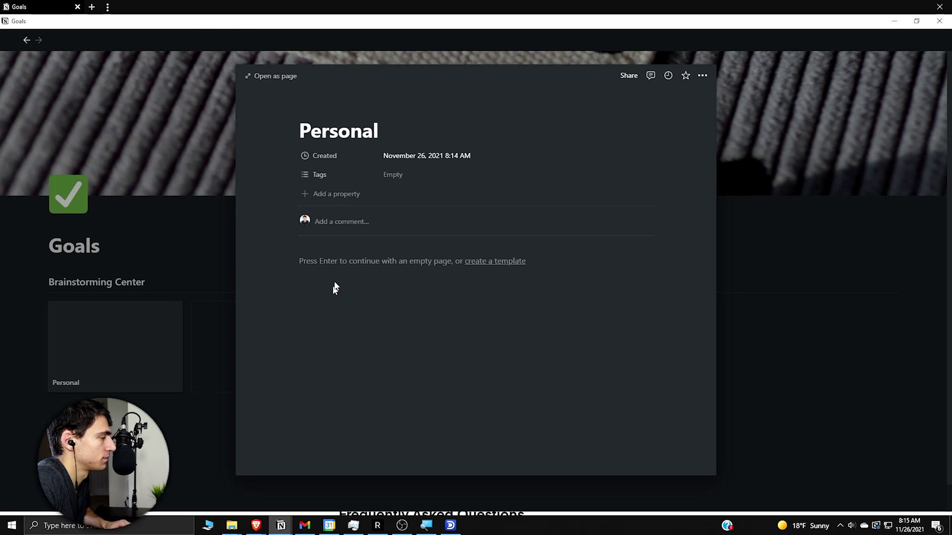
# Step: Change the Created property to multi-select and rename it Year
pyautogui.click(314, 156)
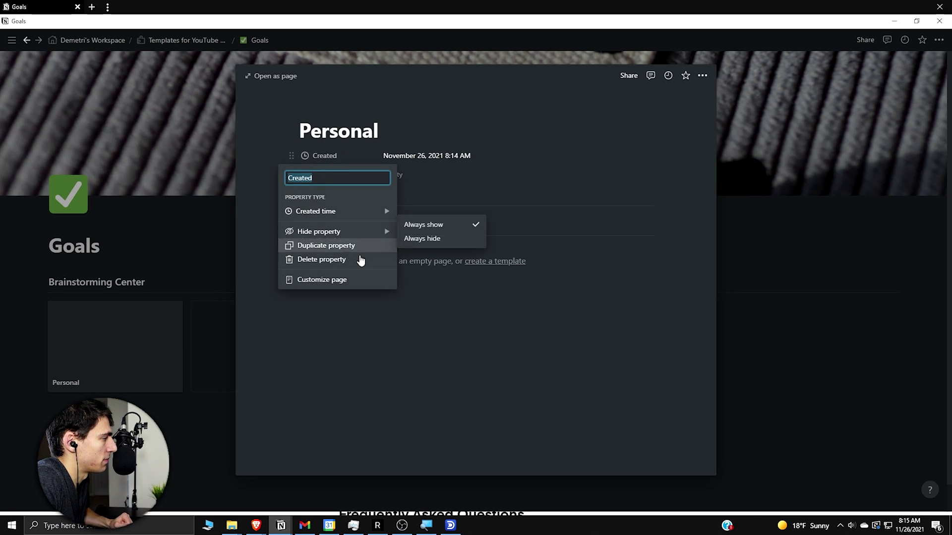
pyautogui.moveTo(376, 199)
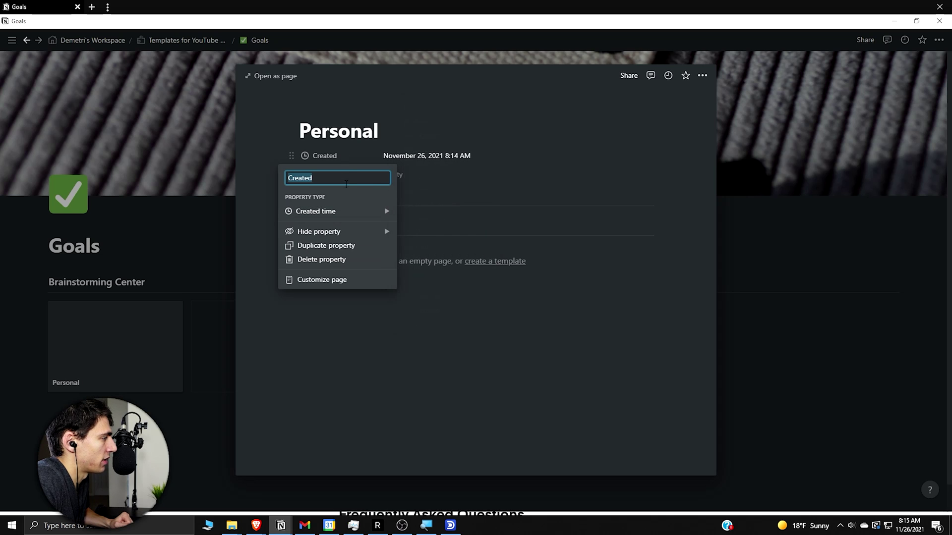
pyautogui.moveTo(367, 226)
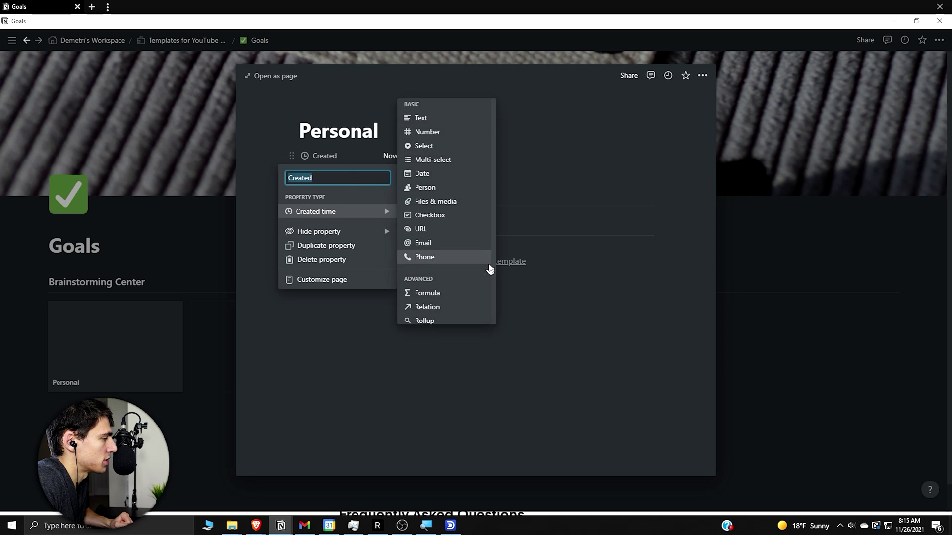
pyautogui.scroll(-3, 489, 268)
pyautogui.scroll(3, 465, 262)
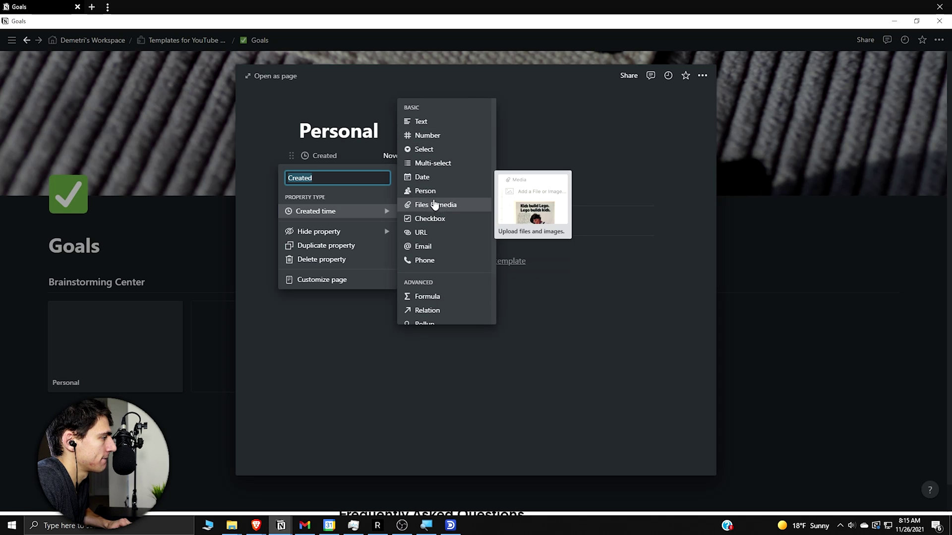
pyautogui.moveTo(433, 181)
pyautogui.scroll(-2, 441, 173)
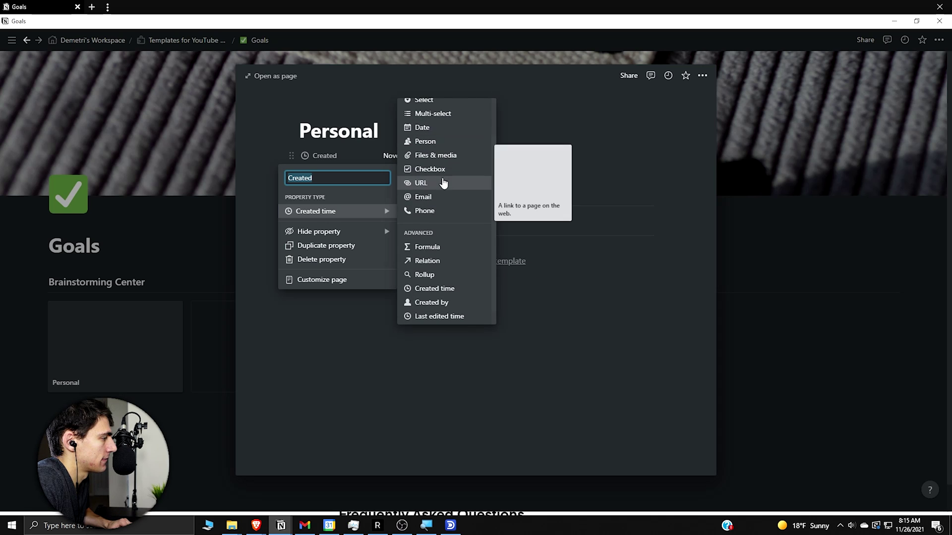
pyautogui.scroll(2, 436, 149)
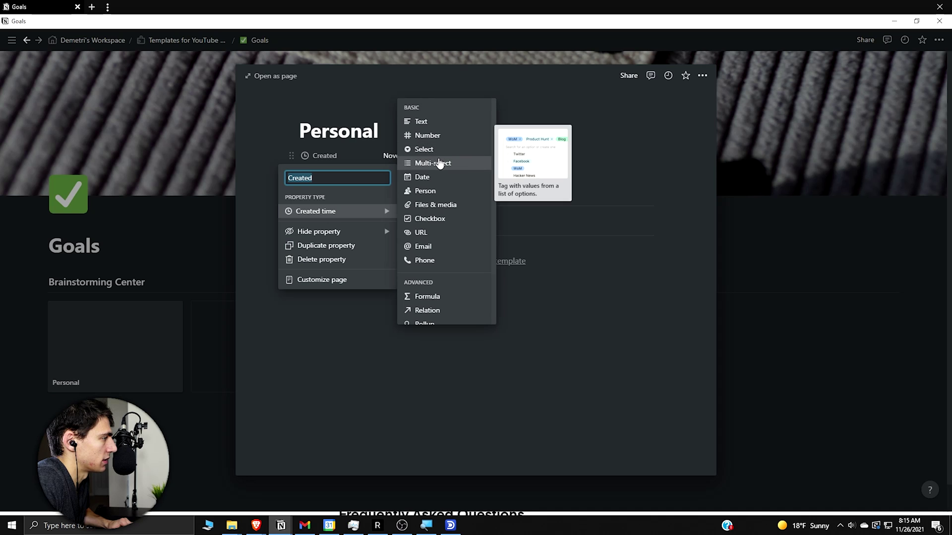
pyautogui.click(440, 161)
pyautogui.click(344, 164)
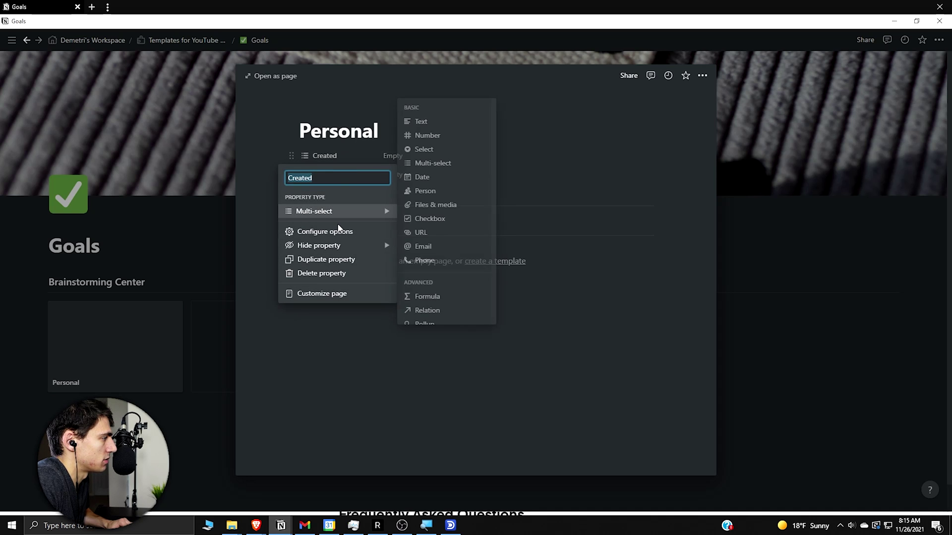
pyautogui.write('Year')
pyautogui.press('Return')
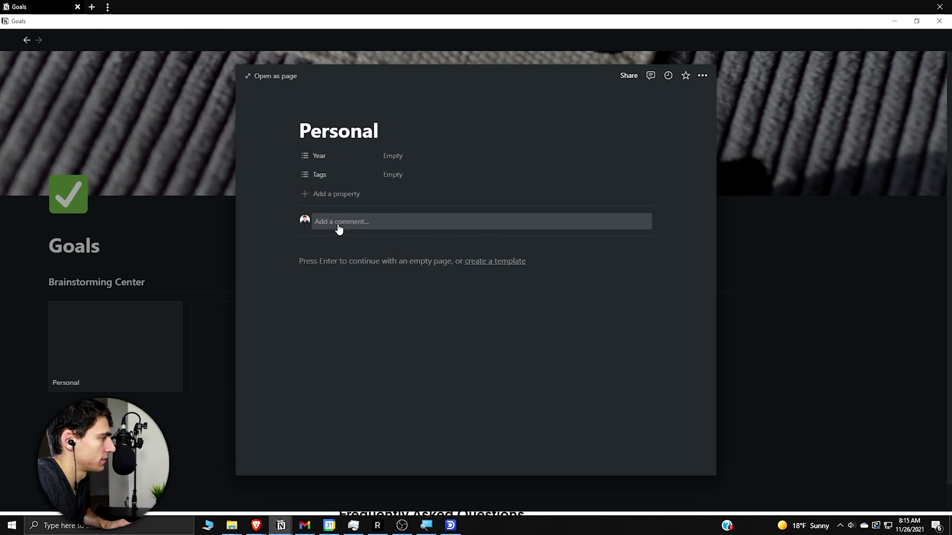
# Step: Delete the Tags property, add 2021 and 2022 Year options, and make Year a single select
pyautogui.click(350, 176)
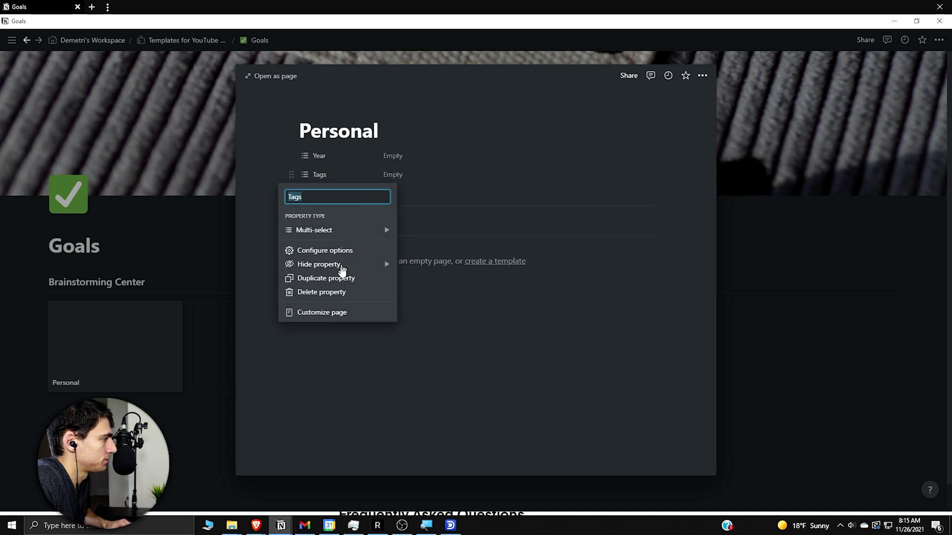
pyautogui.click(329, 292)
pyautogui.click(475, 278)
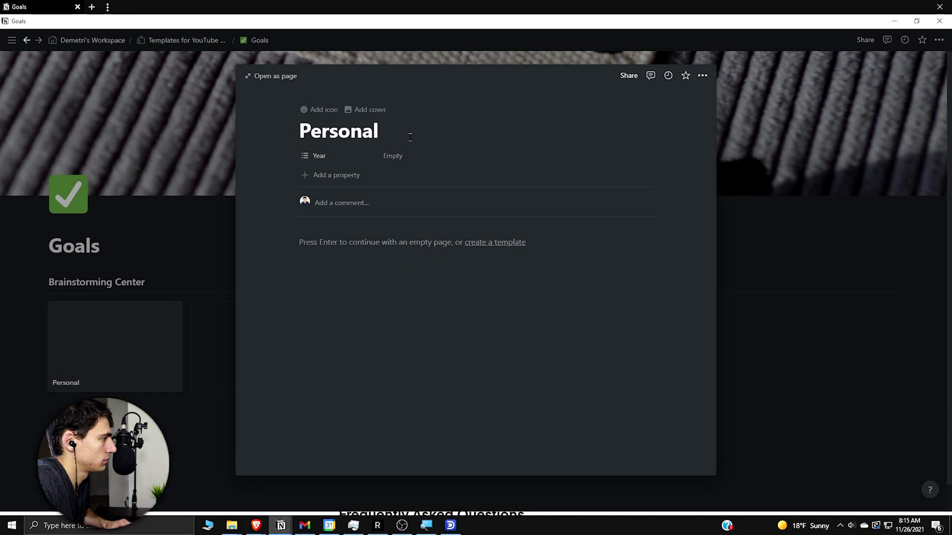
pyautogui.click(398, 155)
pyautogui.write('2021')
pyautogui.press('Return')
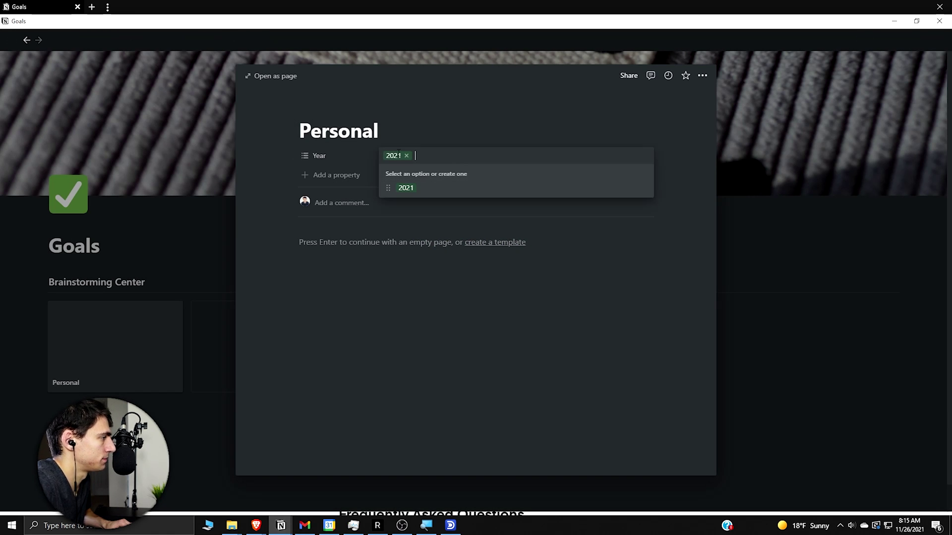
pyautogui.write('2022')
pyautogui.press('Return')
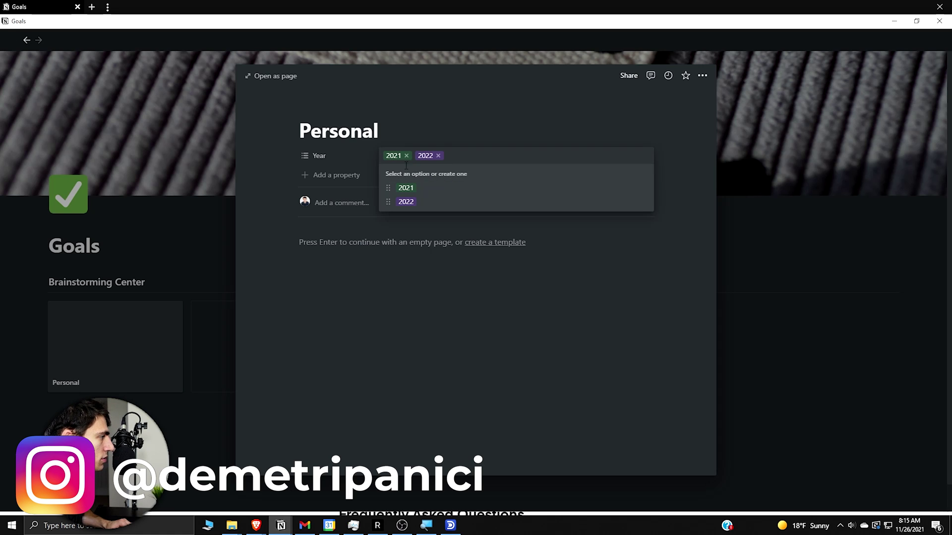
pyautogui.click(382, 129)
pyautogui.click(319, 160)
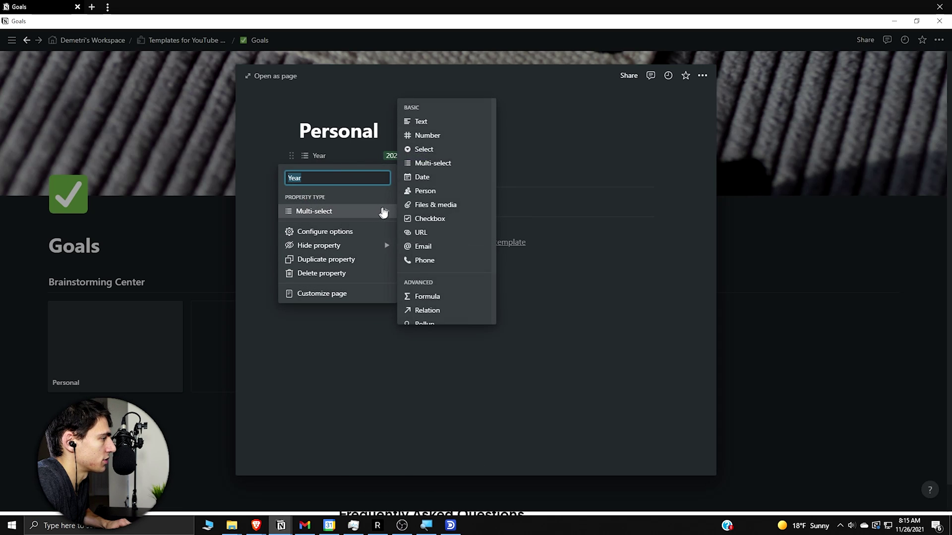
pyautogui.click(425, 150)
# Step: Give the Personal page the silhouette emoji icon, found by searching 'sil'
pyautogui.click(320, 110)
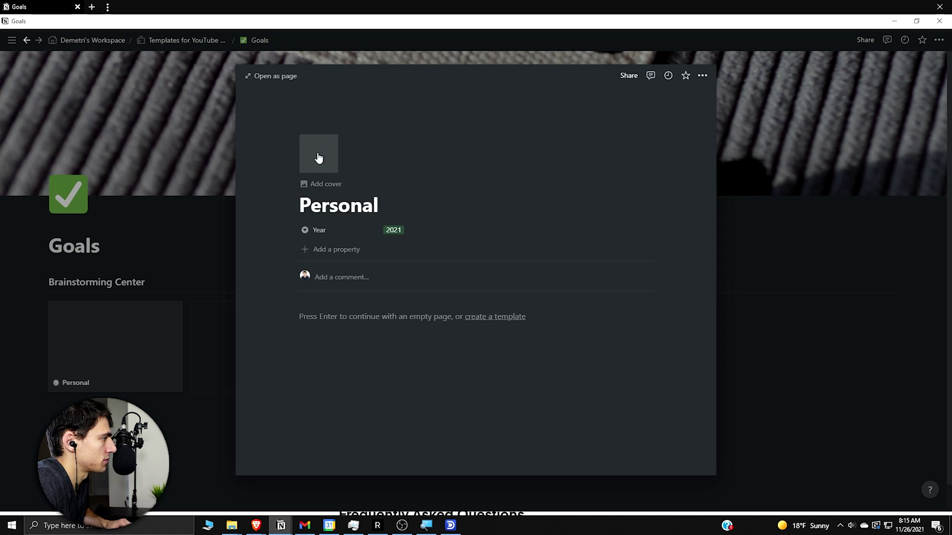
pyautogui.click(318, 155)
pyautogui.write('person')
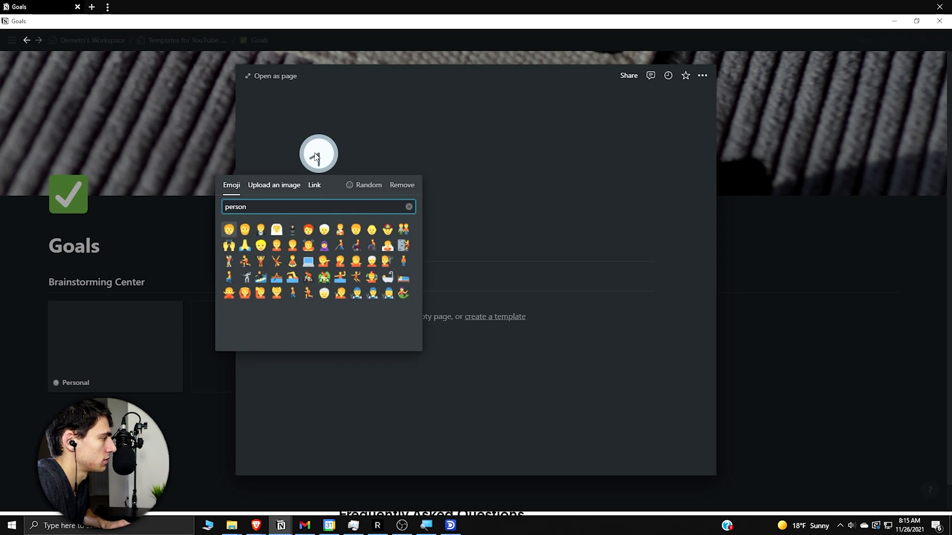
pyautogui.hotkey('ctrl', 'a')
pyautogui.press('BackSpace')
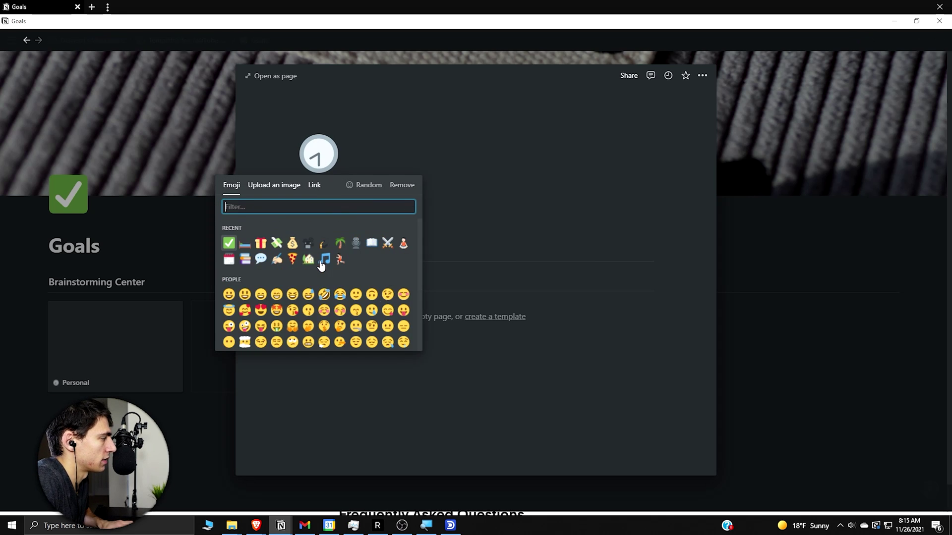
pyautogui.write('sil')
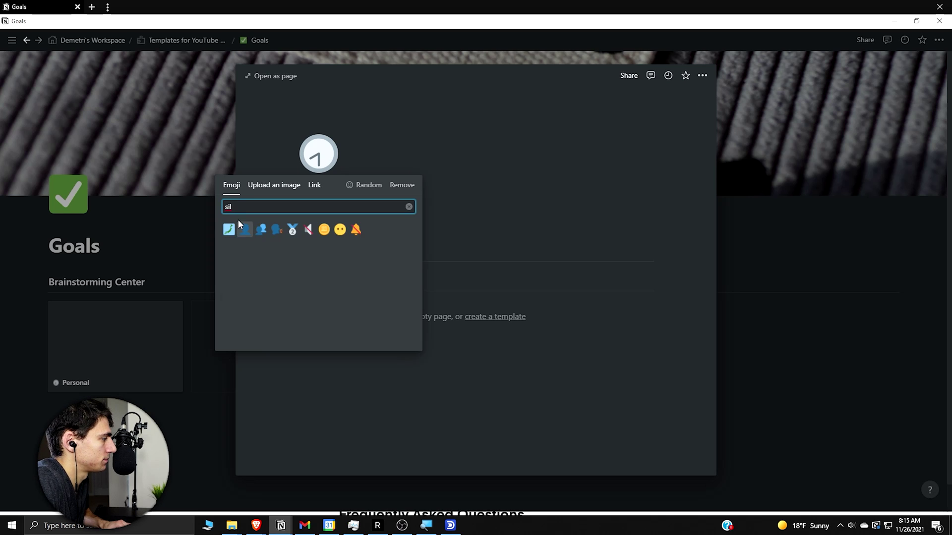
pyautogui.click(245, 229)
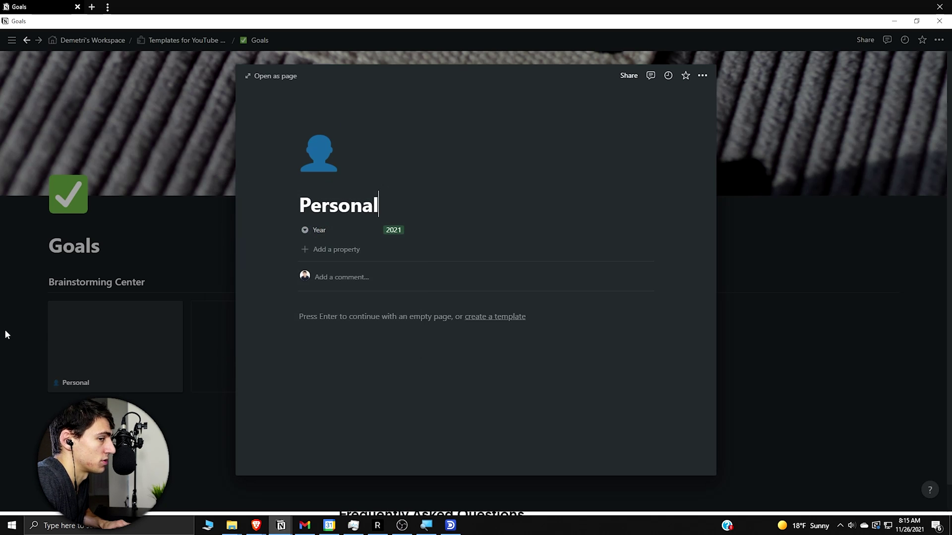
# Step: Add a new gallery page titled Financial and choose the 2022 year option
pyautogui.click(69, 367)
pyautogui.click(232, 368)
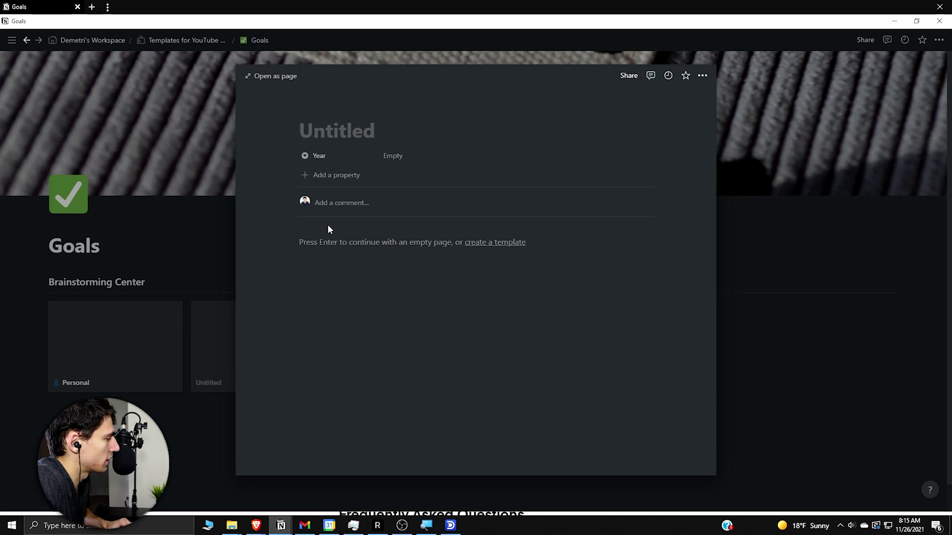
pyautogui.write('Business')
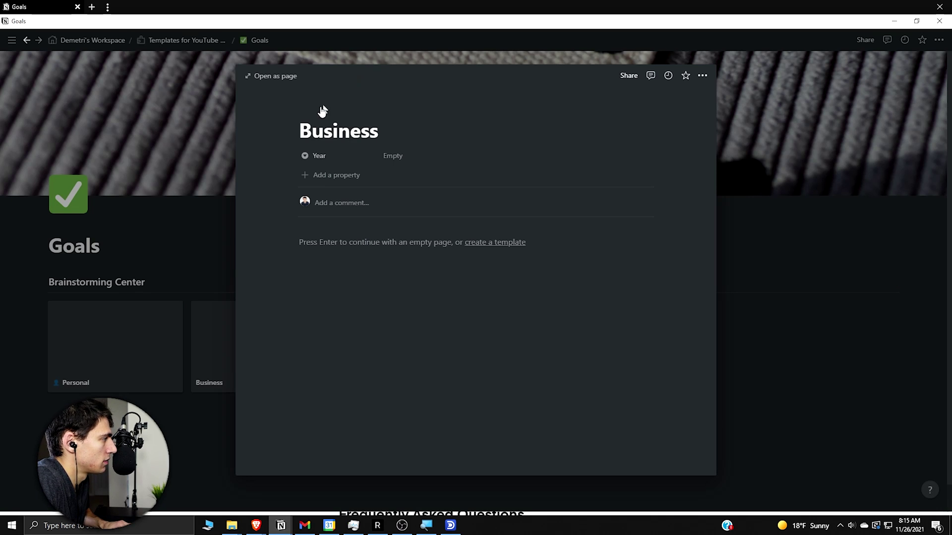
pyautogui.click(338, 130)
pyautogui.write('Financial')
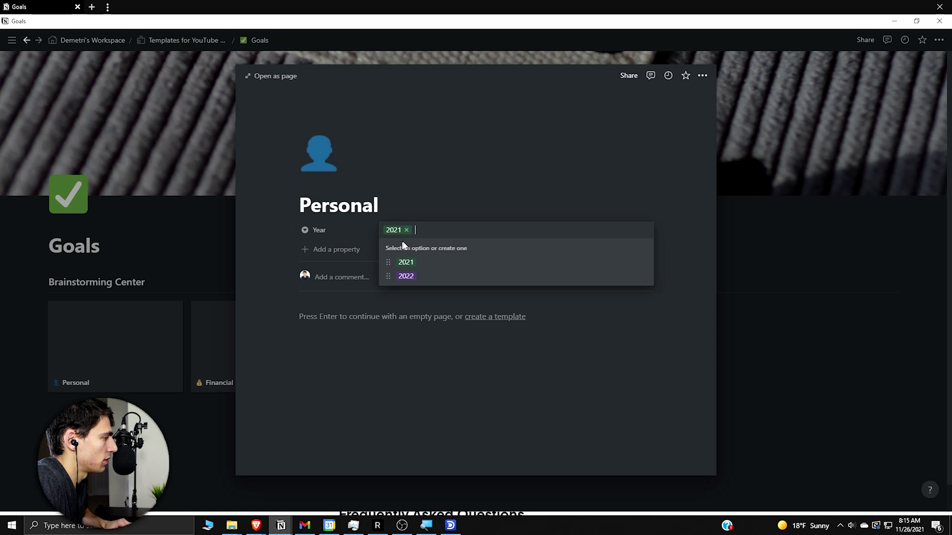
pyautogui.click(405, 276)
# Step: Set the Financial page's Year to 2022, removing the 2021 tag
pyautogui.click(166, 346)
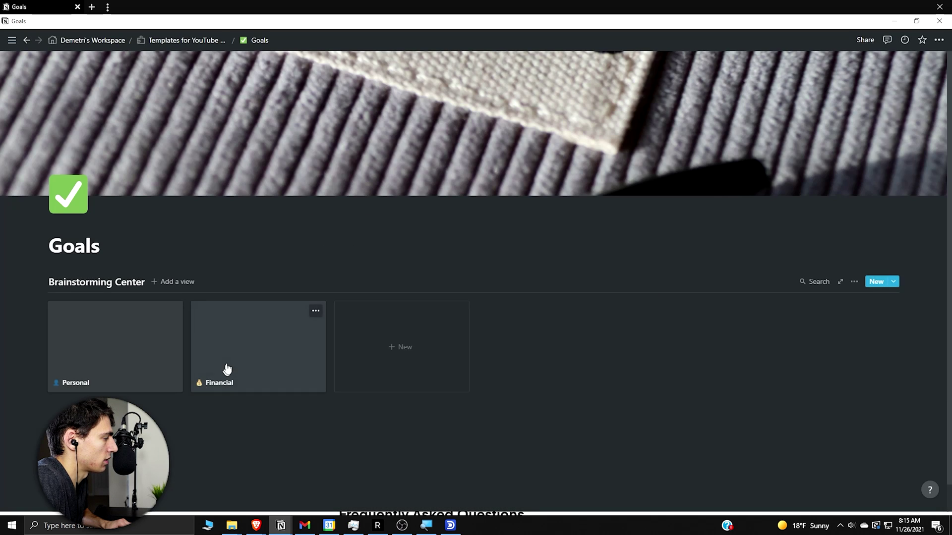
pyautogui.click(239, 352)
pyautogui.click(402, 230)
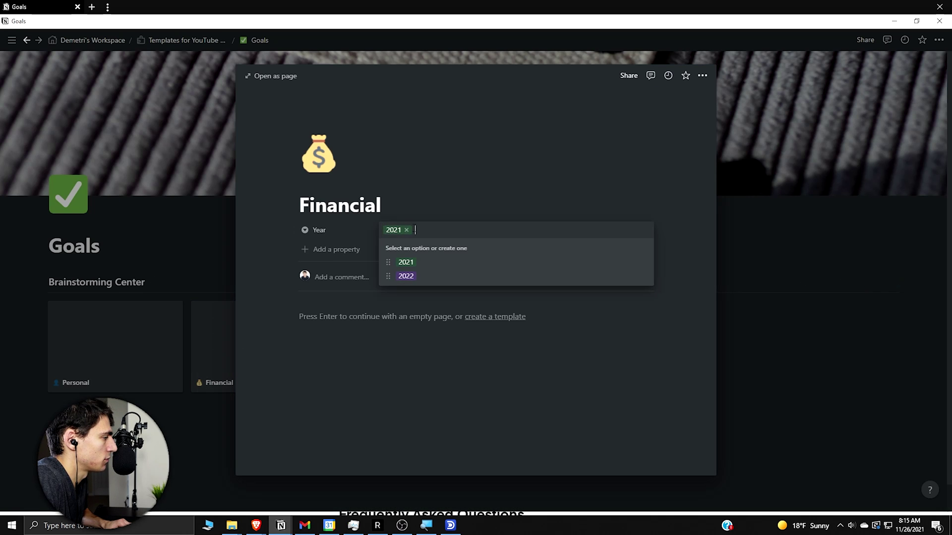
pyautogui.click(406, 230)
pyautogui.click(406, 276)
pyautogui.press('Escape')
# Step: Add Work Goals and School pages to the gallery
pyautogui.click(548, 347)
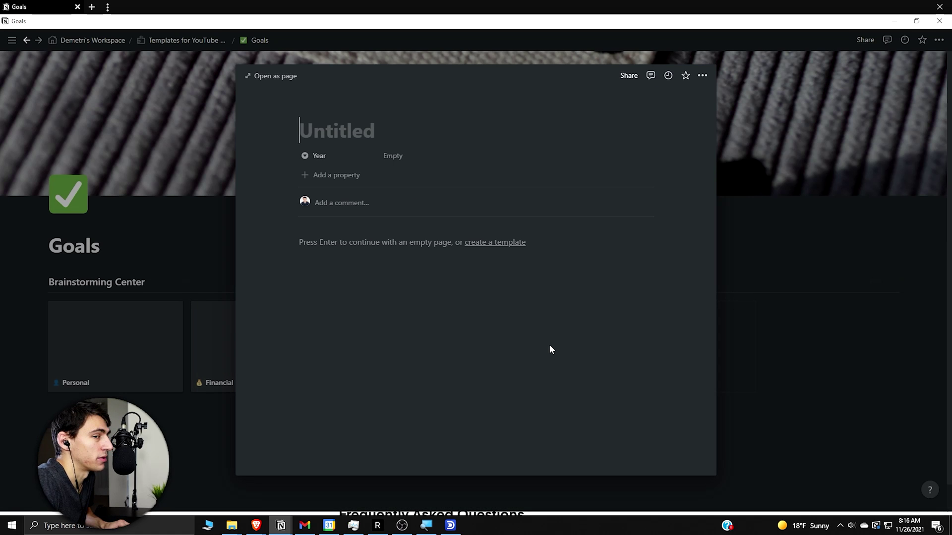
pyautogui.write('Work Goals')
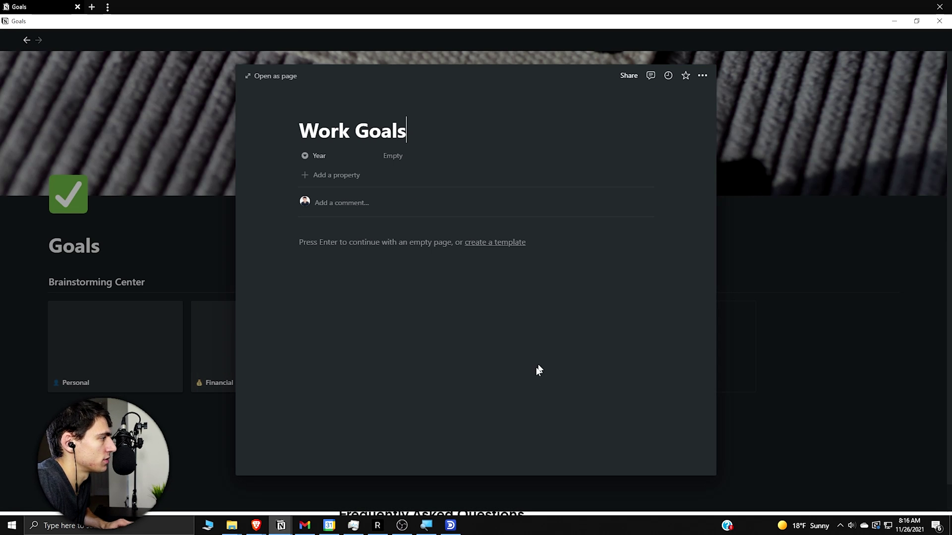
pyautogui.press('Escape')
pyautogui.click(631, 356)
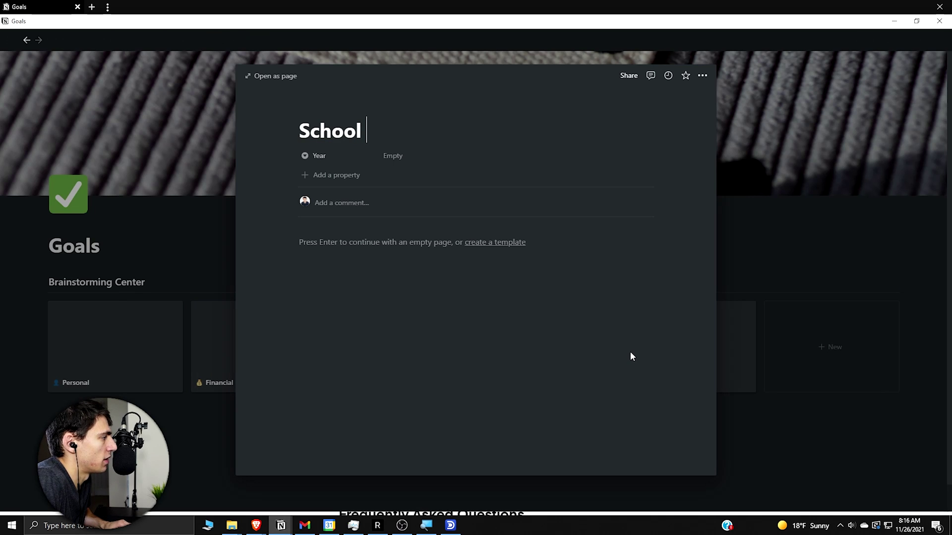
# Step: Add a Files & media property named Cover Image to the School page
pyautogui.click(336, 175)
pyautogui.moveTo(392, 231)
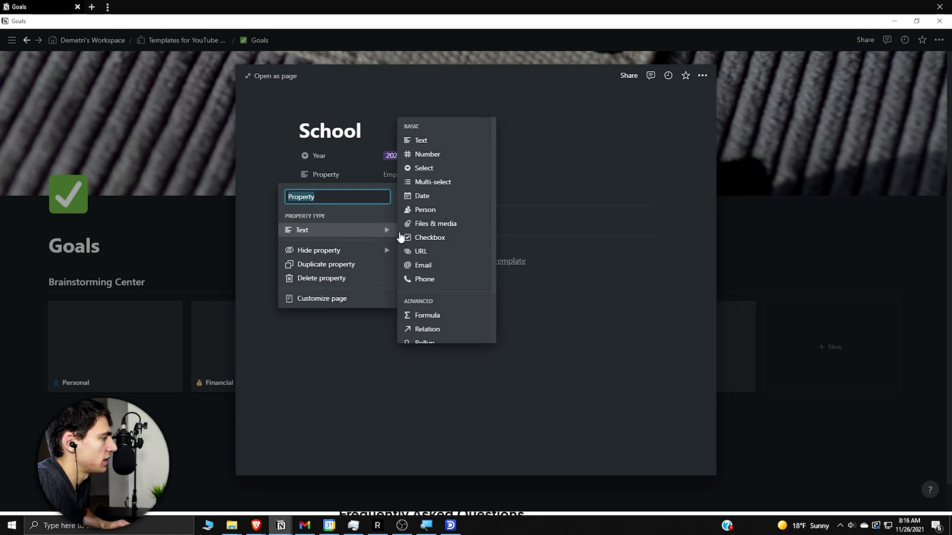
pyautogui.click(426, 224)
pyautogui.click(336, 175)
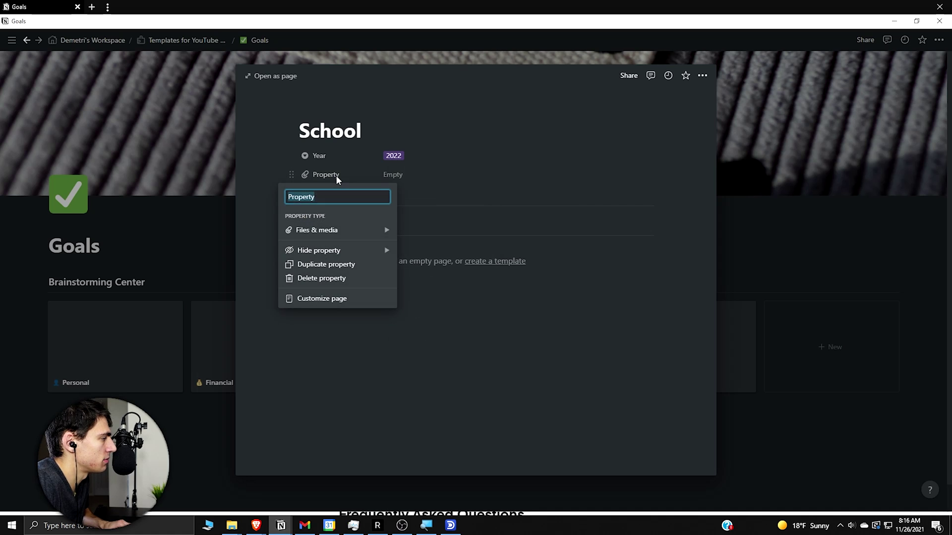
pyautogui.write('Cover Image')
pyautogui.press('Return')
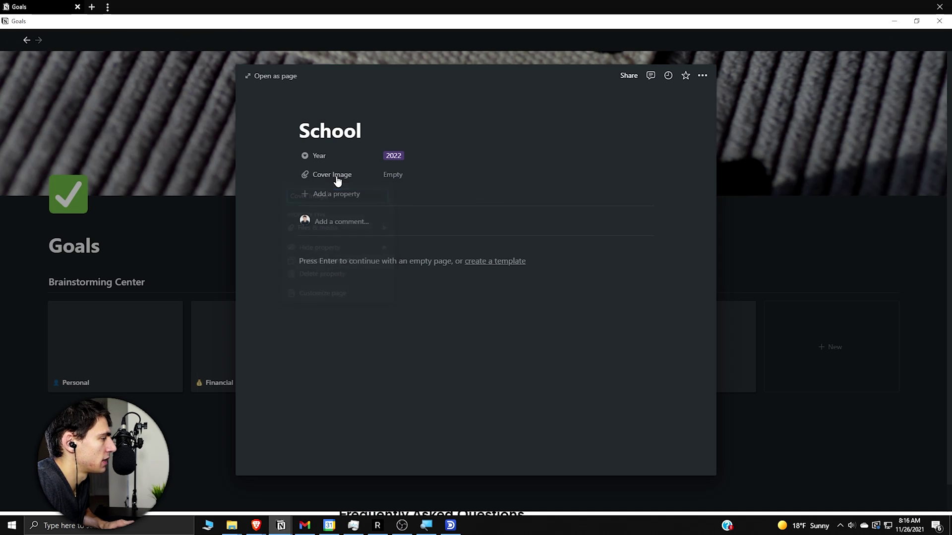
# Step: Leave School's Cover Image empty and set the gallery's card preview to Cover Image
pyautogui.click(468, 176)
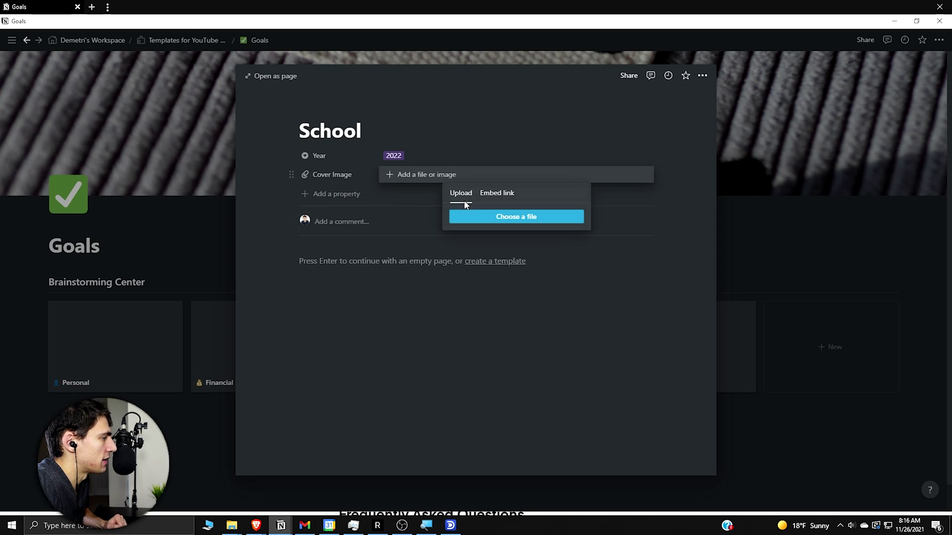
pyautogui.click(416, 134)
pyautogui.click(873, 322)
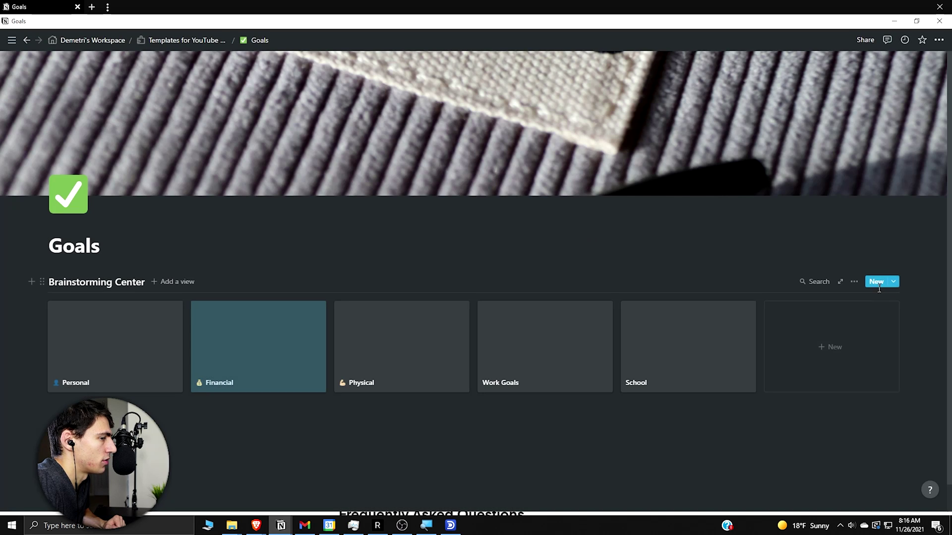
pyautogui.click(854, 282)
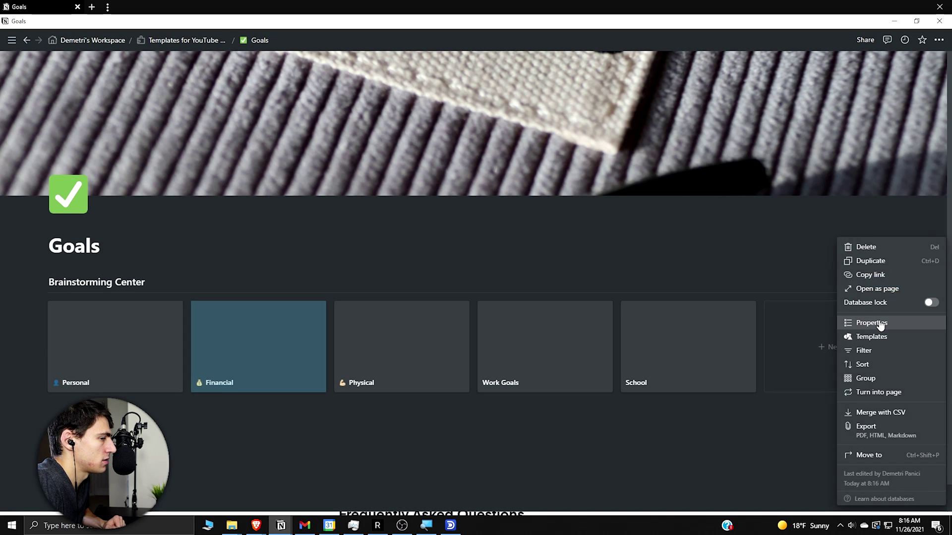
pyautogui.click(880, 323)
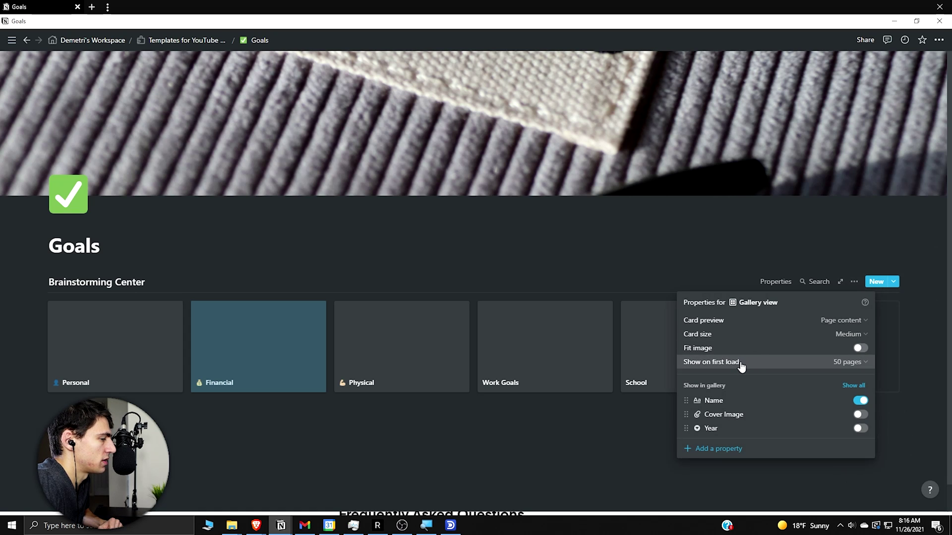
pyautogui.click(727, 322)
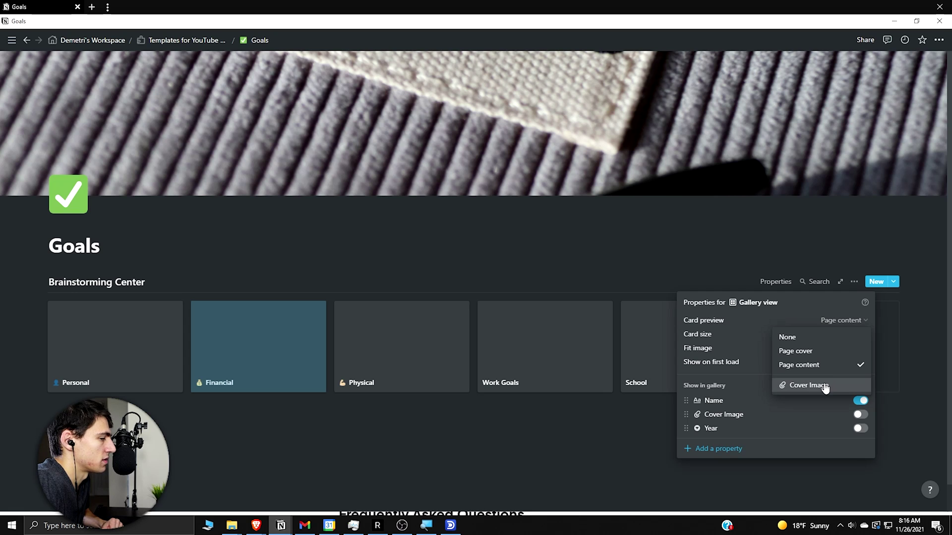
pyautogui.click(628, 440)
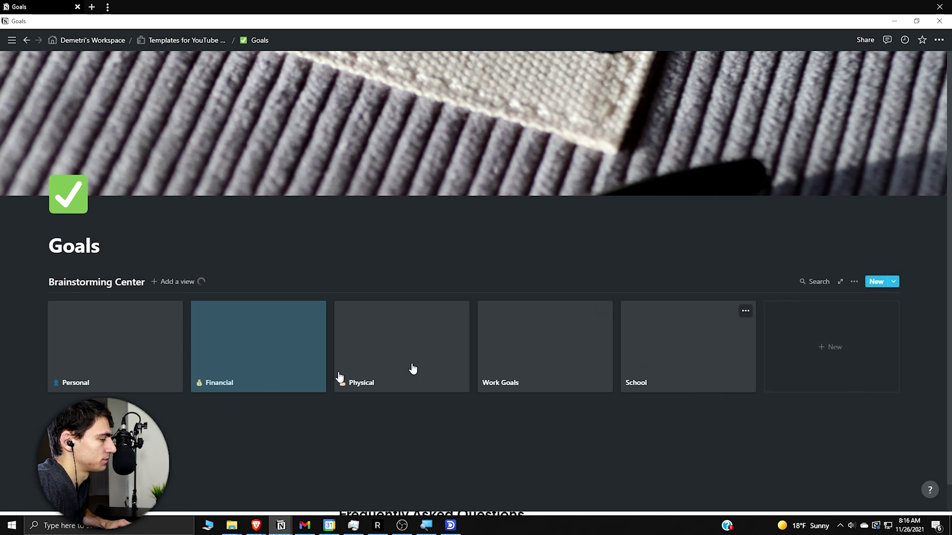
pyautogui.click(252, 532)
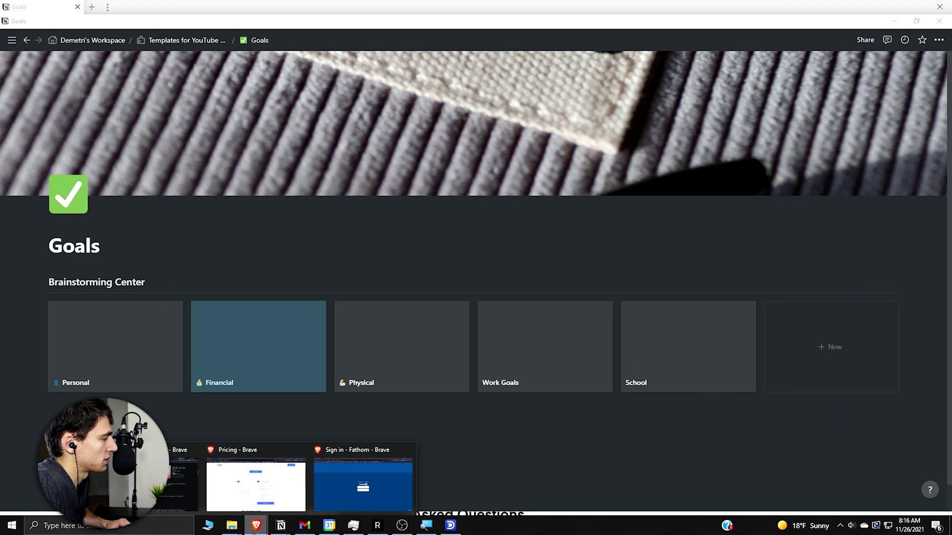
# Step: Open pexels.com in a new browser tab, search 'money' and open the first photo
pyautogui.click(364, 503)
pyautogui.hotkey('ctrl', 't')
pyautogui.write('pexe')
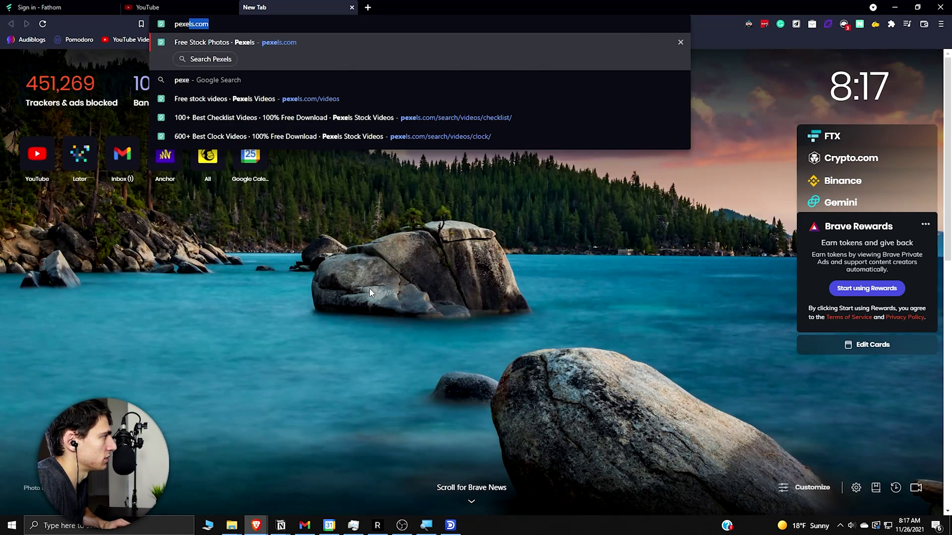
pyautogui.press('Return')
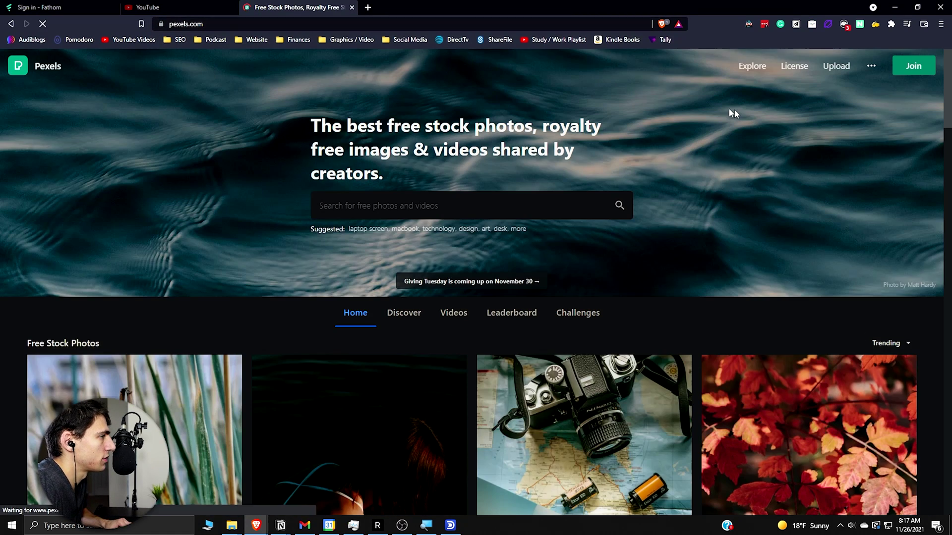
pyautogui.click(355, 210)
pyautogui.write('money')
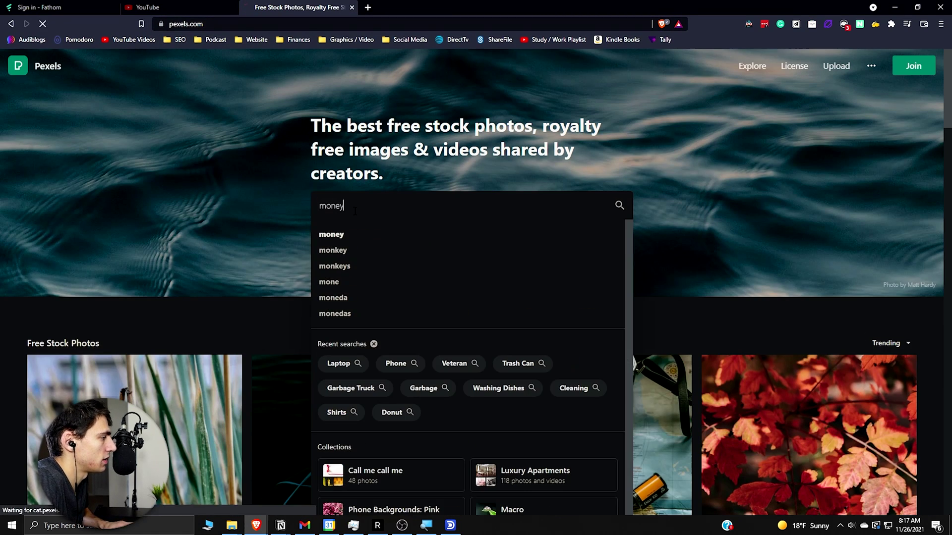
pyautogui.press('Return')
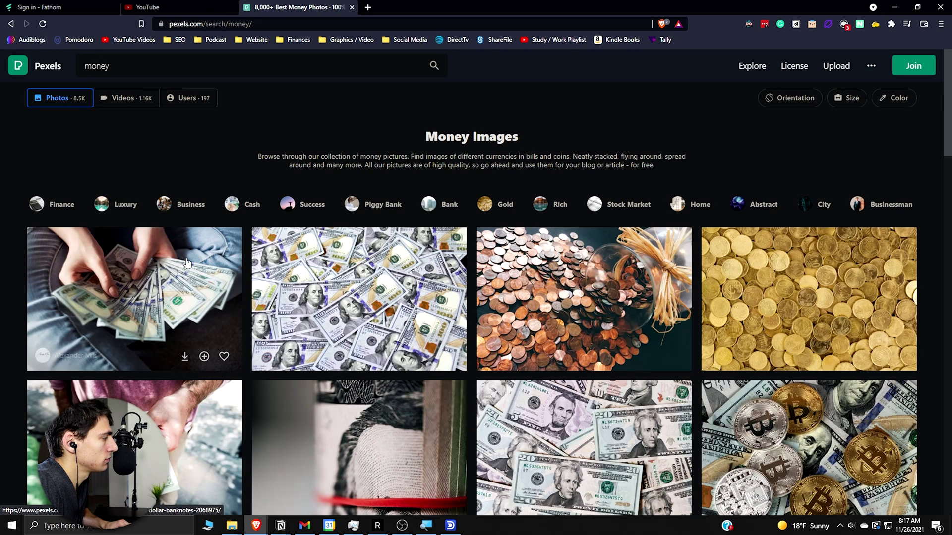
pyautogui.click(186, 262)
# Step: Save the fanned dollar-bills photo into the Downloads folder
pyautogui.rightClick(575, 163)
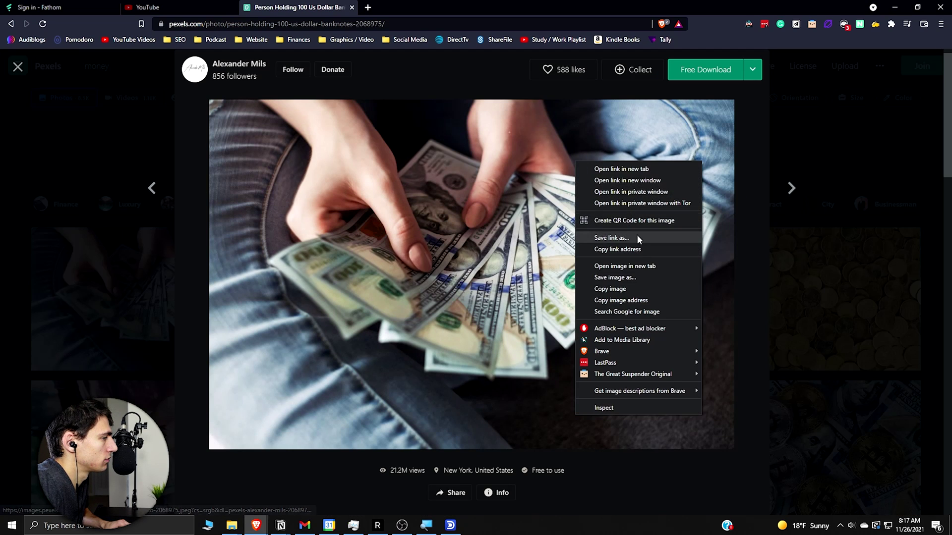
pyautogui.click(638, 281)
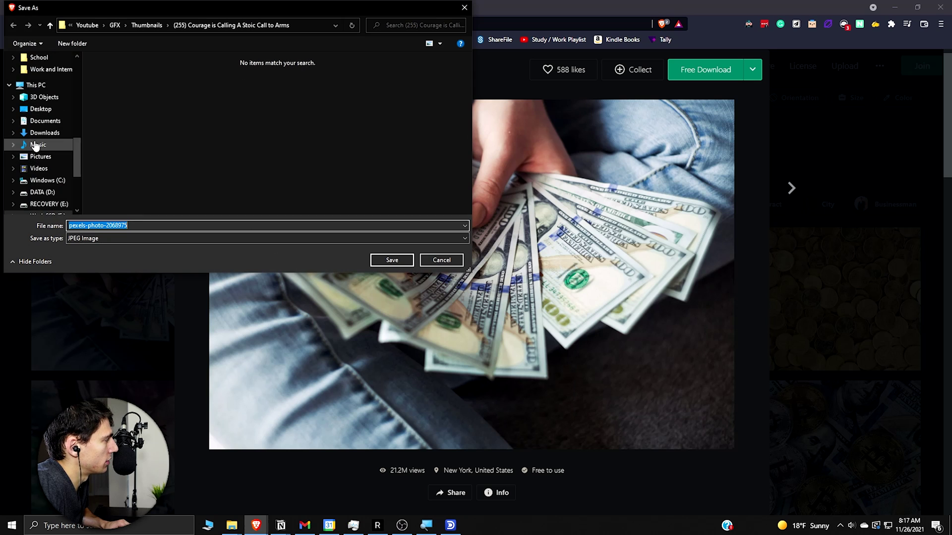
pyautogui.scroll(5, 37, 141)
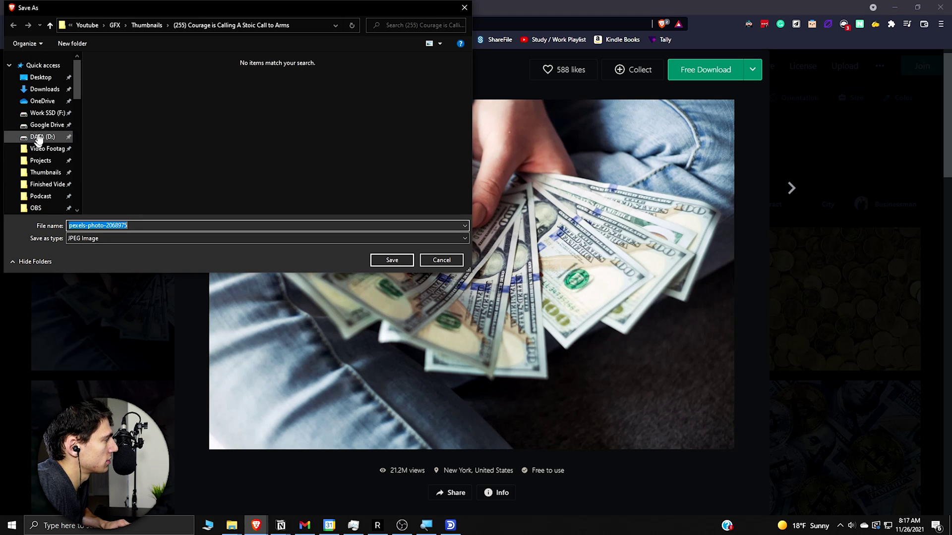
pyautogui.click(303, 25)
pyautogui.click(380, 258)
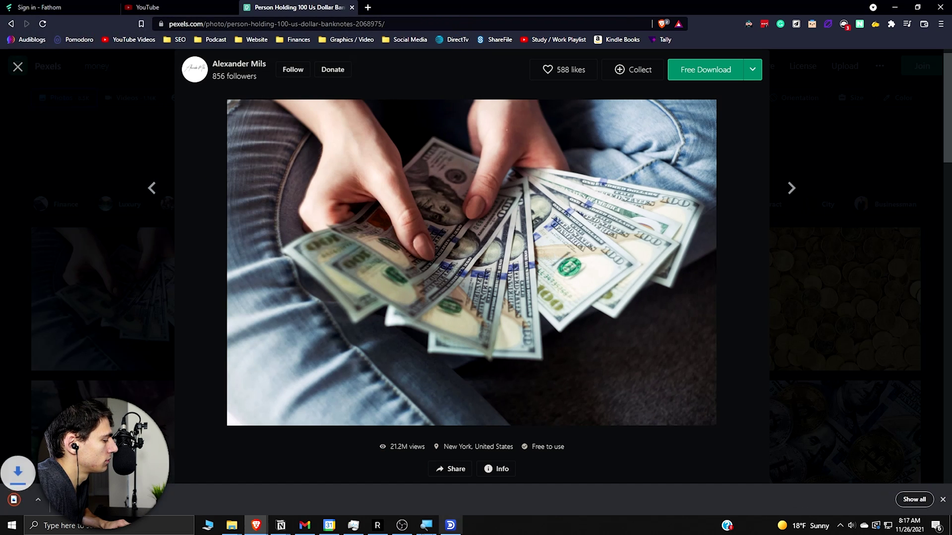
pyautogui.click(280, 526)
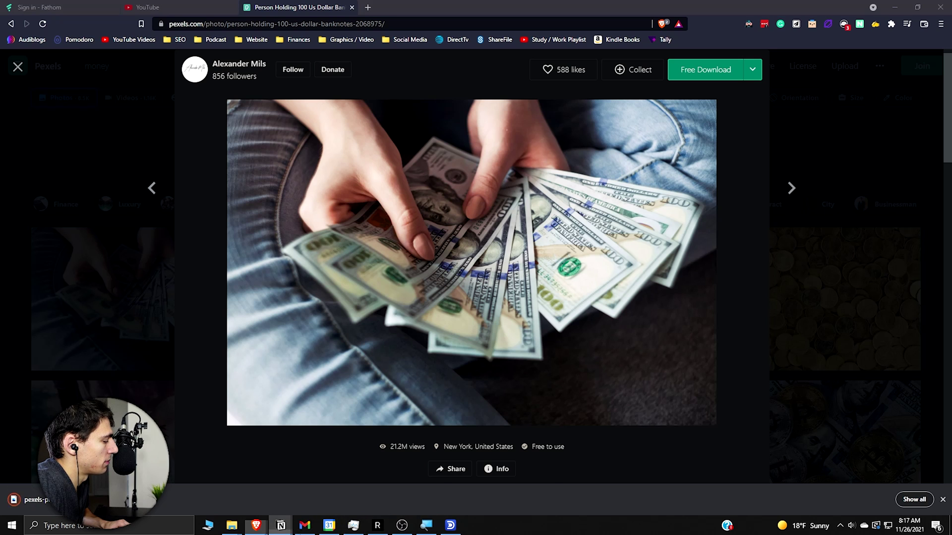
# Step: Set the Financial page's Cover Image to the downloaded money photo from Downloads
pyautogui.click(408, 487)
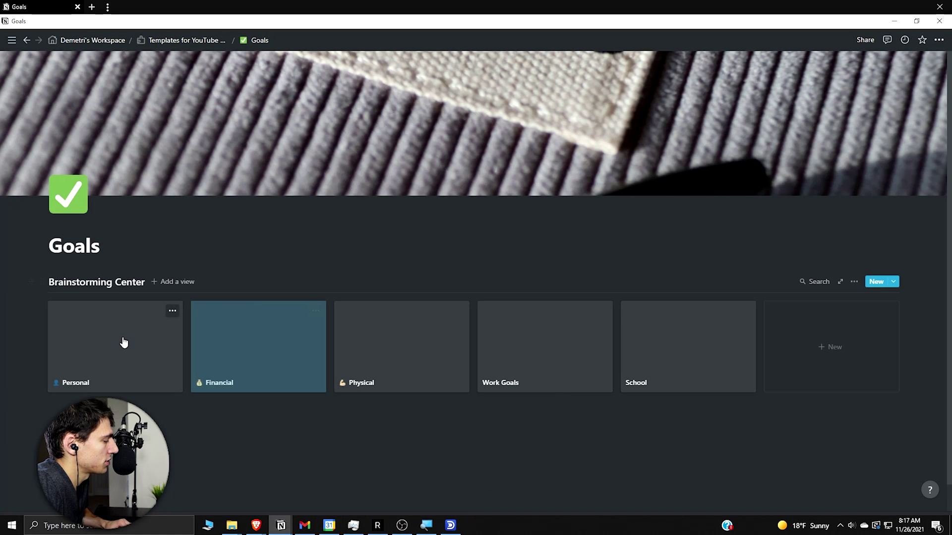
pyautogui.click(308, 341)
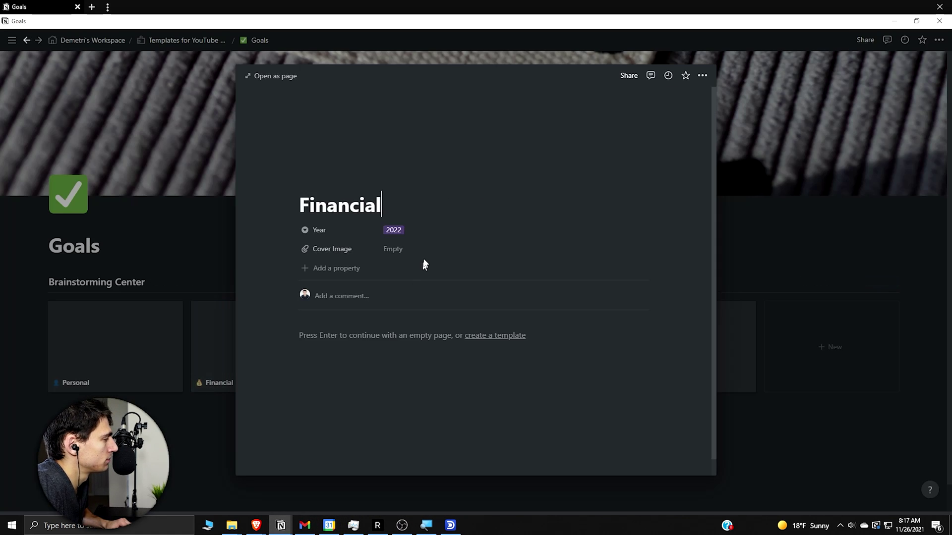
pyautogui.click(425, 249)
pyautogui.click(495, 294)
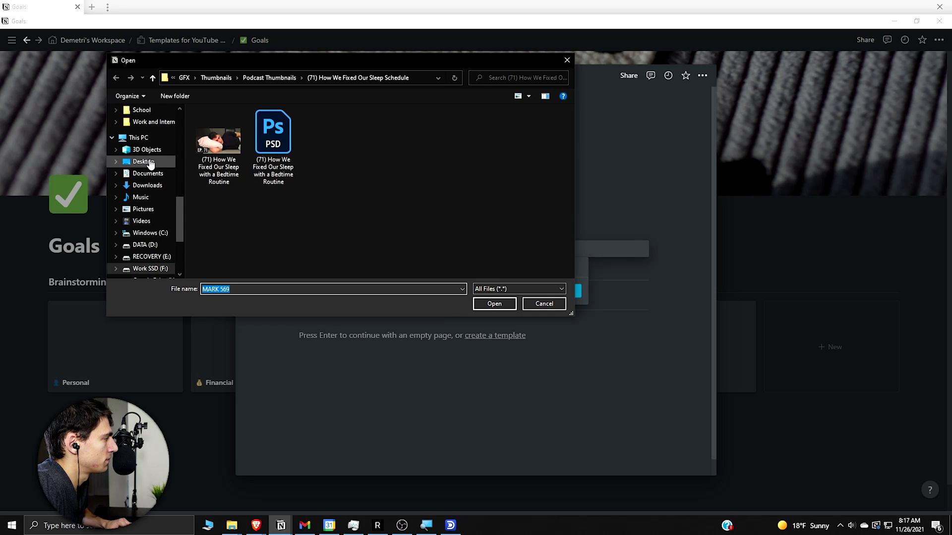
pyautogui.click(147, 186)
pyautogui.doubleClick(226, 142)
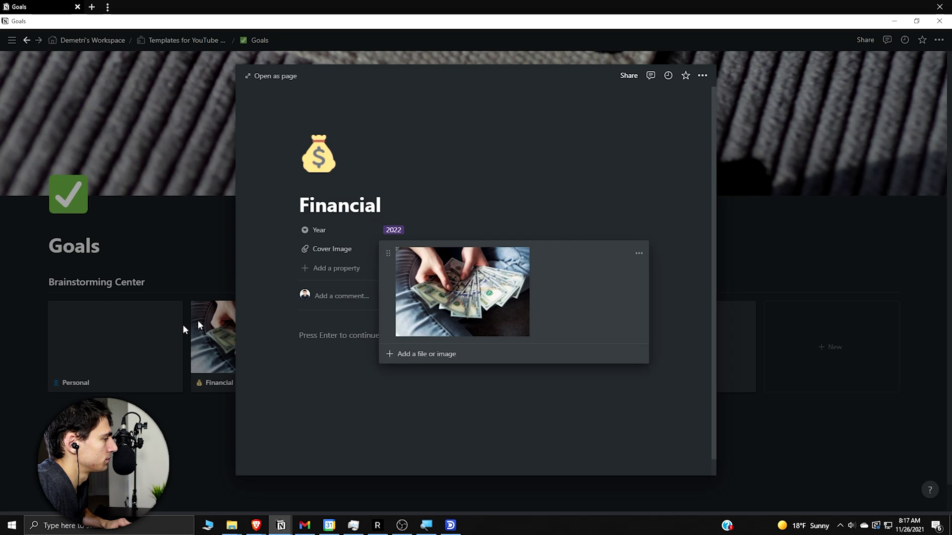
pyautogui.click(197, 320)
pyautogui.click(148, 392)
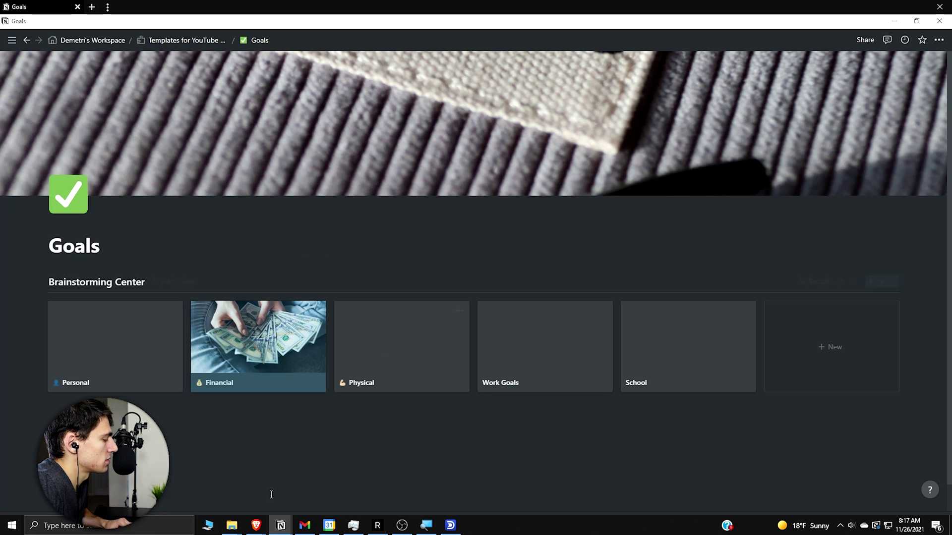
# Step: Go back to the Pexels results for a new image search, then reopen the gallery options
pyautogui.click(257, 526)
pyautogui.click(360, 481)
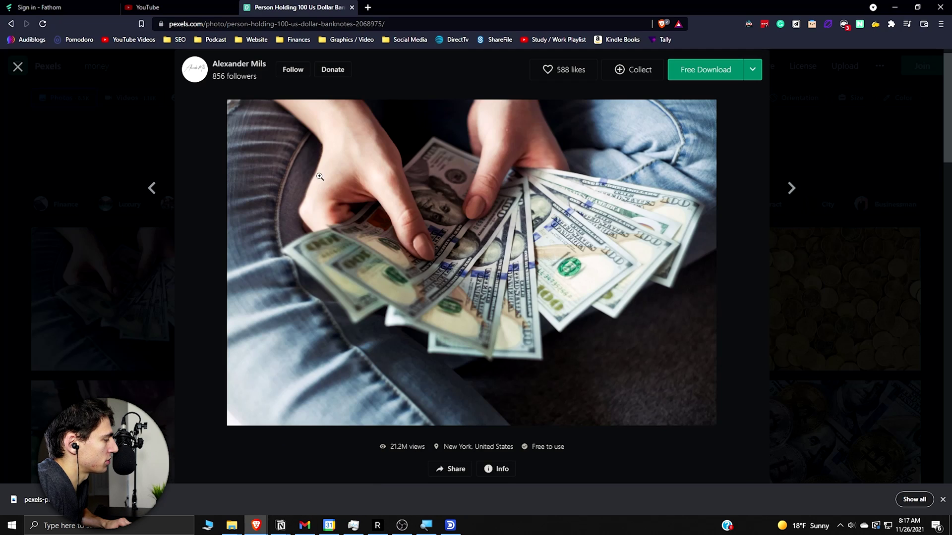
pyautogui.click(98, 238)
pyautogui.click(301, 70)
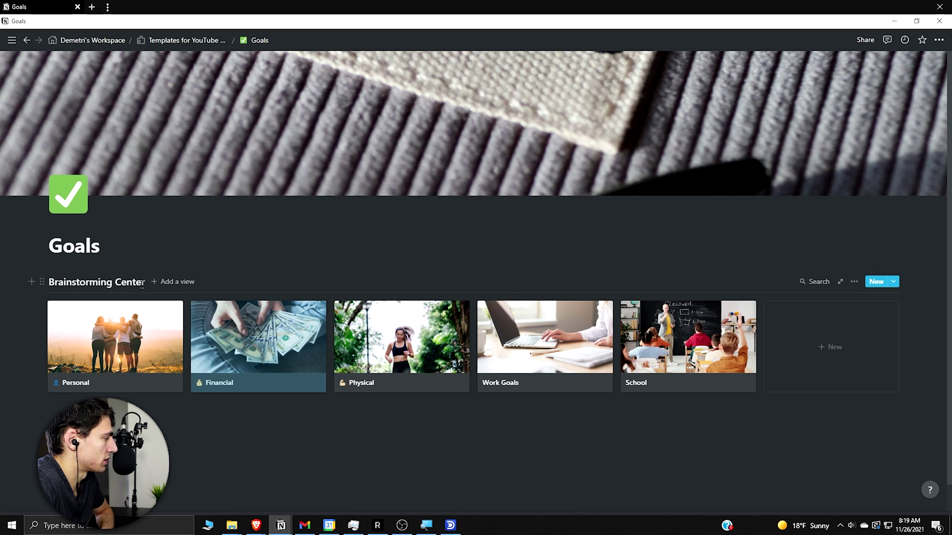
pyautogui.click(853, 283)
# Step: Paste the four goal questions into School and change 'You' to 'I' in the first heading
pyautogui.press('Escape')
pyautogui.click(729, 312)
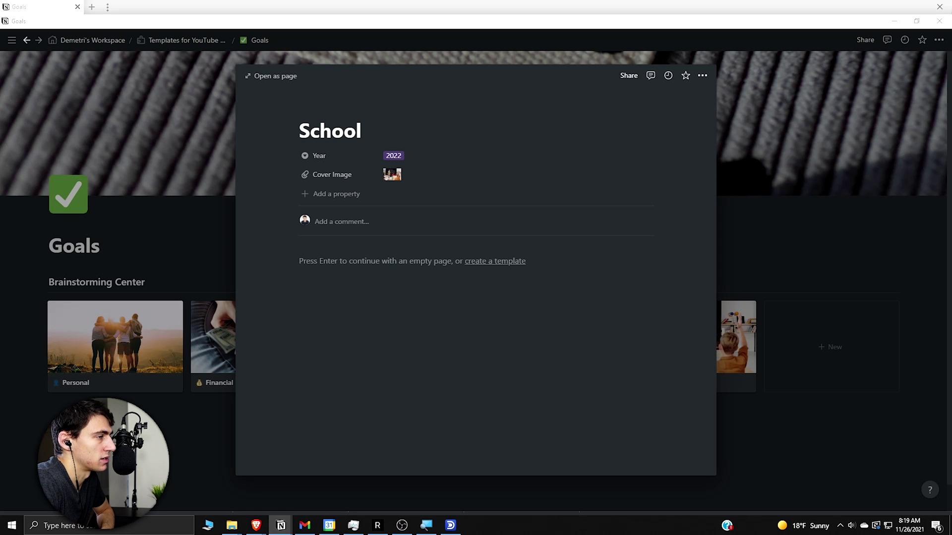
pyautogui.click(378, 264)
pyautogui.hotkey('ctrl', 'v')
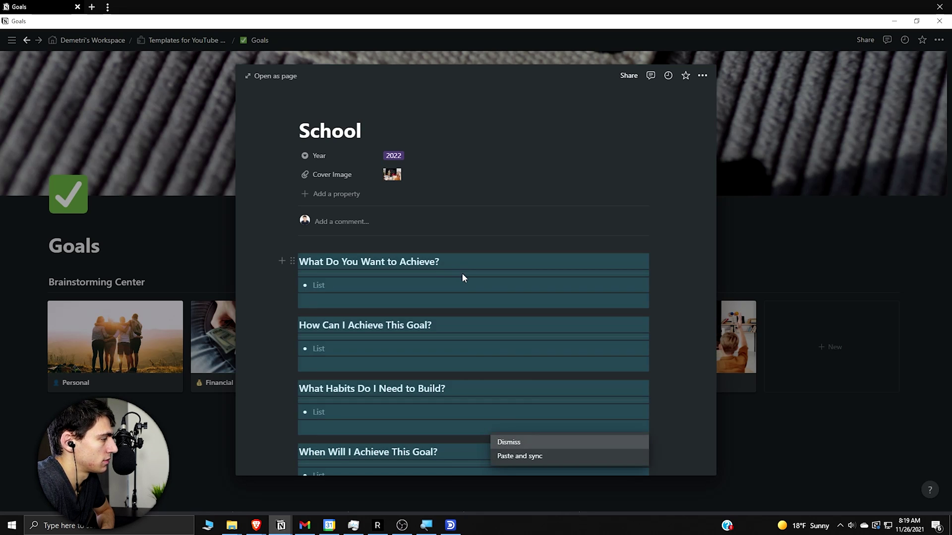
pyautogui.click(648, 303)
pyautogui.scroll(-1, 410, 209)
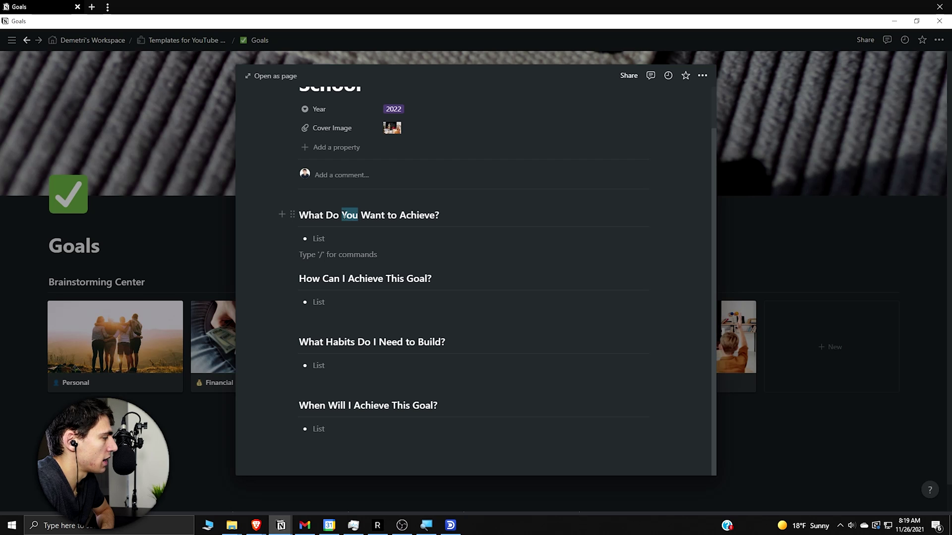
pyautogui.write('I')
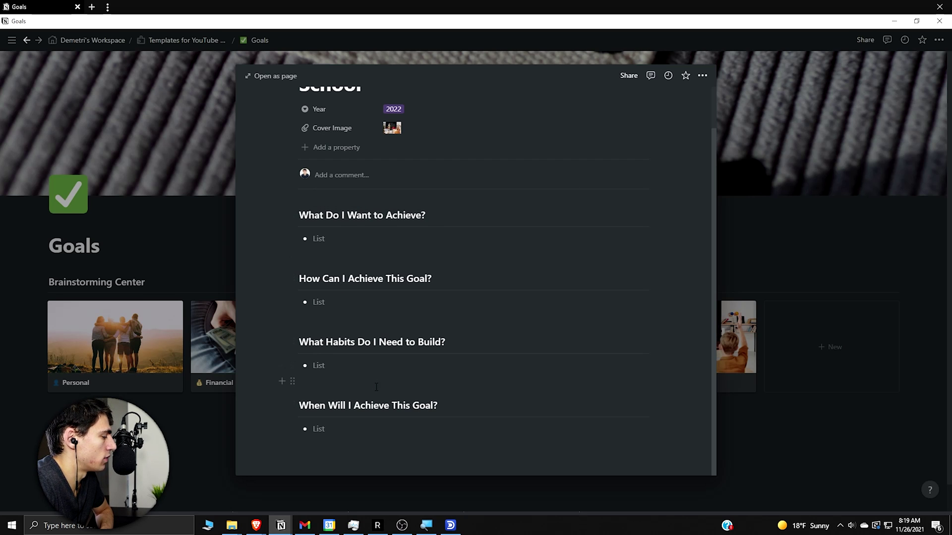
pyautogui.click(196, 309)
# Step: Paste the same goal questions and bullet lists into the Work Goals page
pyautogui.click(558, 345)
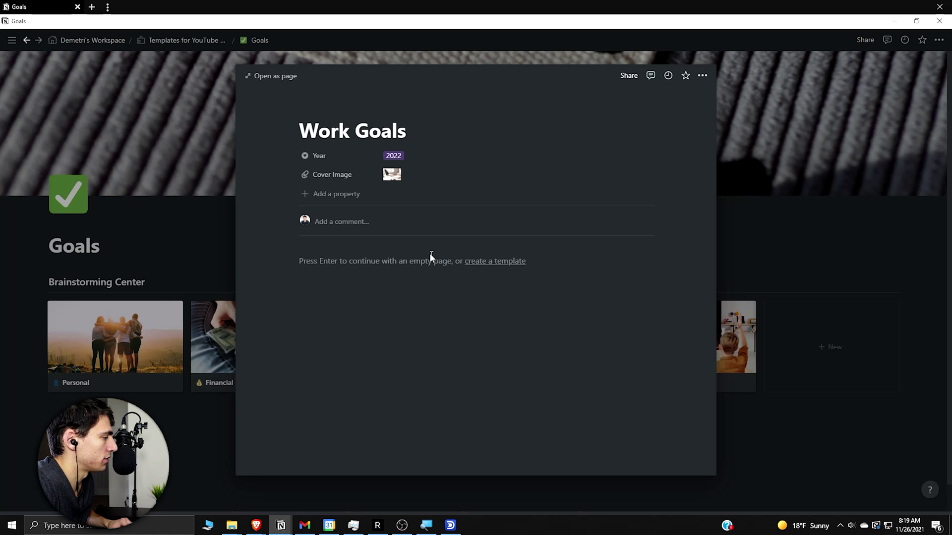
pyautogui.press('Return')
pyautogui.hotkey('ctrl', 'v')
pyautogui.click(905, 280)
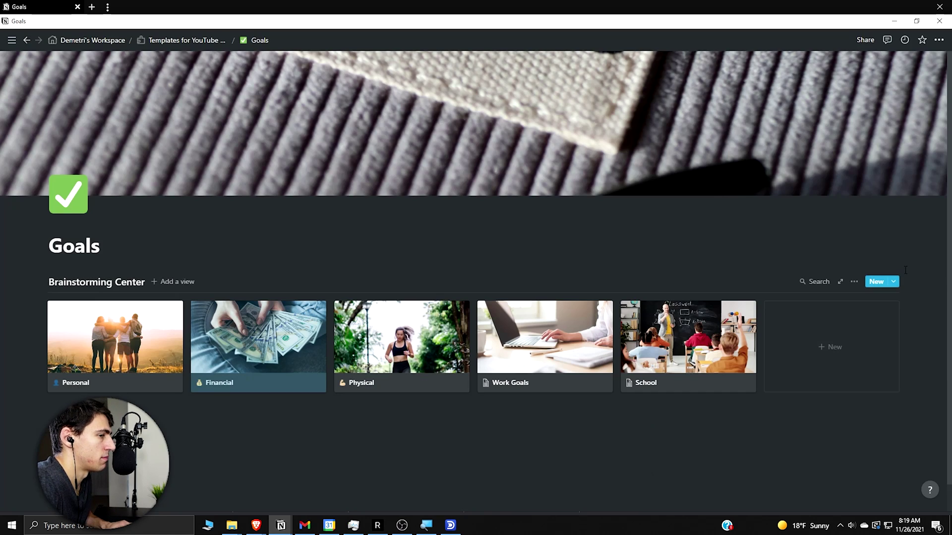
pyautogui.click(895, 282)
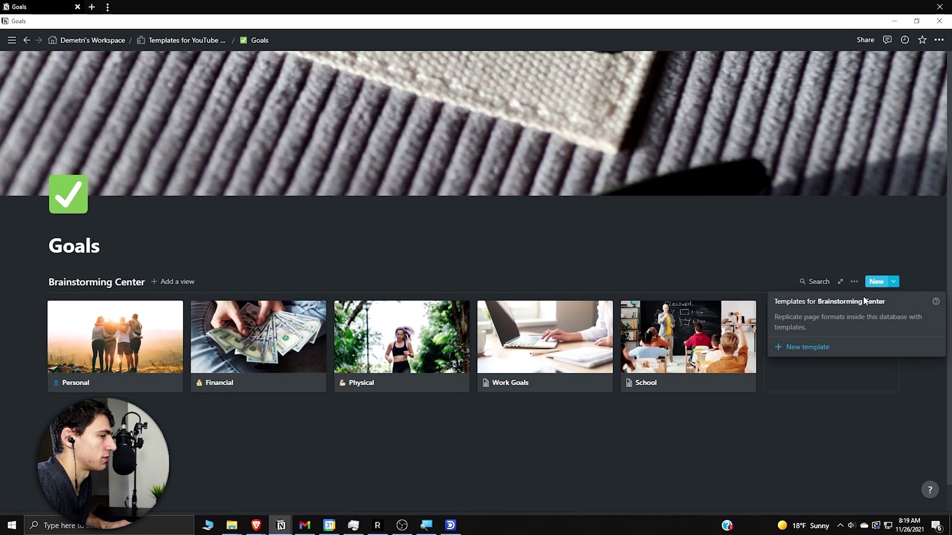
# Step: Create a database template titled 'Brainstorming Template' and paste the four goal questions into it
pyautogui.click(816, 352)
pyautogui.write('Goal')
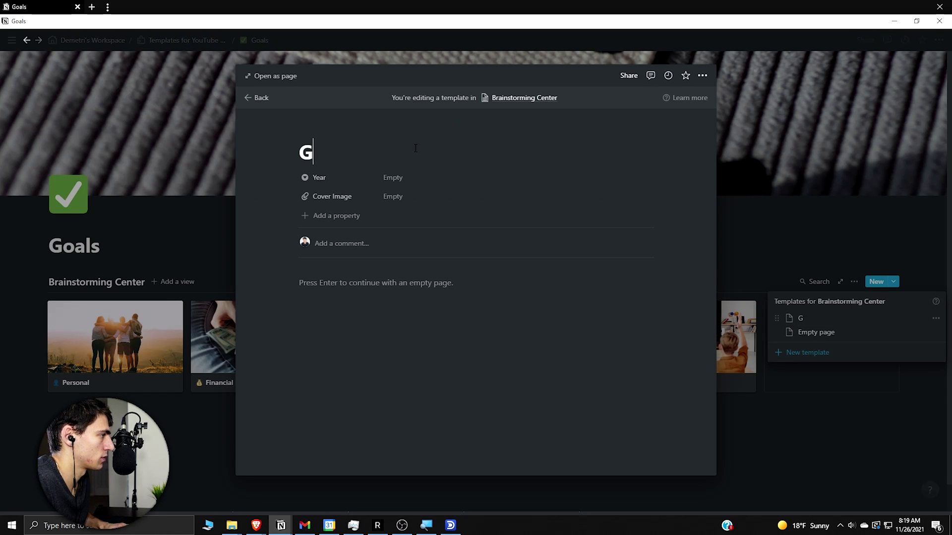
pyautogui.press('BackSpace')
pyautogui.press('BackSpace')
pyautogui.write('B')
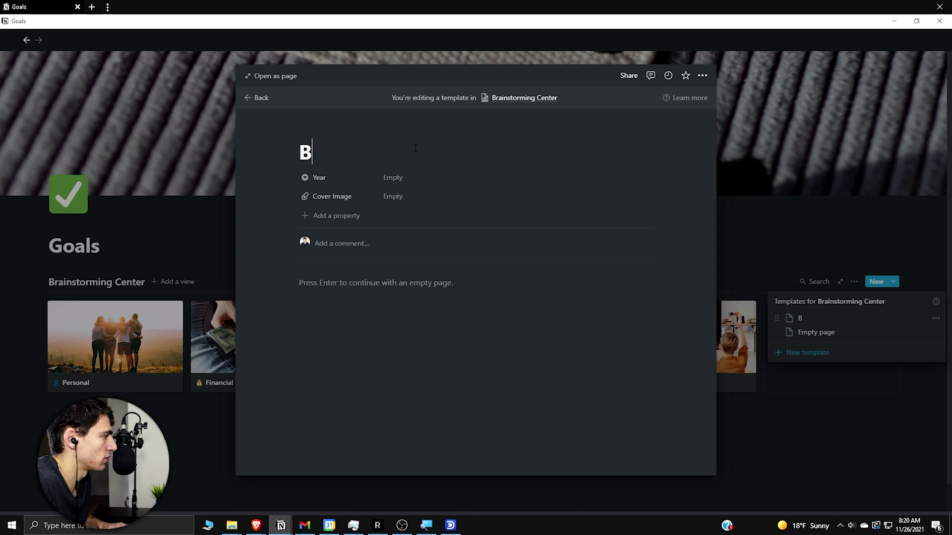
pyautogui.write('rainstorming Template')
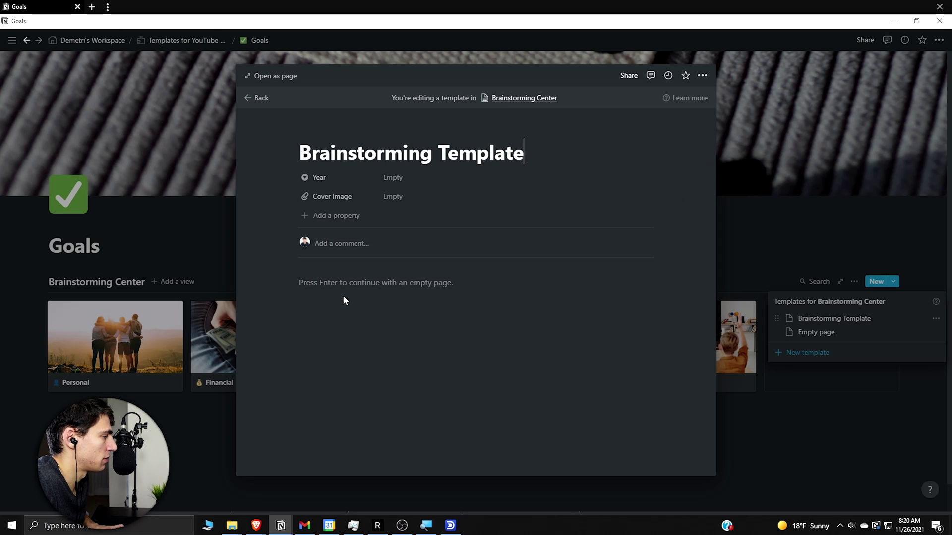
pyautogui.click(345, 283)
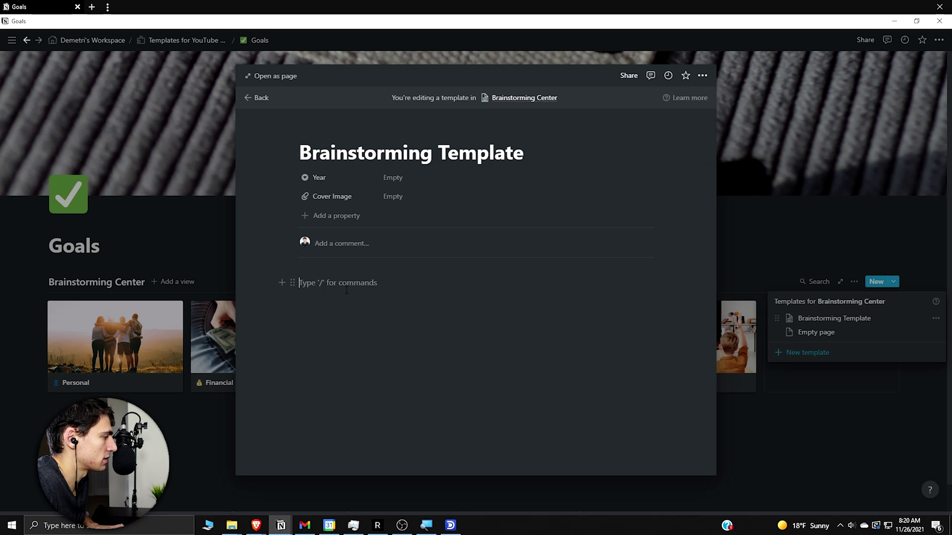
pyautogui.hotkey('ctrl', 'v')
pyautogui.click(347, 267)
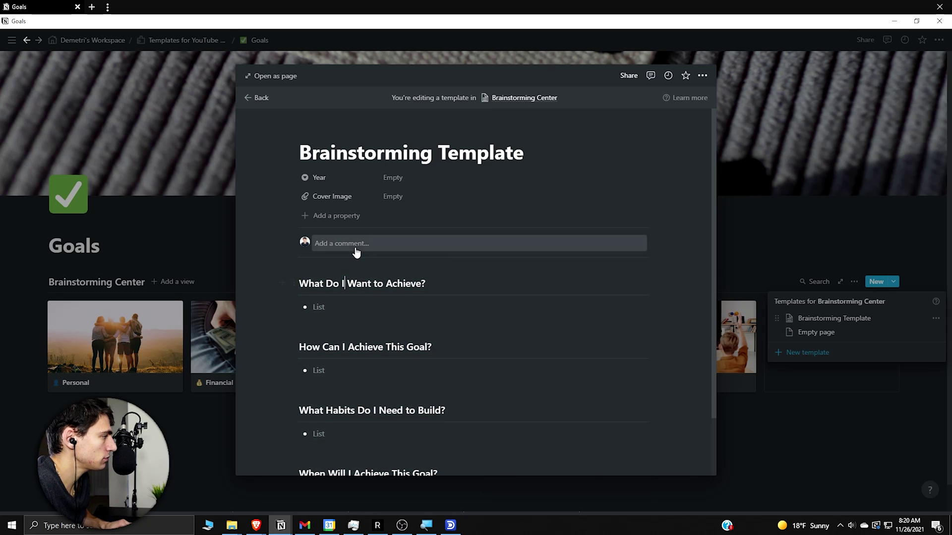
pyautogui.click(155, 236)
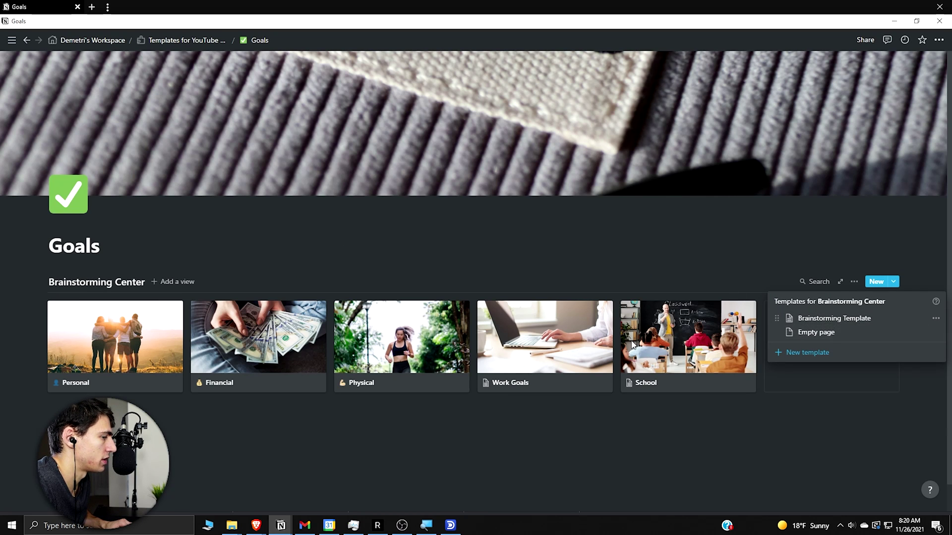
# Step: Give the School page a red backpack icon found by searching 'school'
pyautogui.click(661, 354)
pyautogui.click(315, 111)
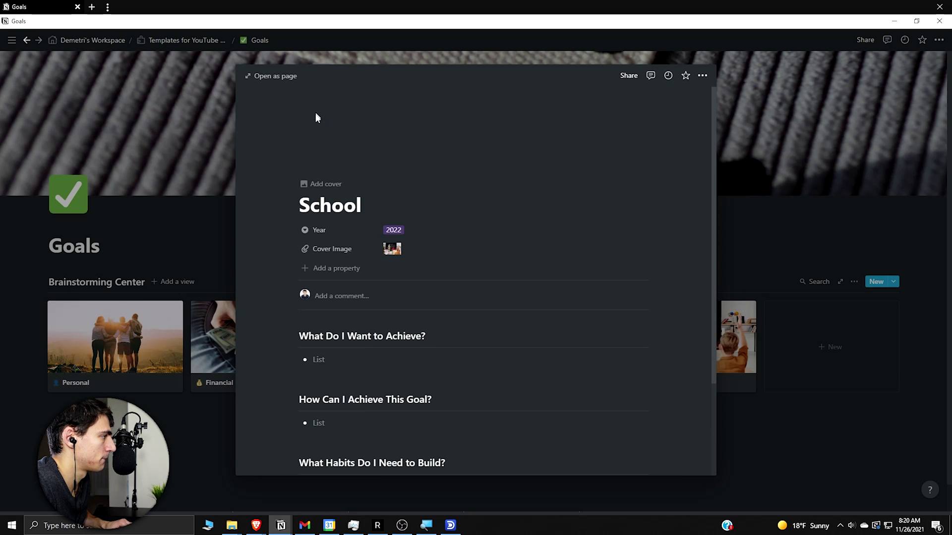
pyautogui.click(320, 149)
pyautogui.write('school')
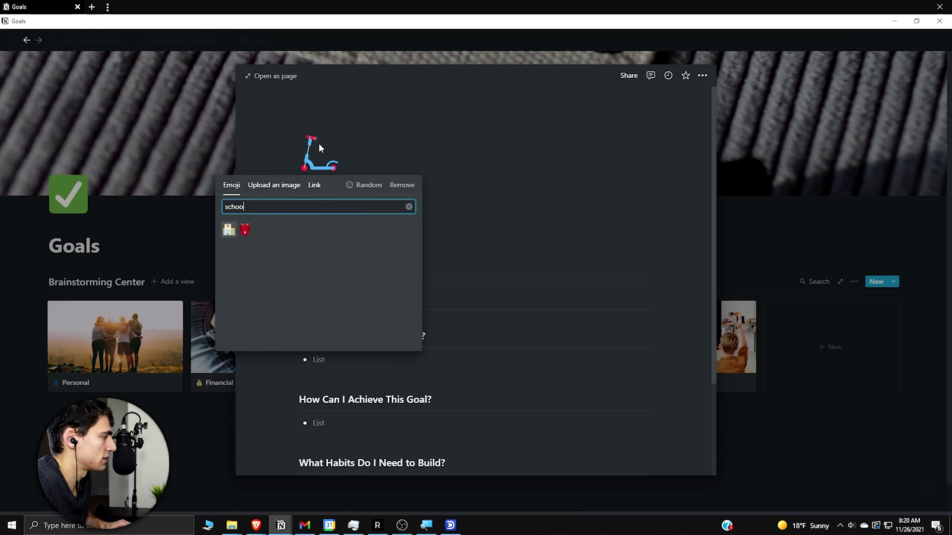
pyautogui.click(245, 230)
pyautogui.click(223, 350)
# Step: Start adding an emoji icon to the Work Goals page
pyautogui.click(545, 311)
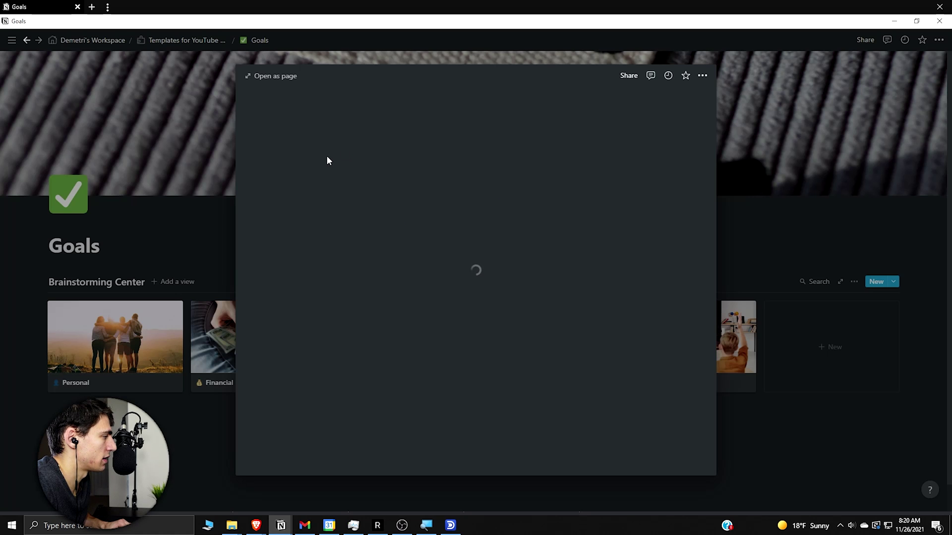
pyautogui.click(317, 106)
pyautogui.click(325, 163)
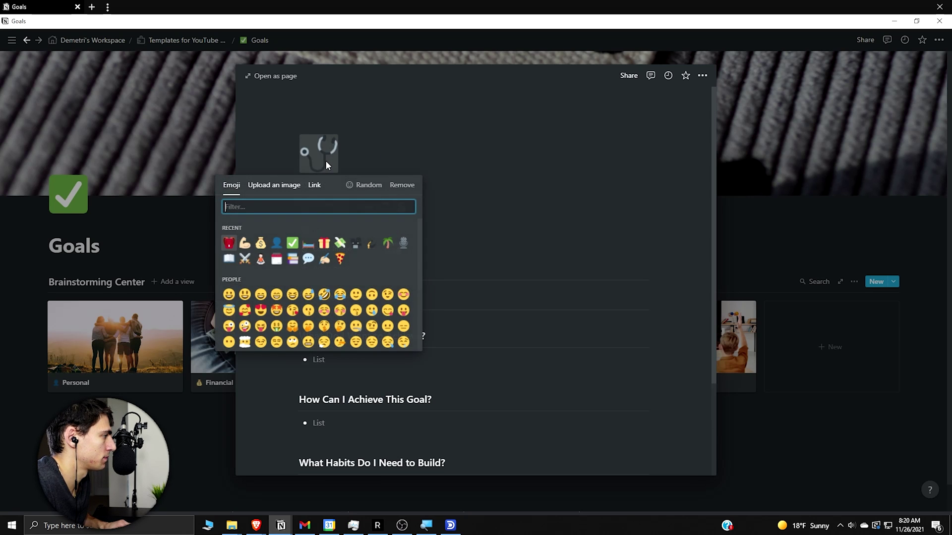
pyautogui.press('Escape')
pyautogui.press('Escape')
# Step: Add a Year is 2022 filter to the Brainstorming Center gallery view
pyautogui.click(854, 281)
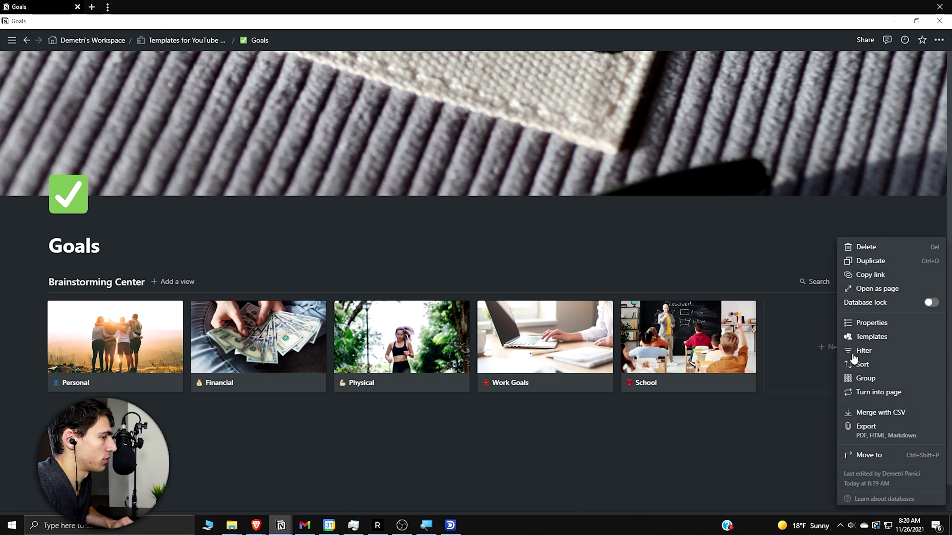
pyautogui.click(854, 353)
pyautogui.click(690, 375)
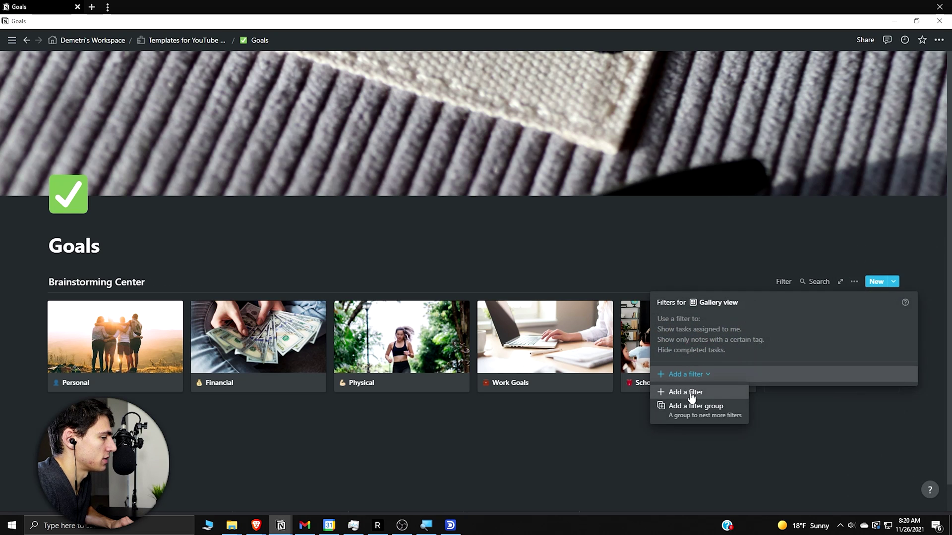
pyautogui.click(688, 392)
pyautogui.click(714, 323)
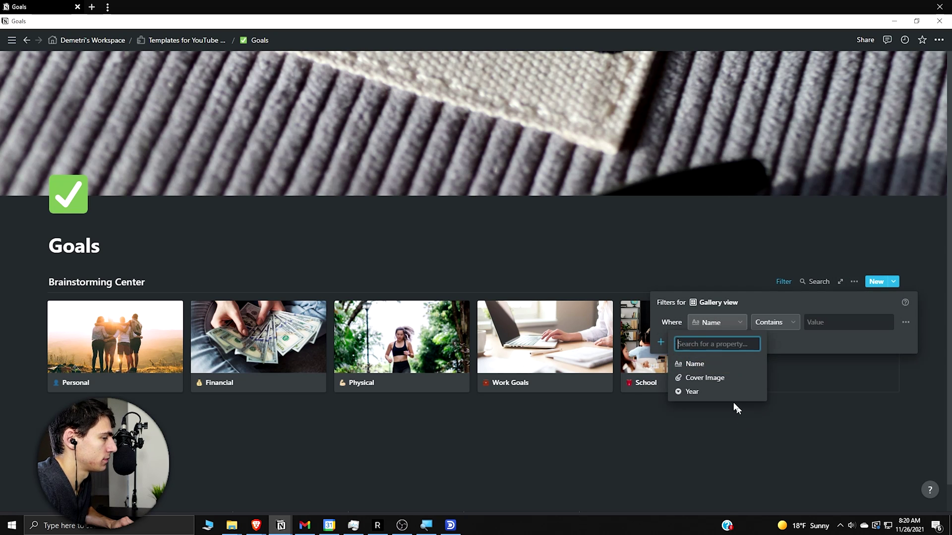
pyautogui.click(702, 391)
pyautogui.click(816, 322)
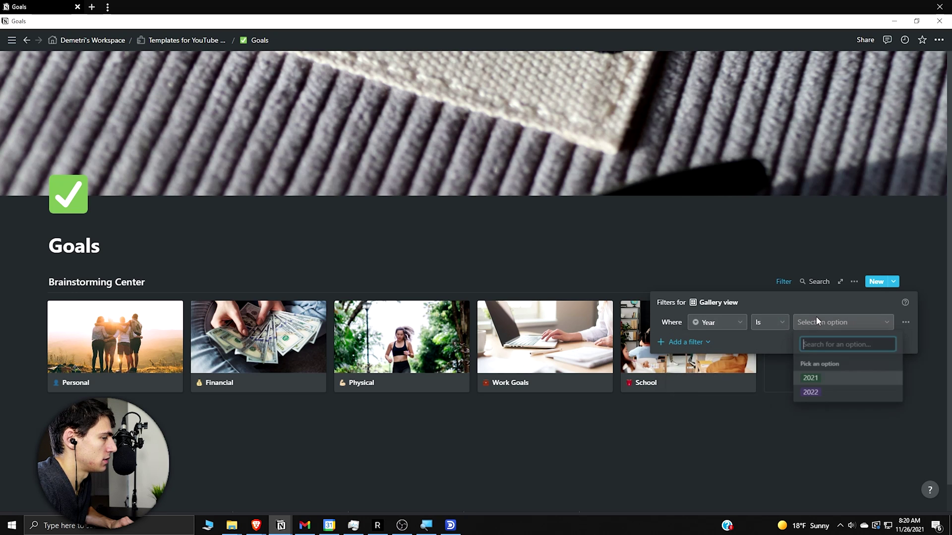
pyautogui.click(813, 392)
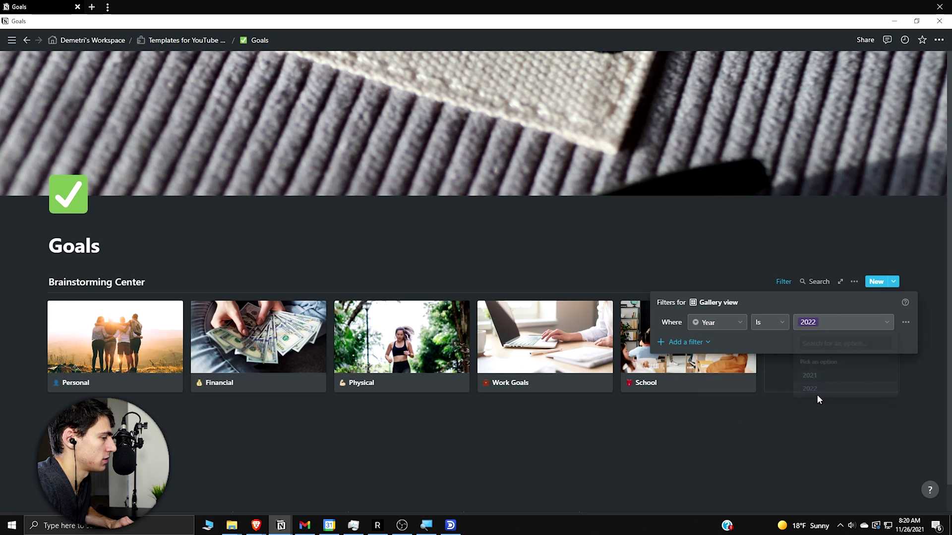
pyautogui.click(400, 315)
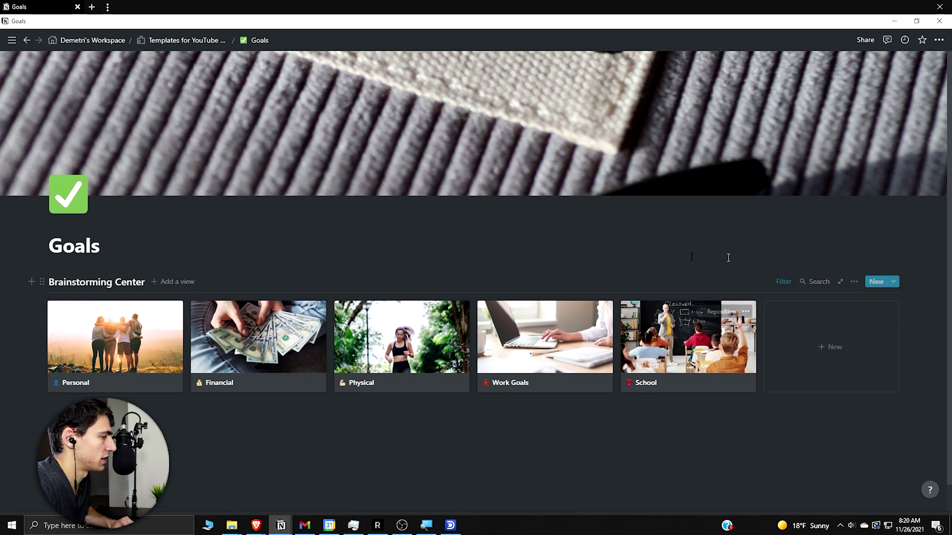
# Step: Rename the gallery view to '2022 Goals'
pyautogui.click(191, 284)
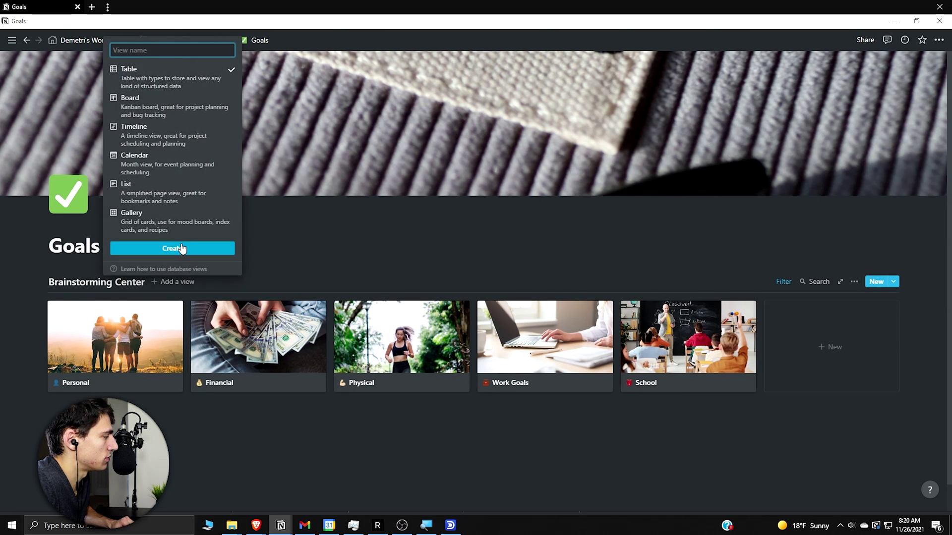
pyautogui.click(174, 248)
pyautogui.click(171, 282)
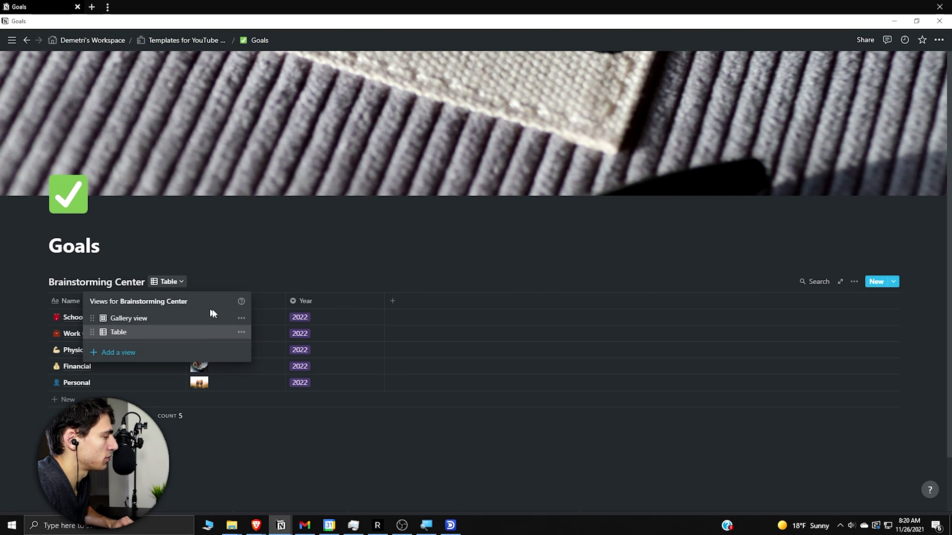
pyautogui.click(242, 317)
pyautogui.press('BackSpace')
pyautogui.press('BackSpace')
pyautogui.press('BackSpace')
pyautogui.press('BackSpace')
pyautogui.press('BackSpace')
pyautogui.press('BackSpace')
pyautogui.press('BackSpace')
pyautogui.press('BackSpace')
pyautogui.press('BackSpace')
pyautogui.press('BackSpace')
pyautogui.press('BackSpace')
pyautogui.press('BackSpace')
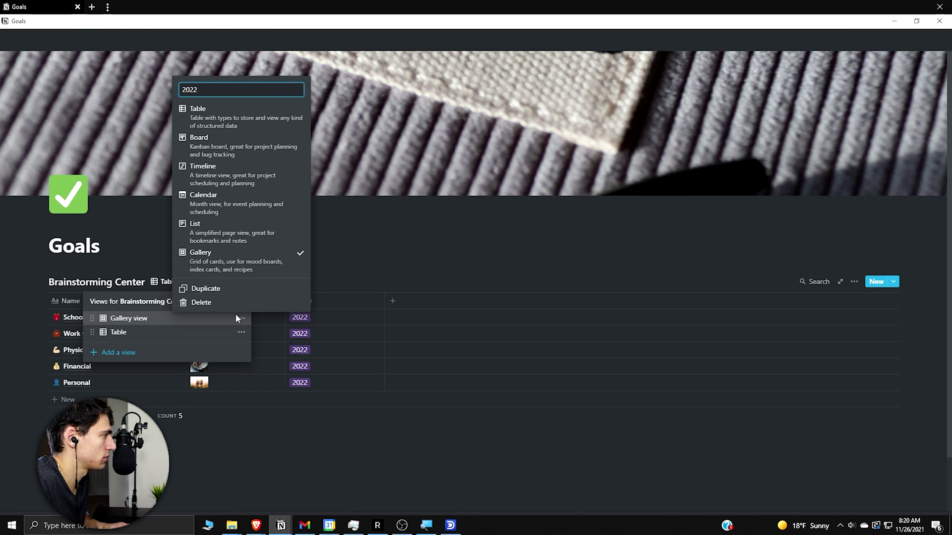
pyautogui.write('2022 Go')
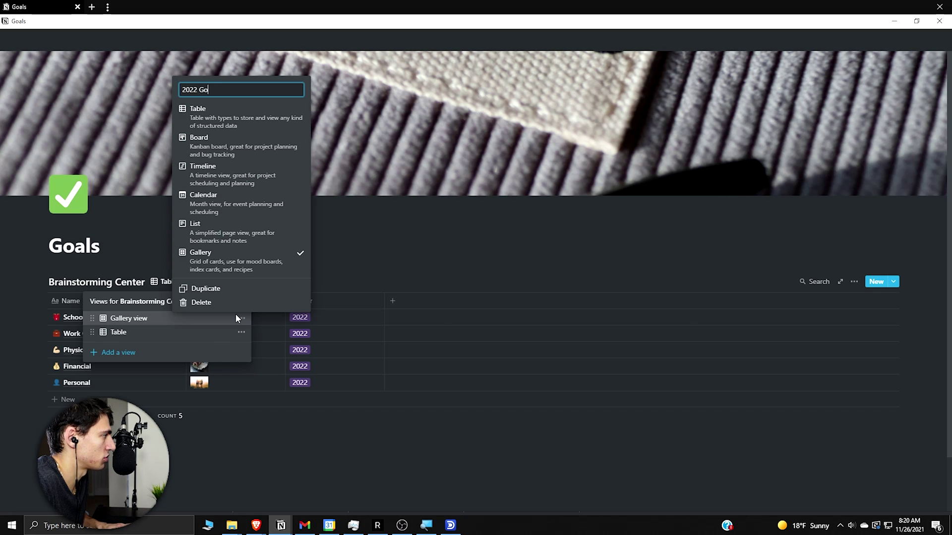
pyautogui.write('als')
pyautogui.click(236, 314)
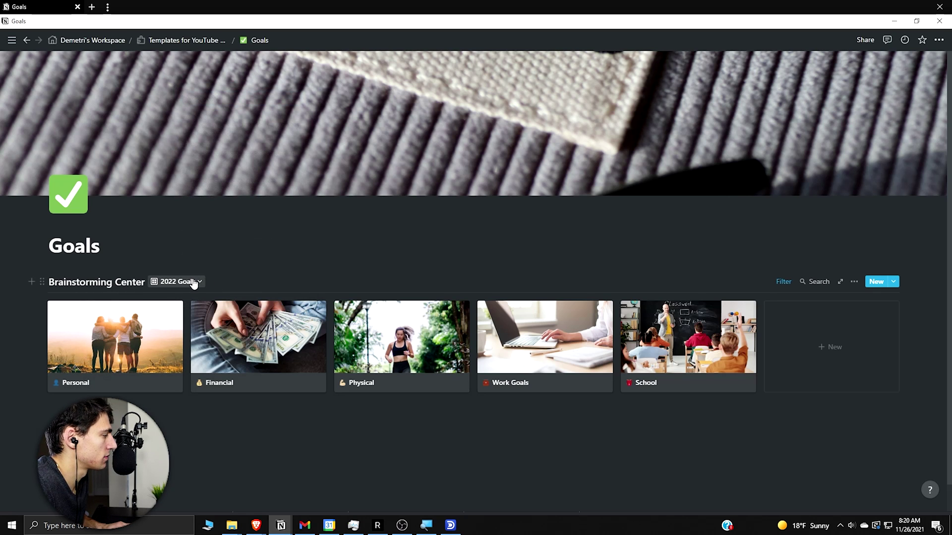
# Step: Duplicate the 2022 Goals view and name the copy '2023 Goals'
pyautogui.click(194, 283)
pyautogui.click(251, 318)
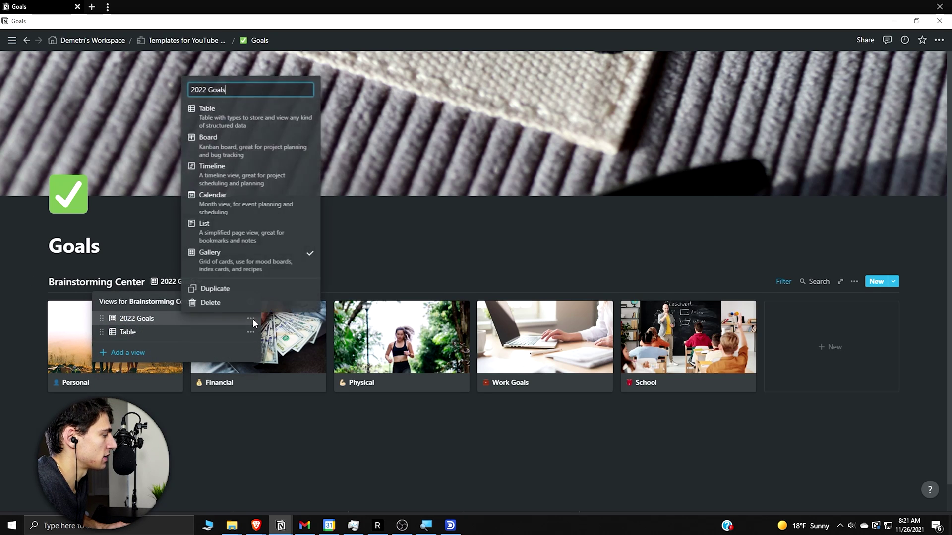
pyautogui.click(251, 292)
pyautogui.click(190, 282)
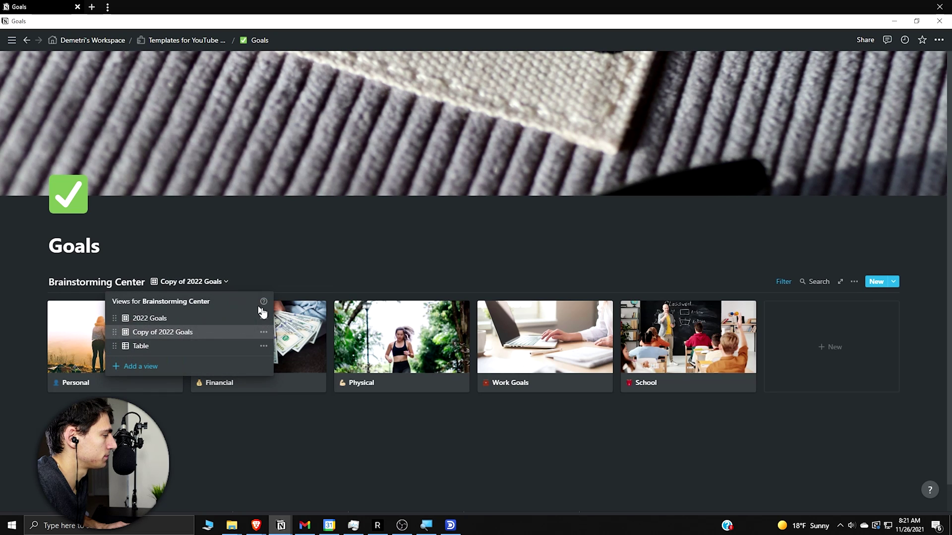
pyautogui.click(263, 332)
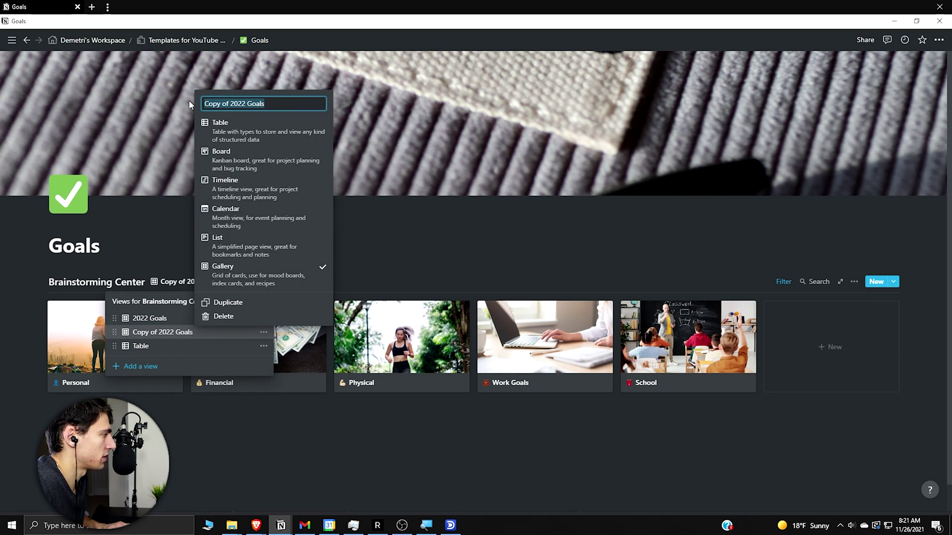
pyautogui.write('2023 Goal')
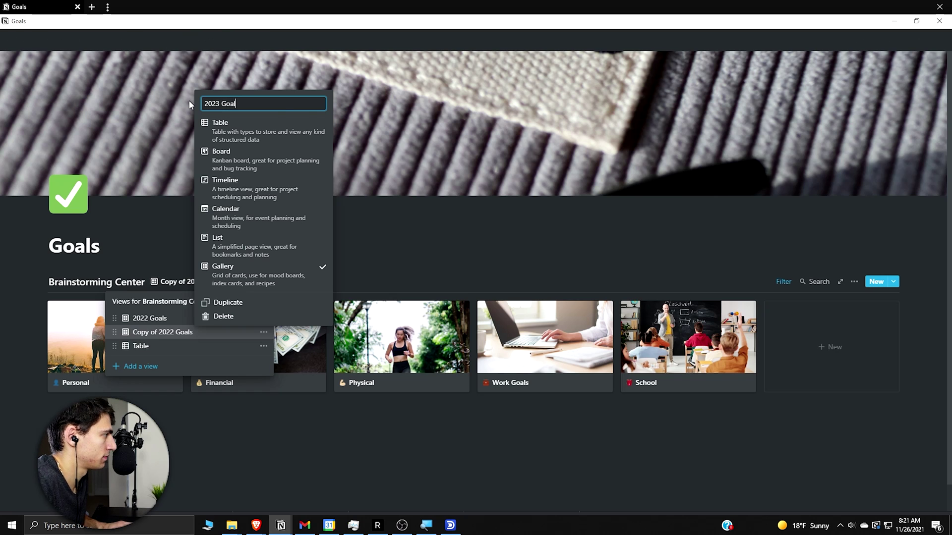
pyautogui.write('s')
pyautogui.press('Return')
pyautogui.click(534, 215)
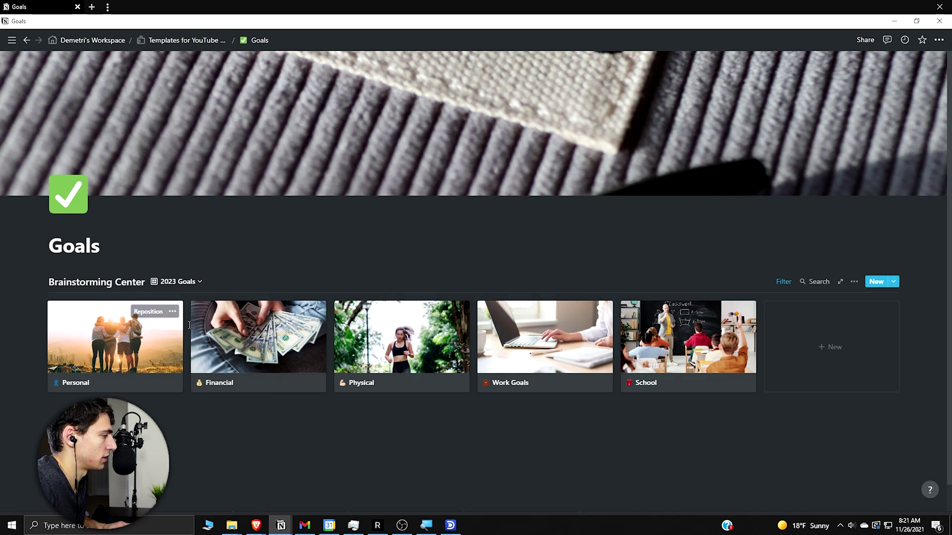
# Step: Create a 2023 Year option from the Financial page, keeping Financial at 2022
pyautogui.click(216, 330)
pyautogui.click(422, 230)
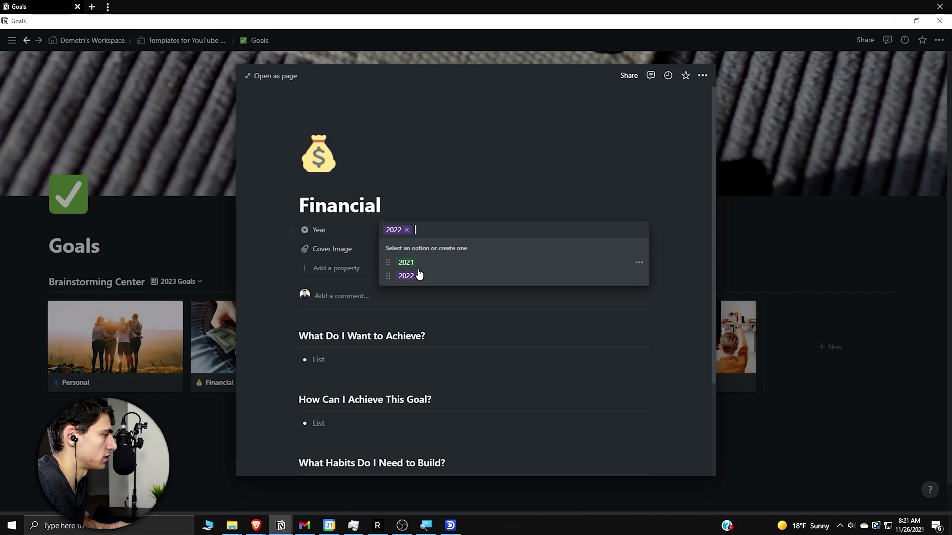
pyautogui.write('2023')
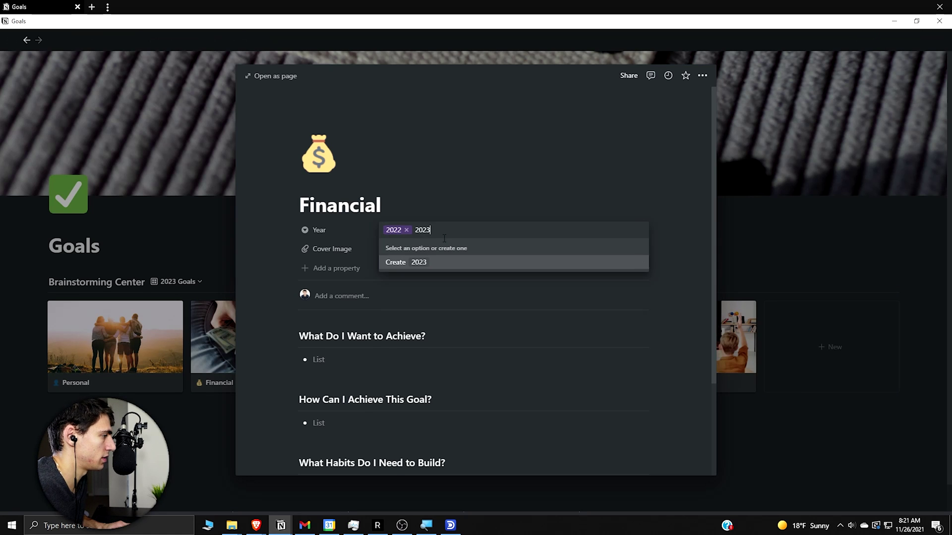
pyautogui.press('Return')
pyautogui.click(416, 230)
pyautogui.click(430, 275)
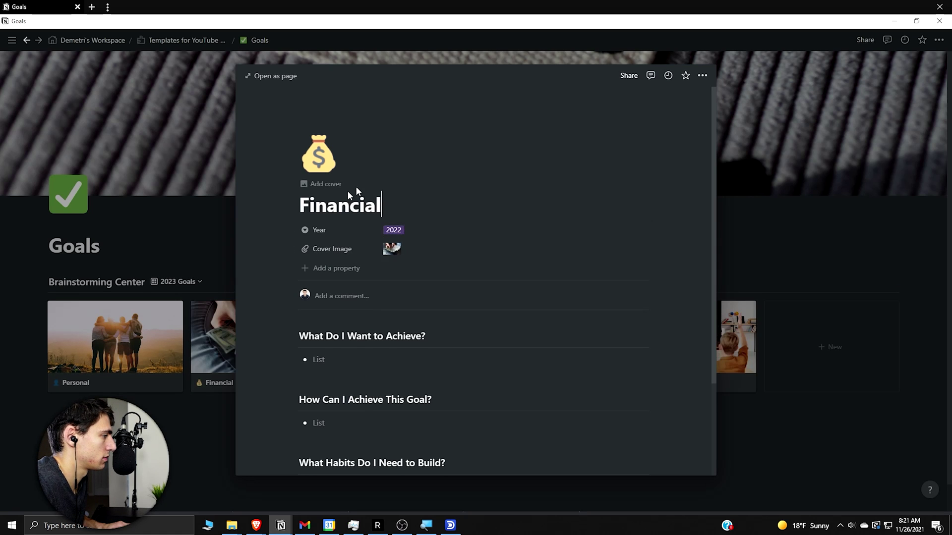
pyautogui.click(169, 278)
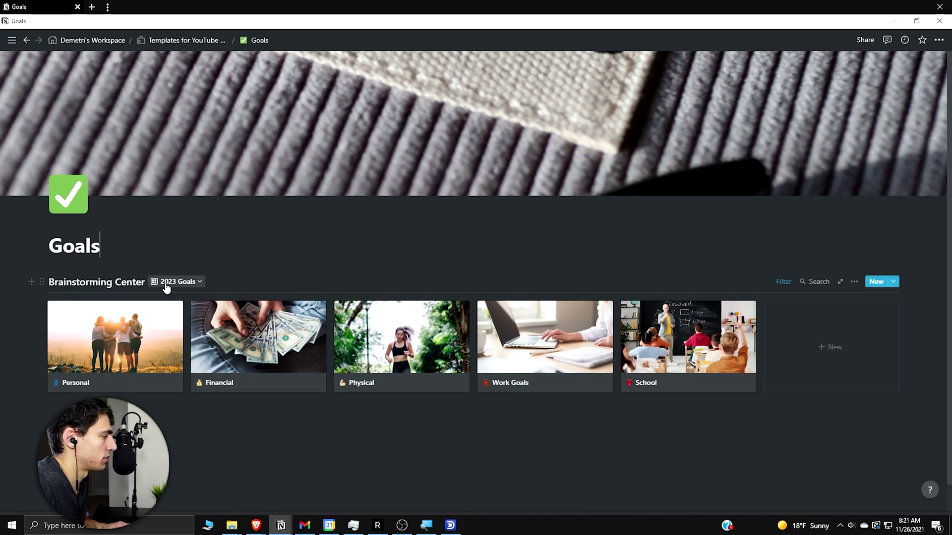
# Step: Change the 2023 Goals view's filter to Year is 2023
pyautogui.click(783, 281)
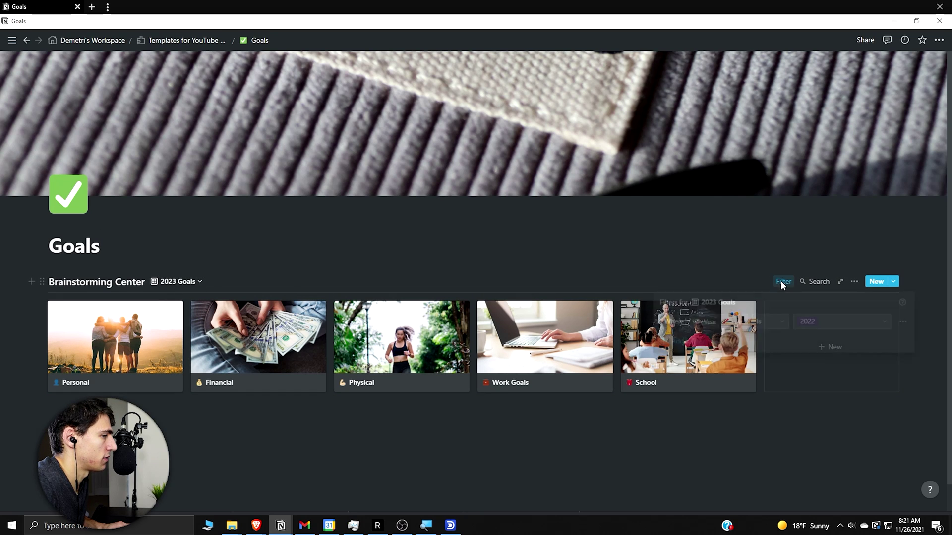
pyautogui.click(813, 322)
pyautogui.click(811, 406)
pyautogui.click(385, 296)
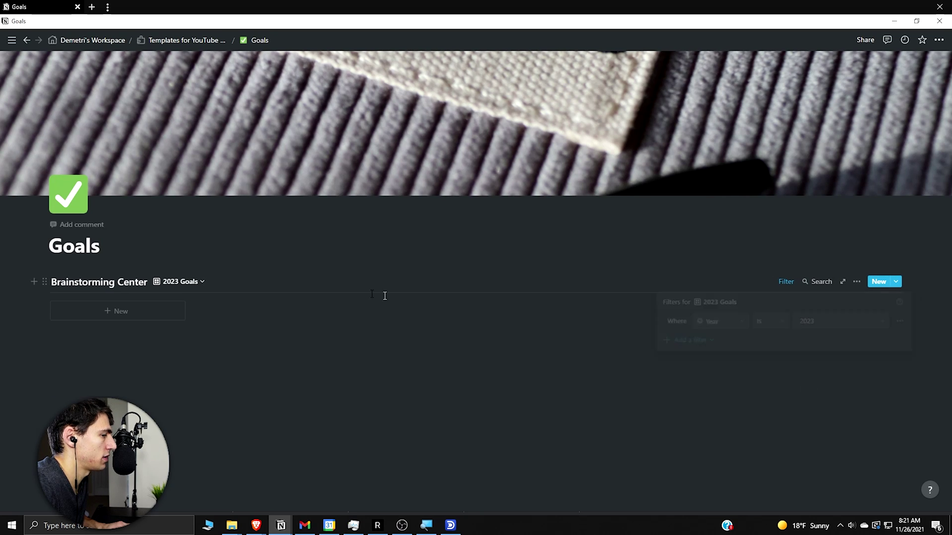
# Step: Delete the Table view and switch back to the 2022 Goals view
pyautogui.click(158, 282)
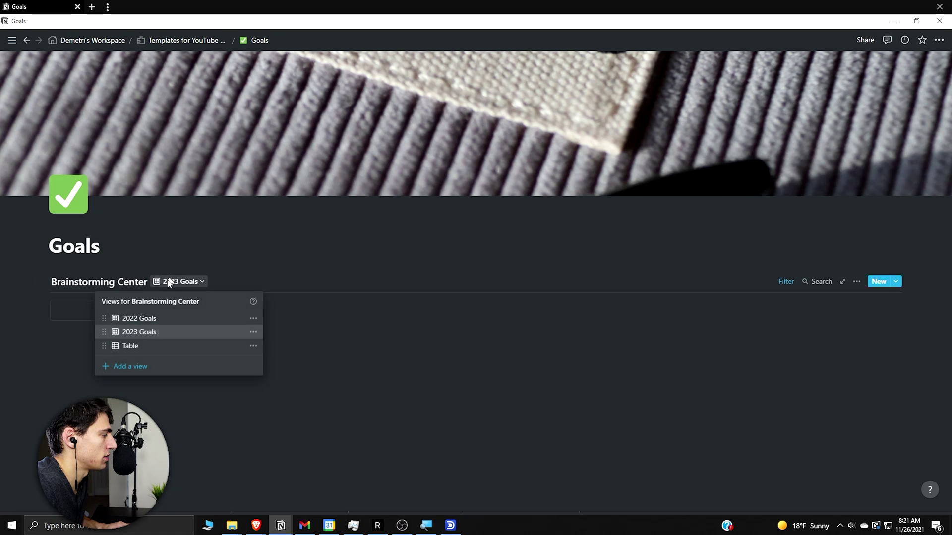
pyautogui.click(253, 318)
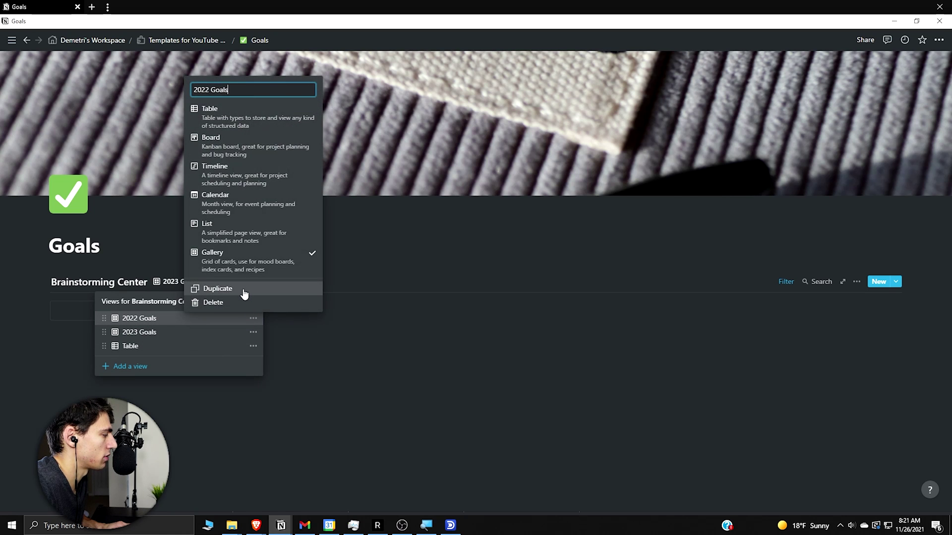
pyautogui.click(213, 347)
pyautogui.click(253, 347)
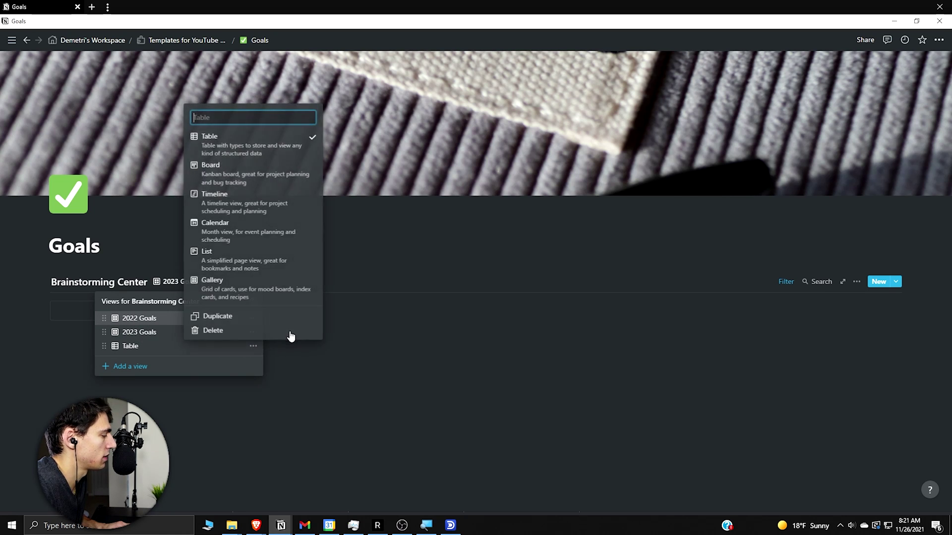
pyautogui.click(278, 330)
pyautogui.click(451, 280)
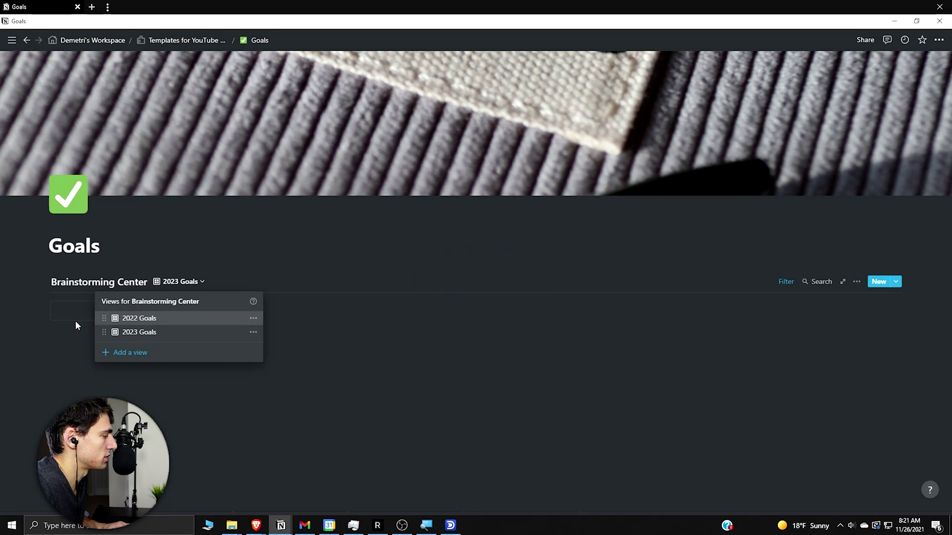
pyautogui.click(142, 320)
pyautogui.scroll(-1, 141, 321)
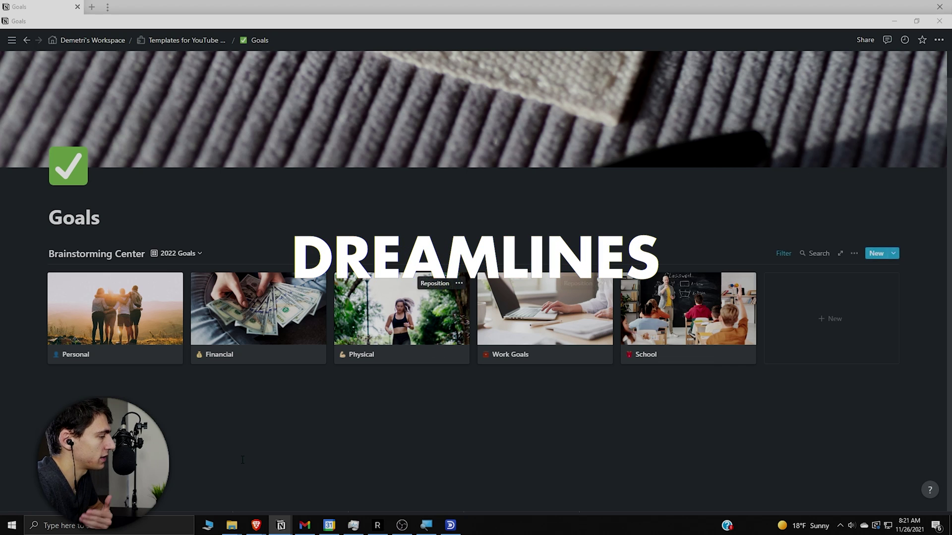
# Step: Insert an inline board database below the gallery with /board and title it 'Dreamlines'
pyautogui.click(240, 459)
pyautogui.write('/')
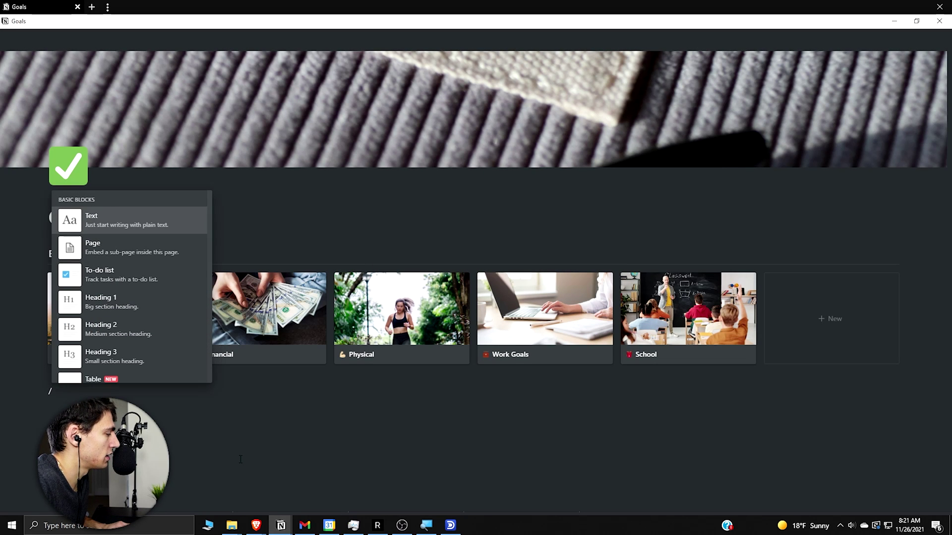
pyautogui.write('board')
pyautogui.press('Return')
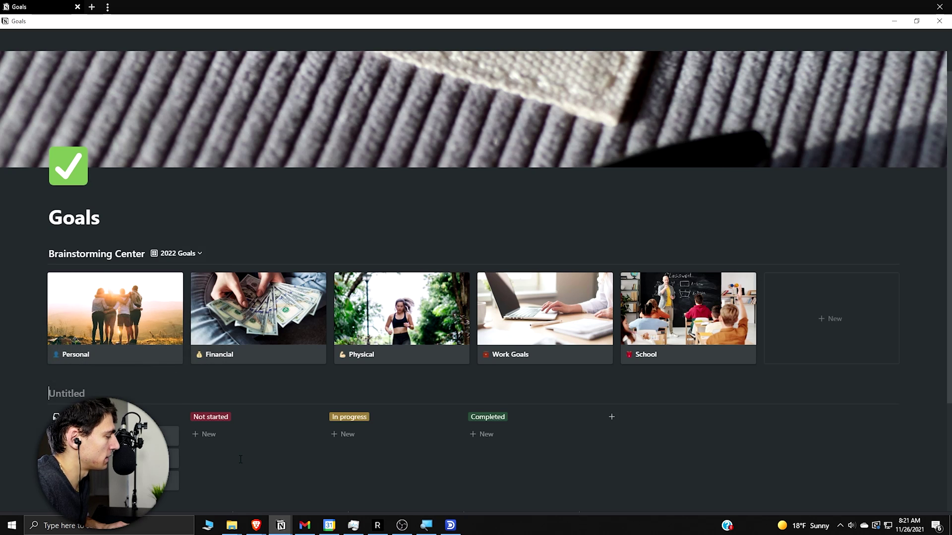
pyautogui.write('D')
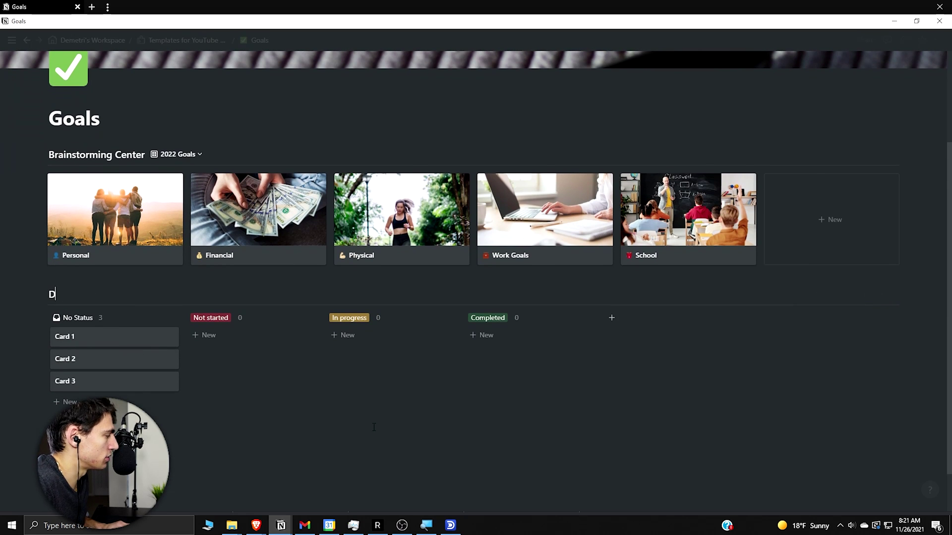
pyautogui.write('reamlines')
pyautogui.scroll(-1, 496, 377)
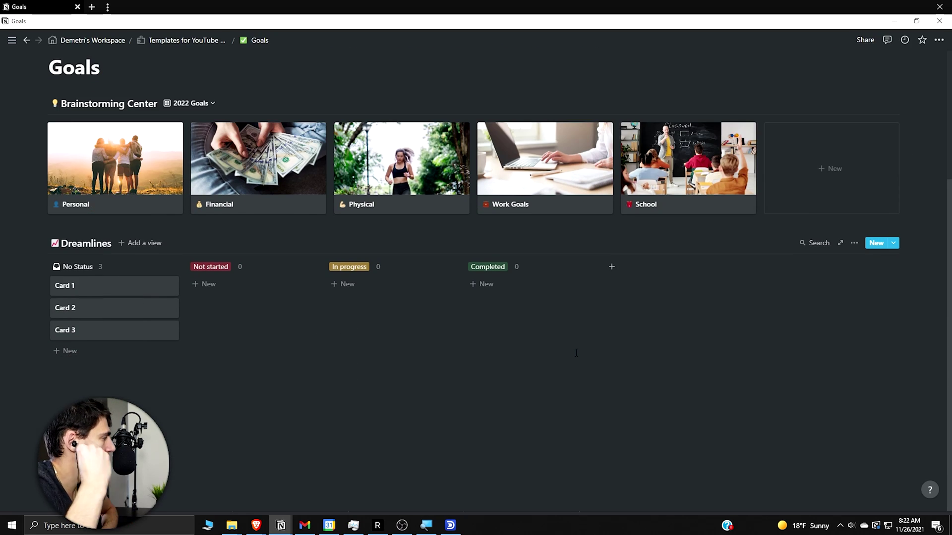
pyautogui.scroll(2, 486, 263)
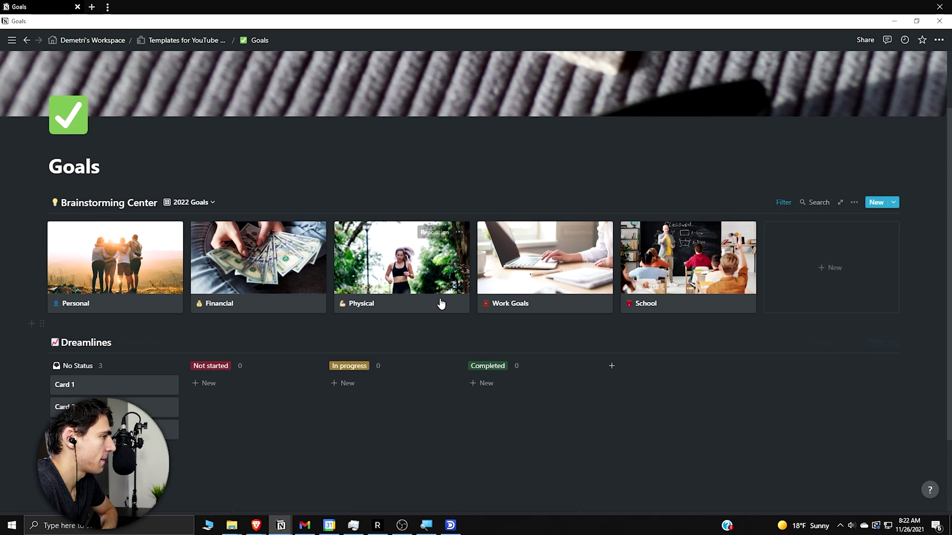
pyautogui.scroll(-1, 546, 308)
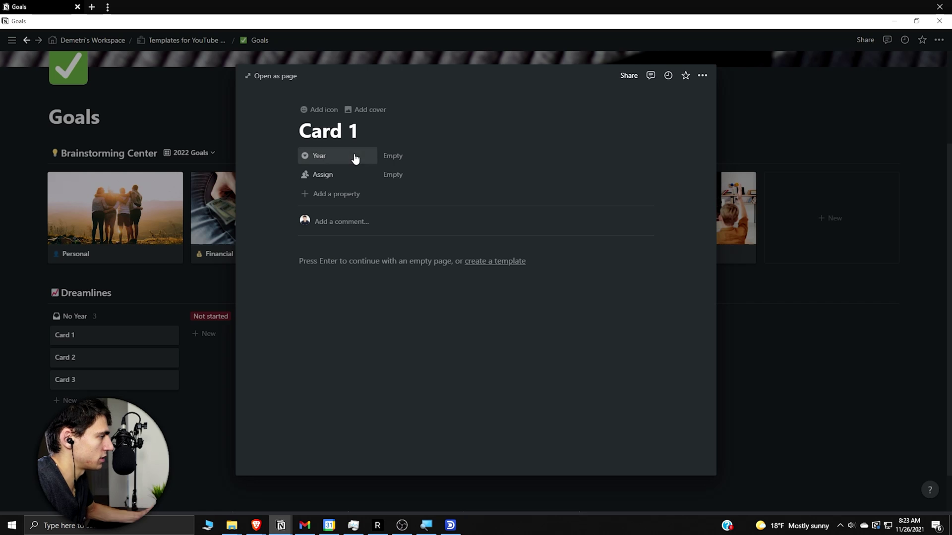
# Step: Rename Card 1's Year options Not started, In progress, Completed to 2021, 2022, 2023
pyautogui.click(405, 157)
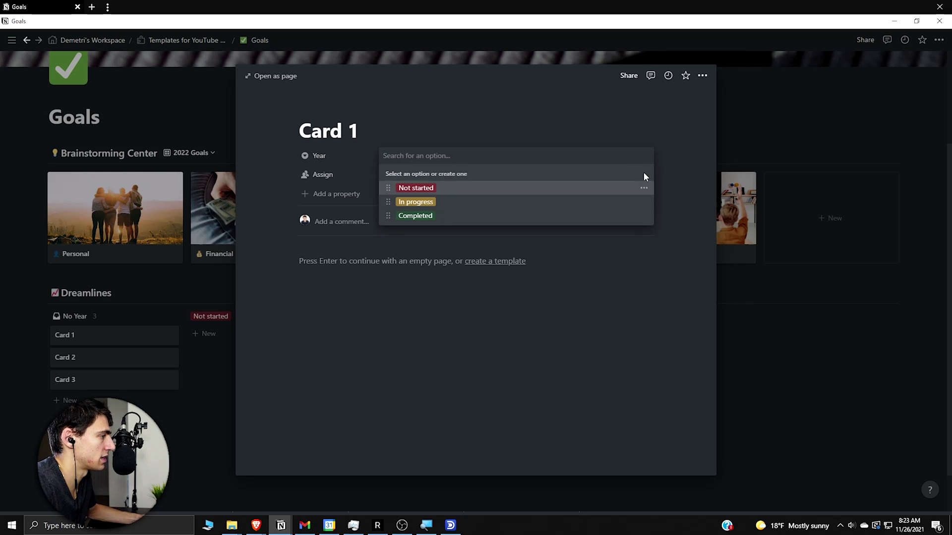
pyautogui.click(644, 188)
pyautogui.write('2021')
pyautogui.press('Return')
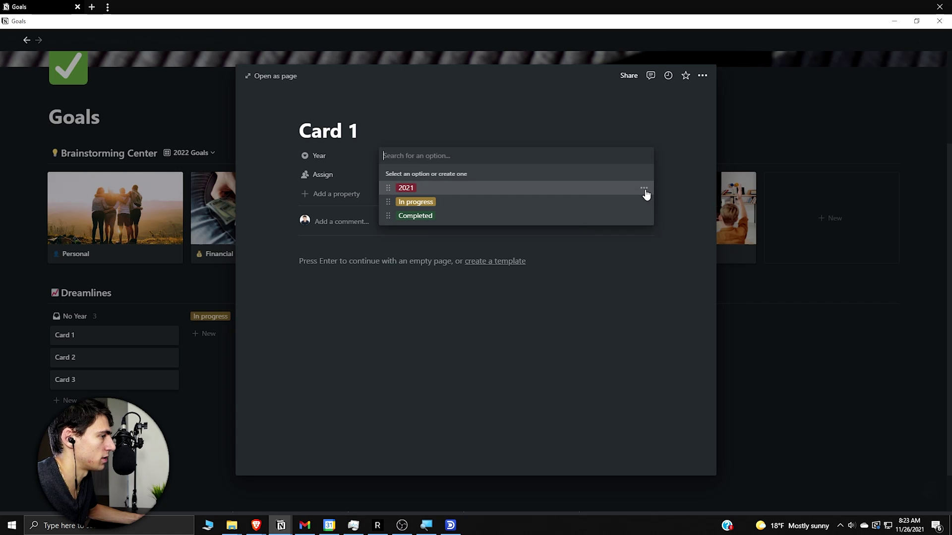
pyautogui.click(643, 203)
pyautogui.write('2022')
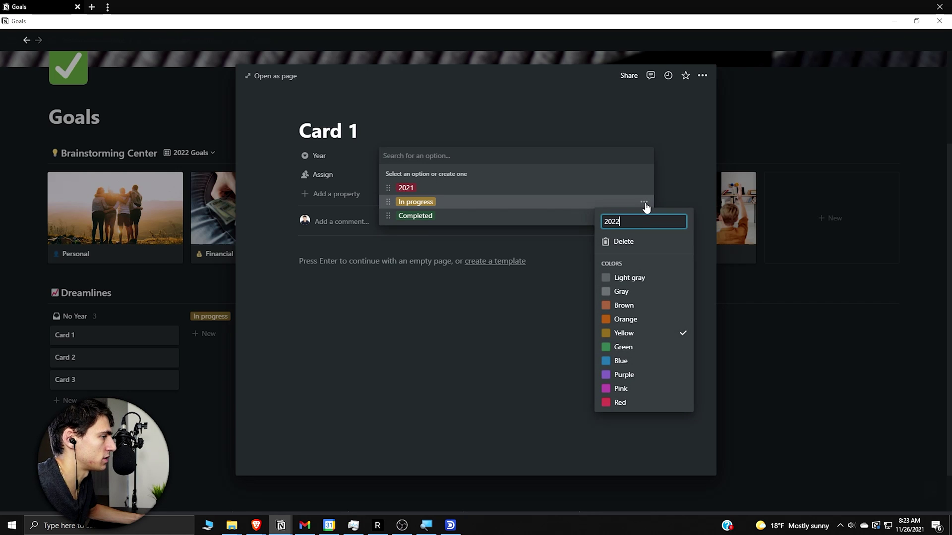
pyautogui.press('Return')
pyautogui.click(644, 217)
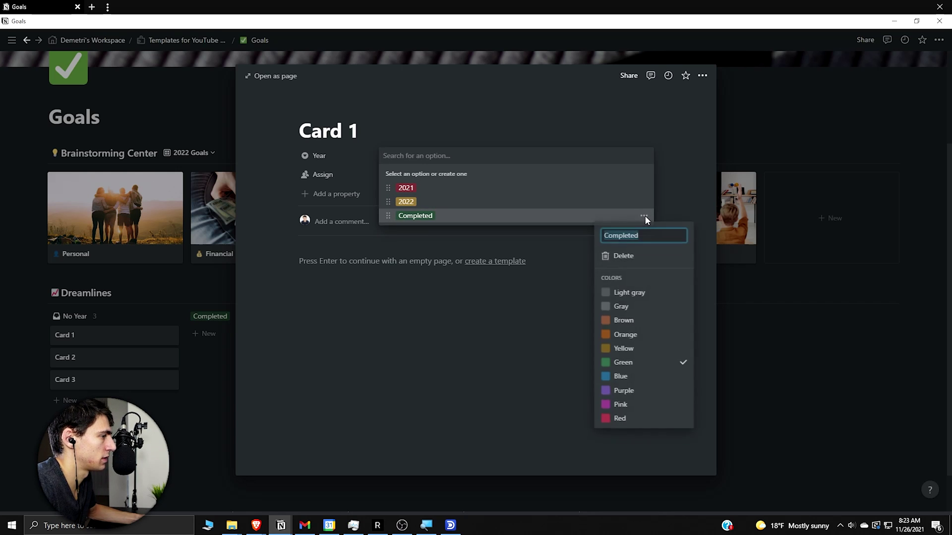
pyautogui.write('2023')
pyautogui.press('Return')
pyautogui.press('Escape')
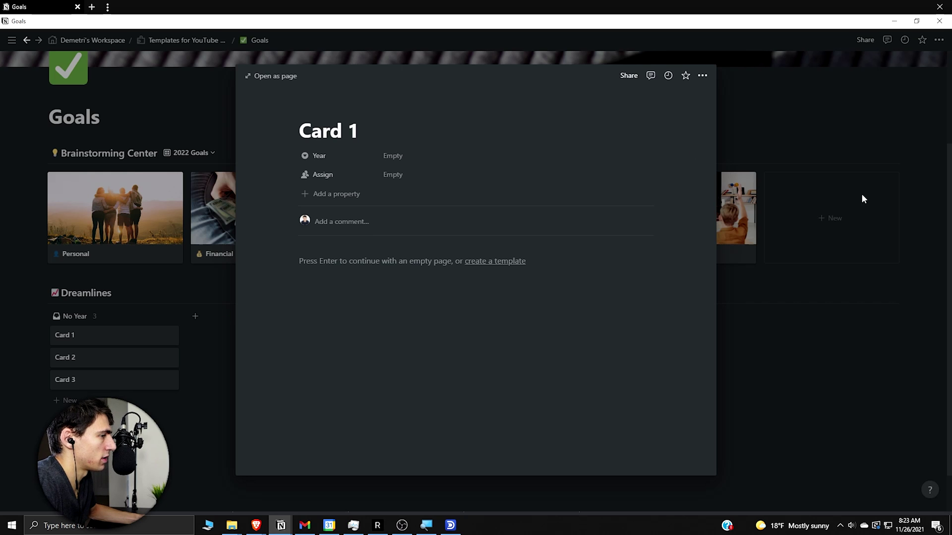
pyautogui.click(861, 193)
# Step: Inspect the 2023 Year option on the School goal page
pyautogui.click(700, 235)
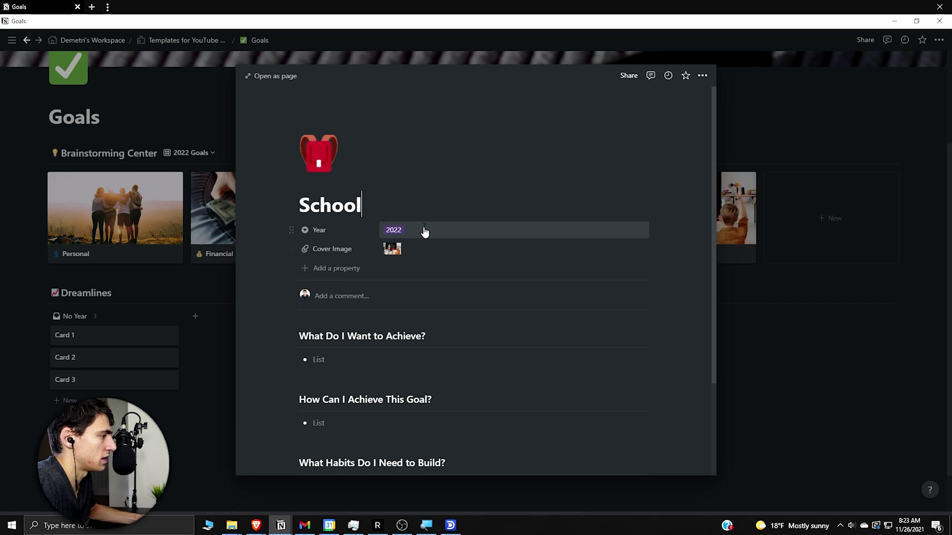
pyautogui.click(425, 231)
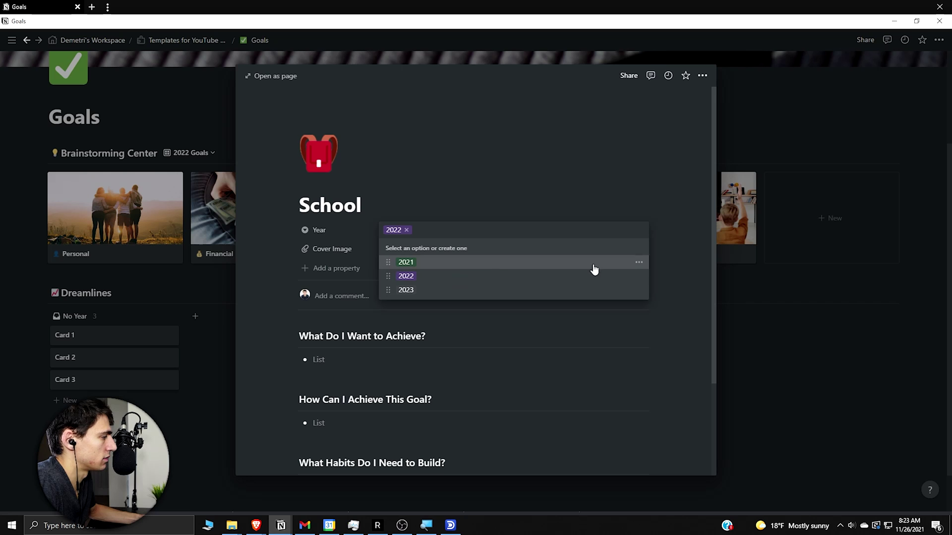
pyautogui.click(639, 292)
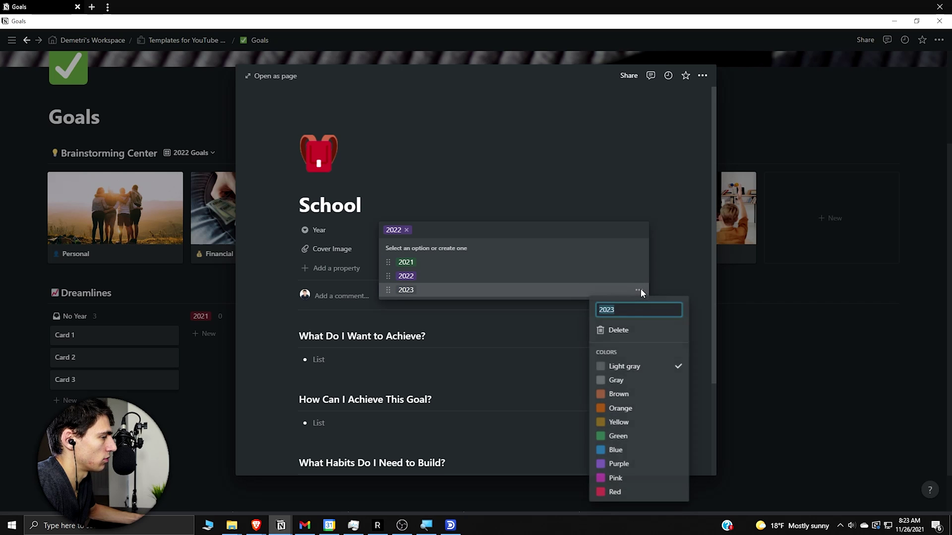
pyautogui.press('Escape')
pyautogui.press('Escape')
pyautogui.click(165, 269)
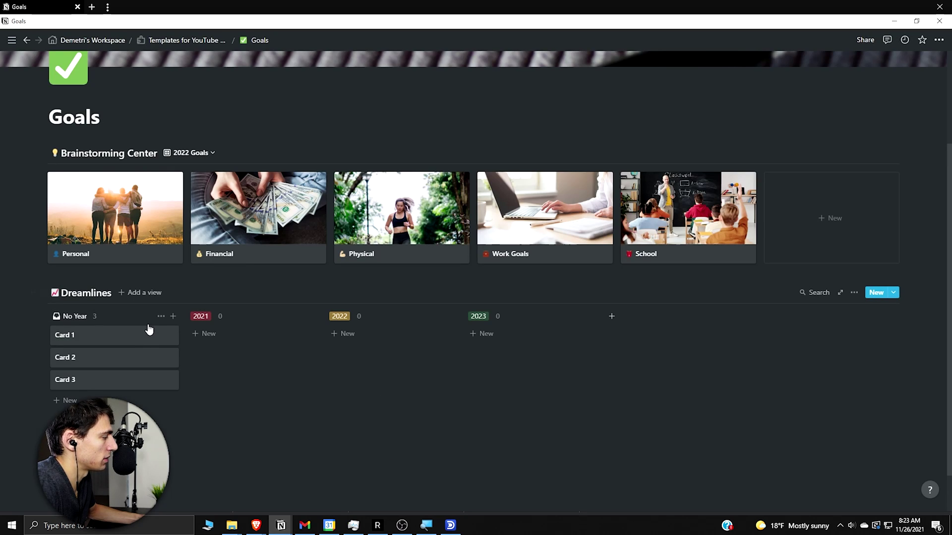
# Step: Colour the Year options: 2021 green, 2022 purple, 2023 light gray
pyautogui.click(154, 333)
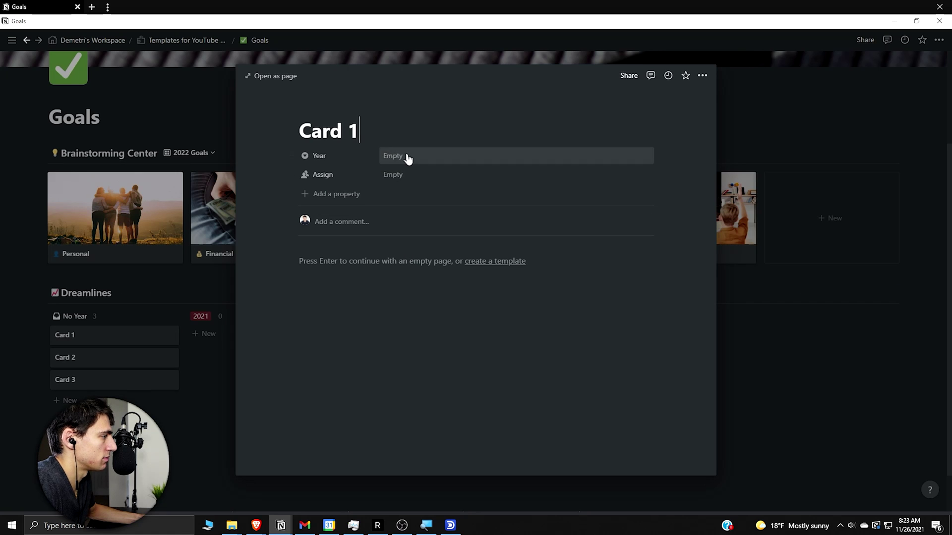
pyautogui.click(408, 156)
pyautogui.click(644, 189)
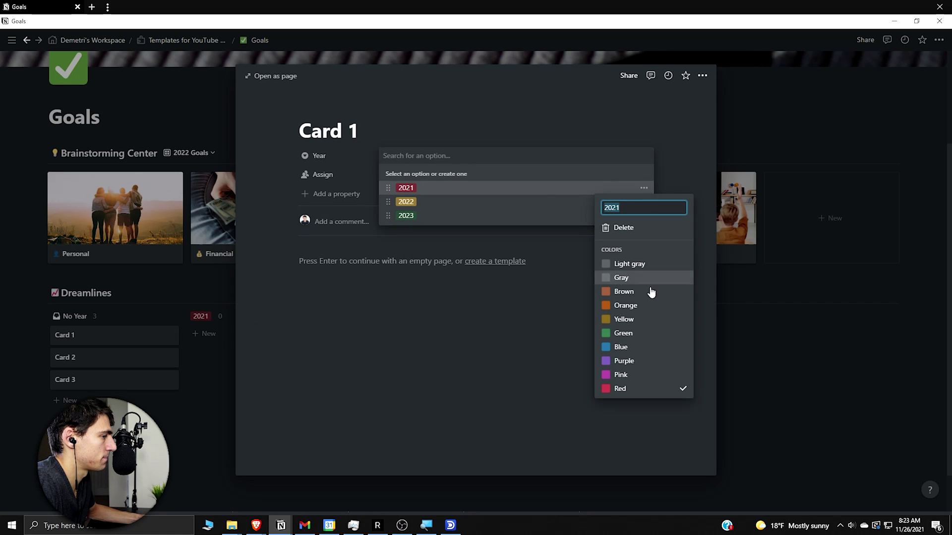
pyautogui.click(626, 333)
pyautogui.press('Escape')
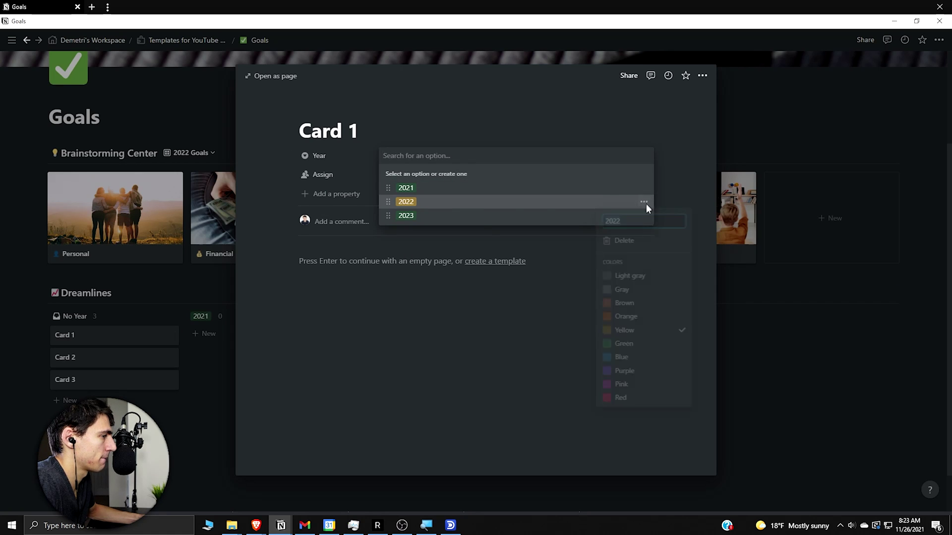
pyautogui.click(626, 372)
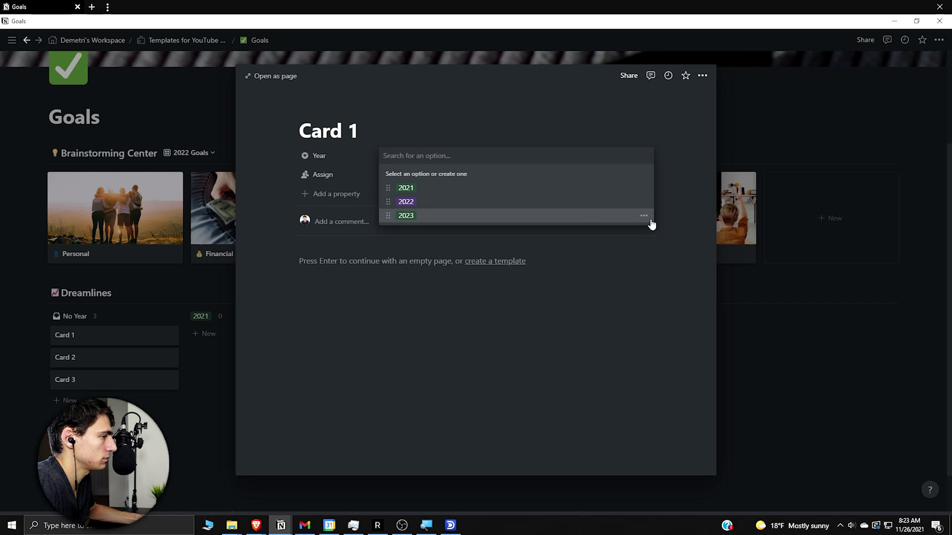
pyautogui.click(643, 215)
pyautogui.click(656, 293)
pyautogui.click(326, 256)
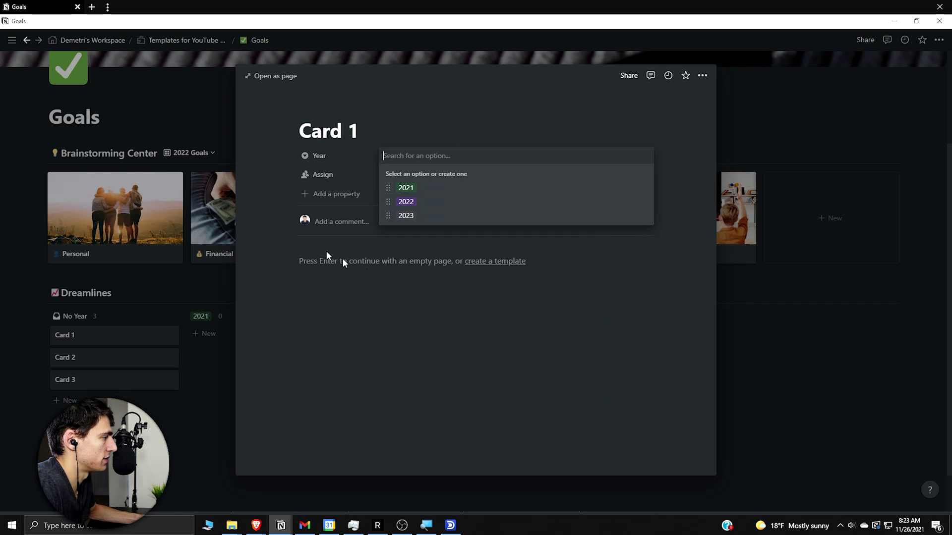
pyautogui.click(337, 126)
pyautogui.click(367, 158)
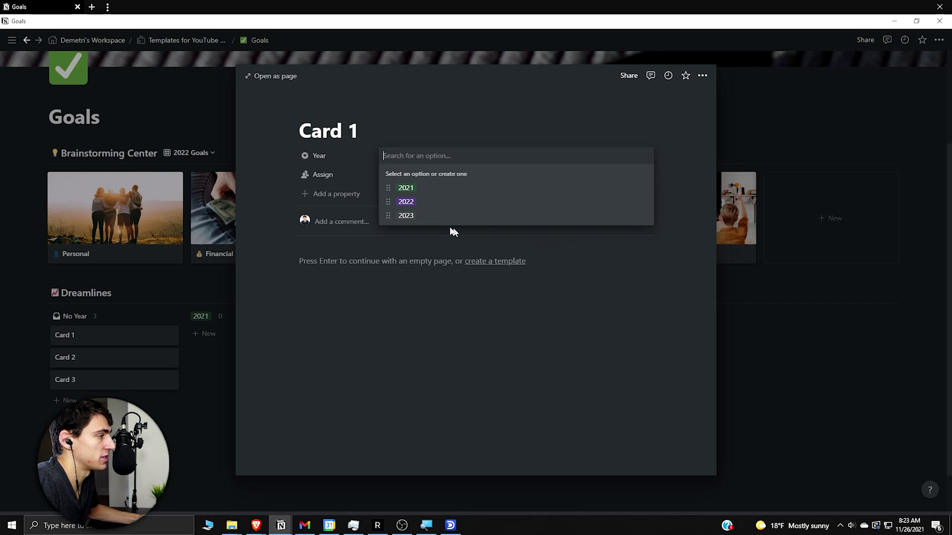
pyautogui.click(342, 181)
pyautogui.click(340, 175)
# Step: Turn Card 1's Assign property into a select property named 'Month'
pyautogui.moveTo(367, 230)
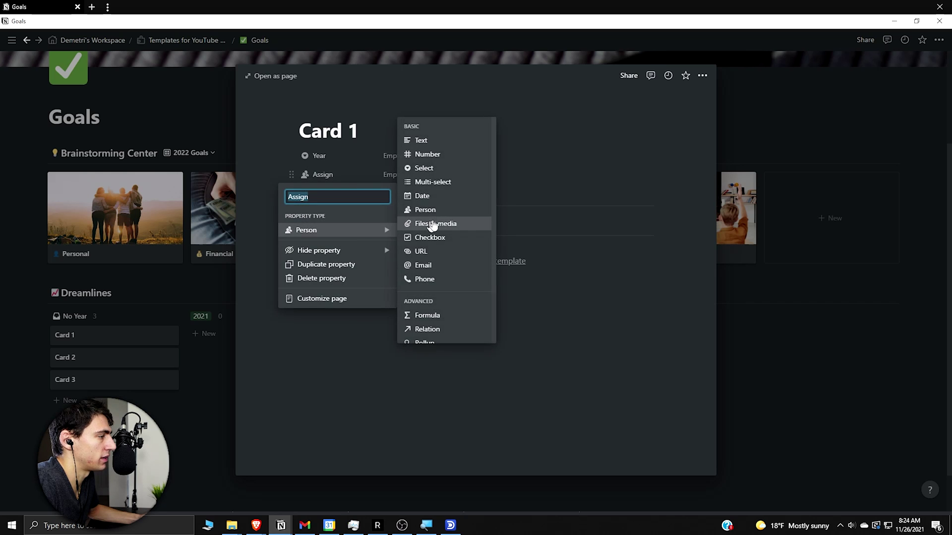
pyautogui.click(427, 168)
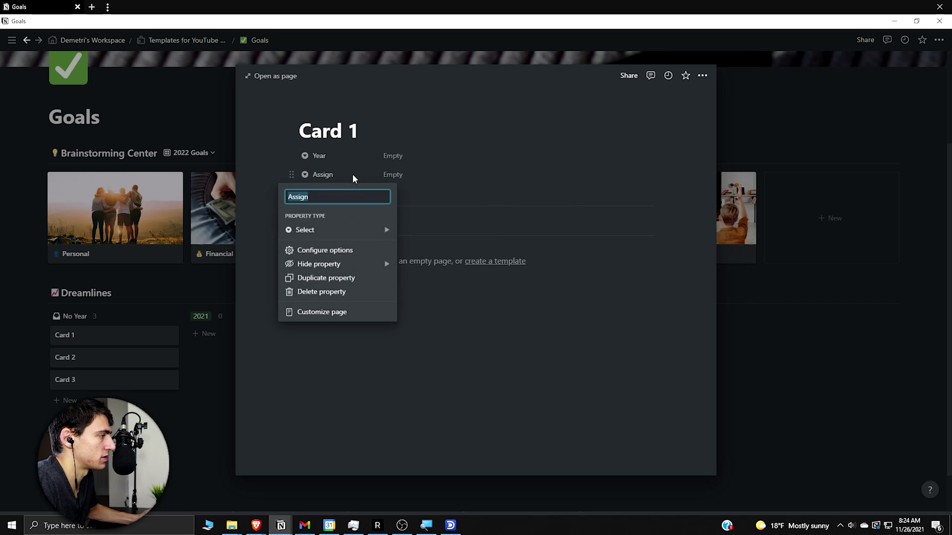
pyautogui.write('Month')
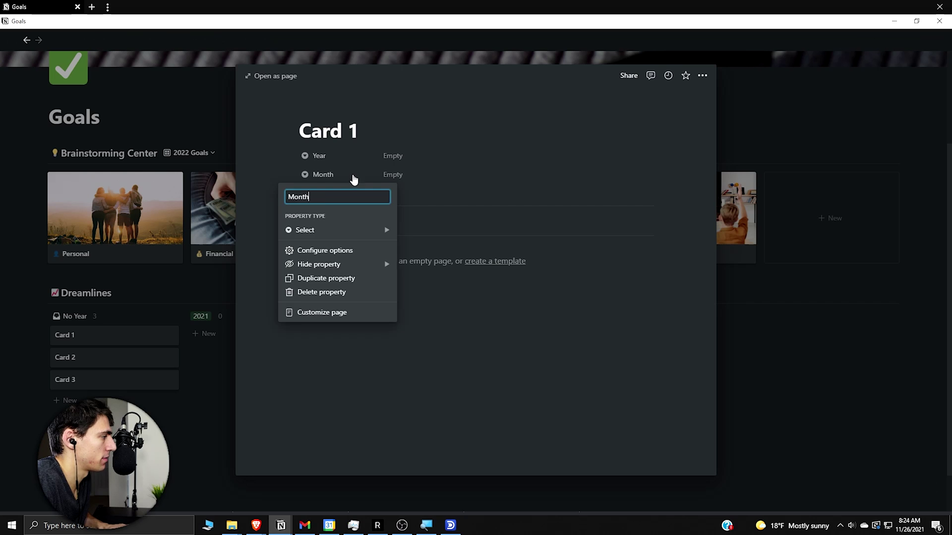
pyautogui.press('Return')
# Step: Create January and February month options and set Card 1's Month to January
pyautogui.click(404, 175)
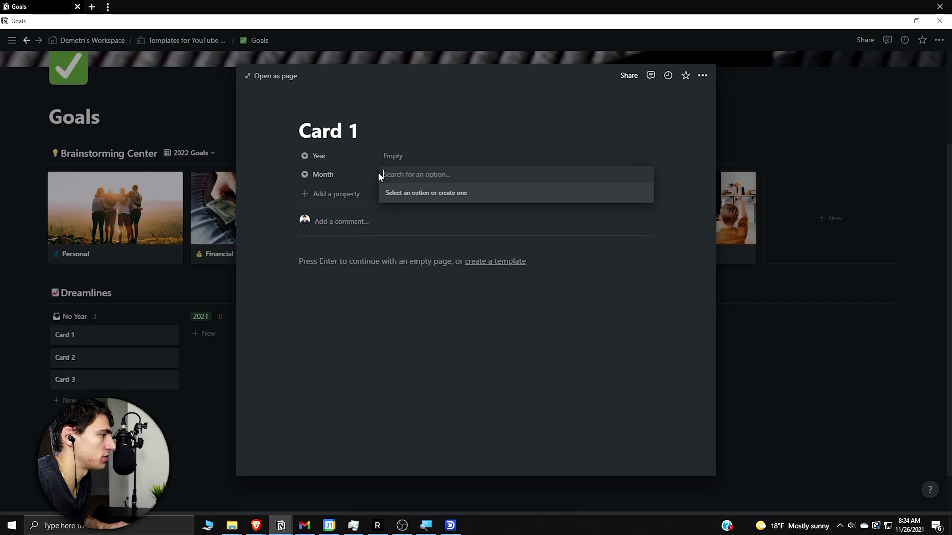
pyautogui.write('Jan')
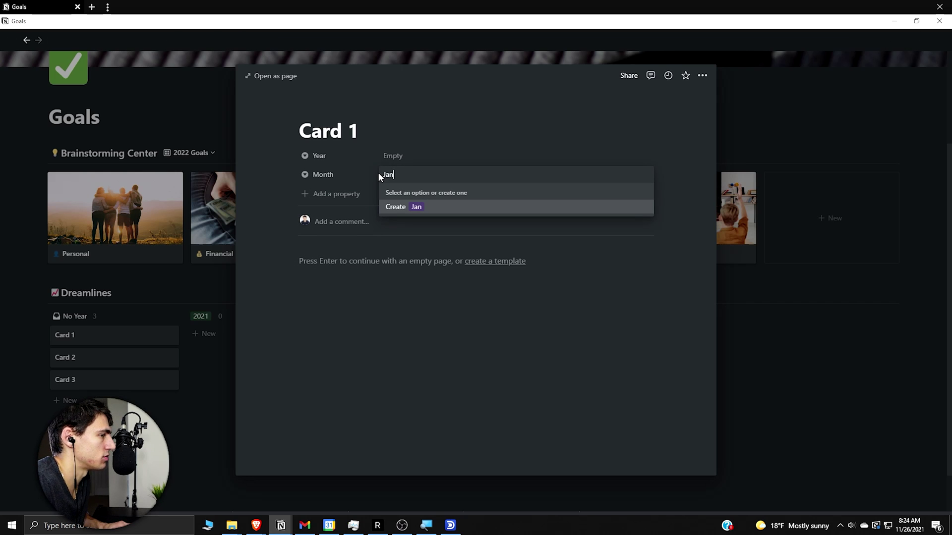
pyautogui.write('uary')
pyautogui.press('Return')
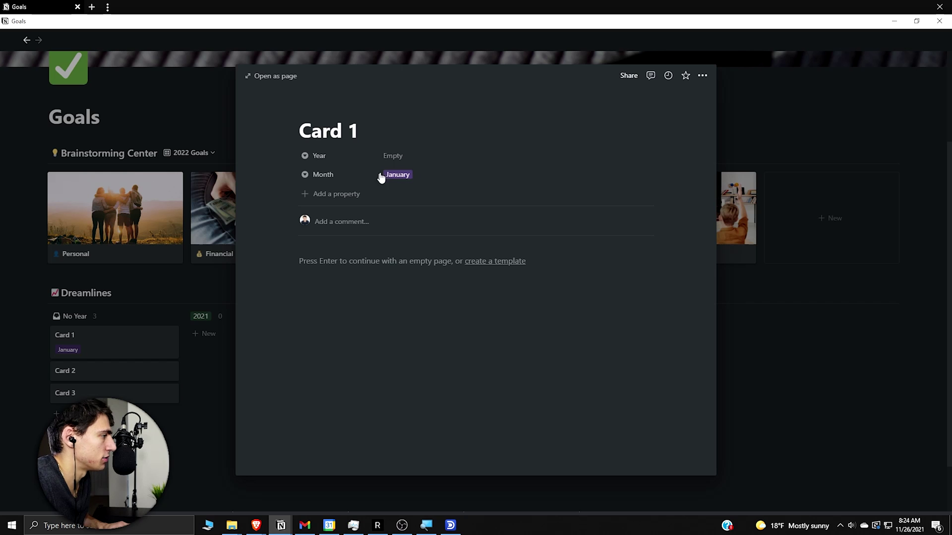
pyautogui.click(419, 178)
pyautogui.write('Februa')
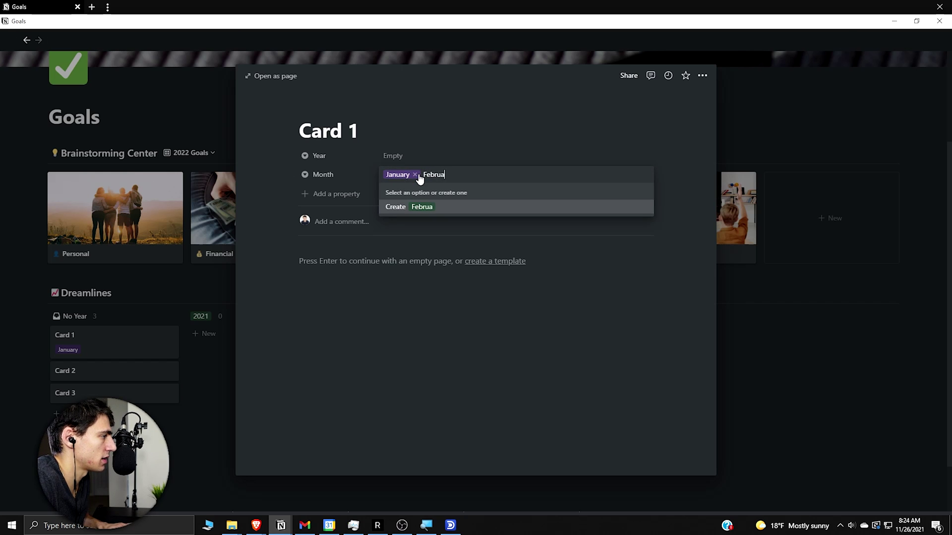
pyautogui.write('ry')
pyautogui.press('Return')
pyautogui.click(419, 177)
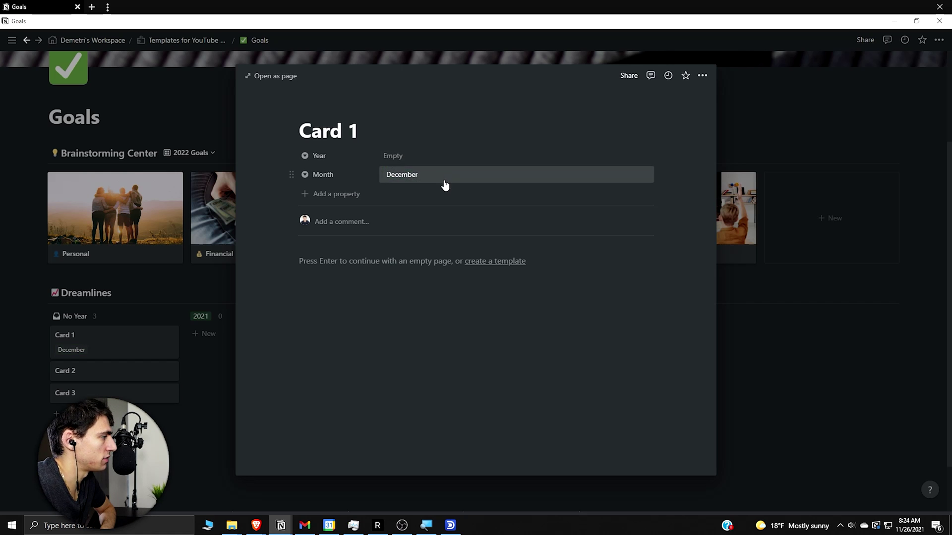
pyautogui.click(445, 184)
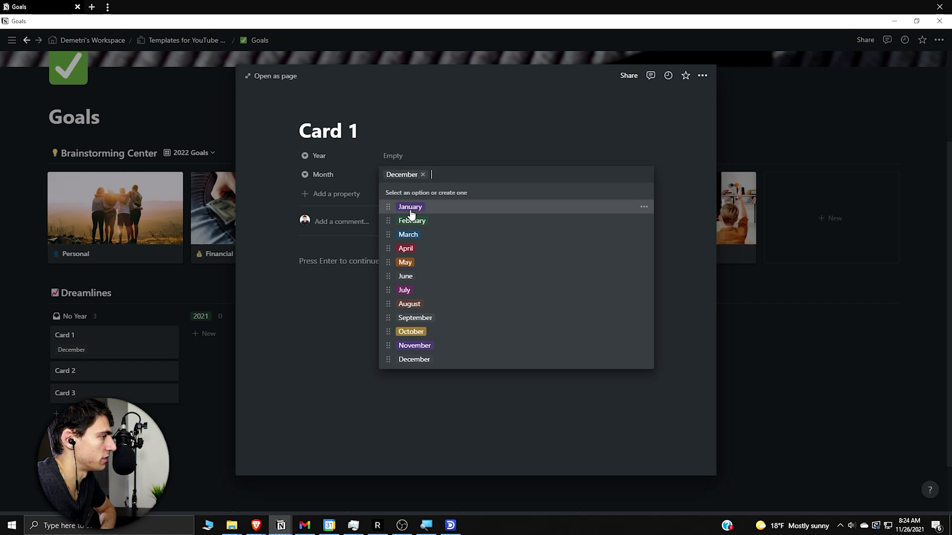
pyautogui.click(411, 213)
pyautogui.click(340, 194)
# Step: Make Card 1's new property a select named 'Life Bucket'
pyautogui.moveTo(363, 254)
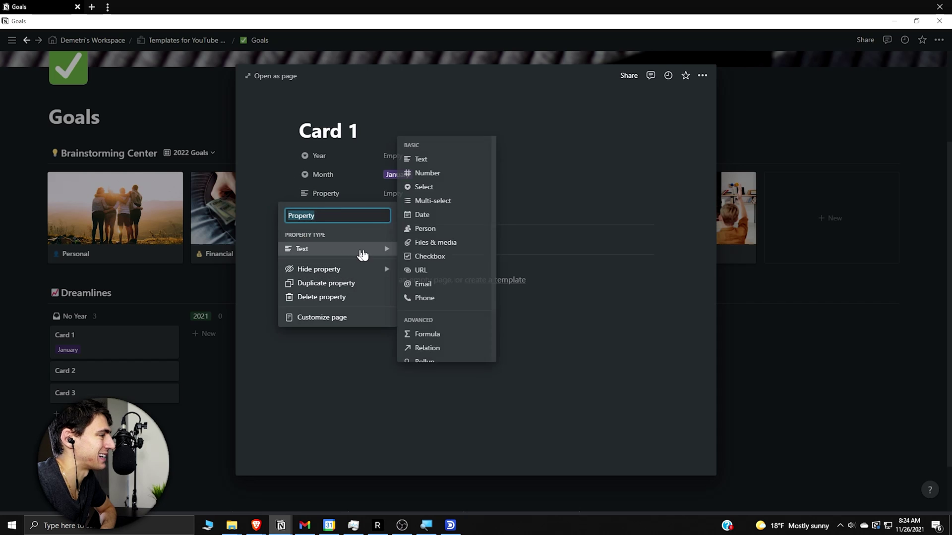
pyautogui.click(451, 191)
pyautogui.click(337, 195)
pyautogui.write('Life')
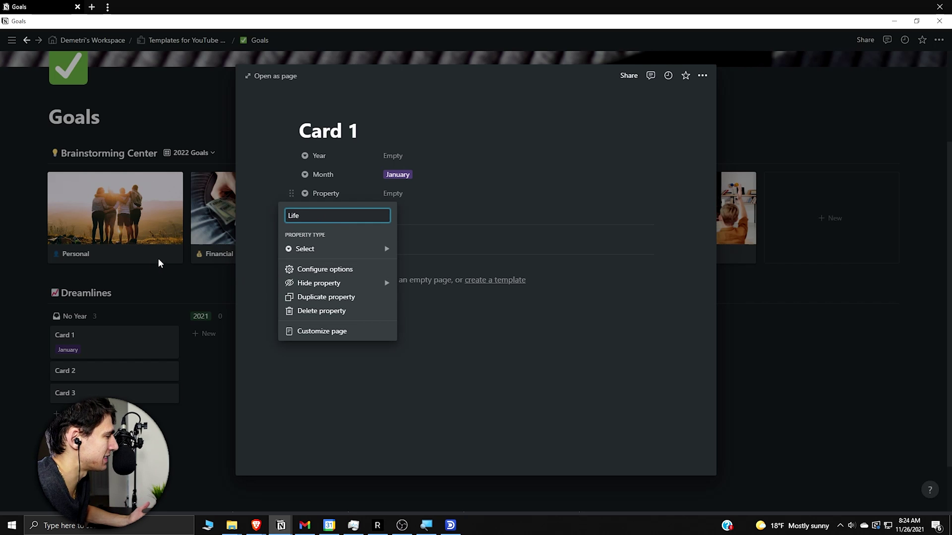
pyautogui.click(177, 251)
pyautogui.click(177, 252)
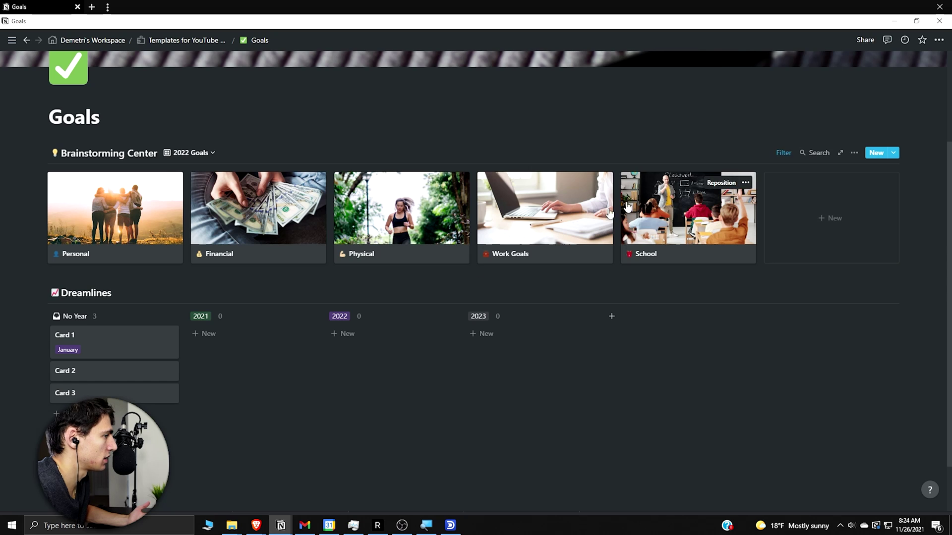
# Step: Create Life Bucket options Financial, Physical and Life, set Card 1 to Life, and close it
pyautogui.click(113, 342)
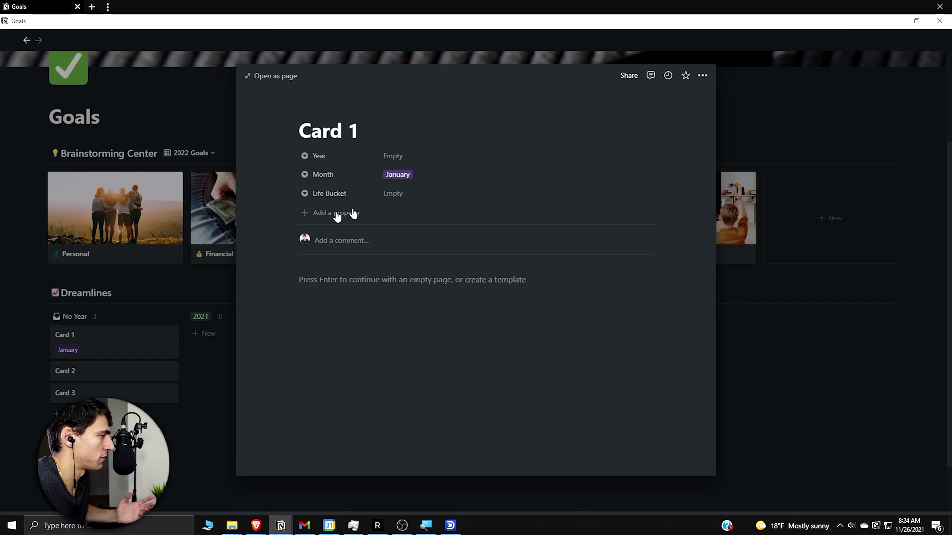
pyautogui.click(404, 193)
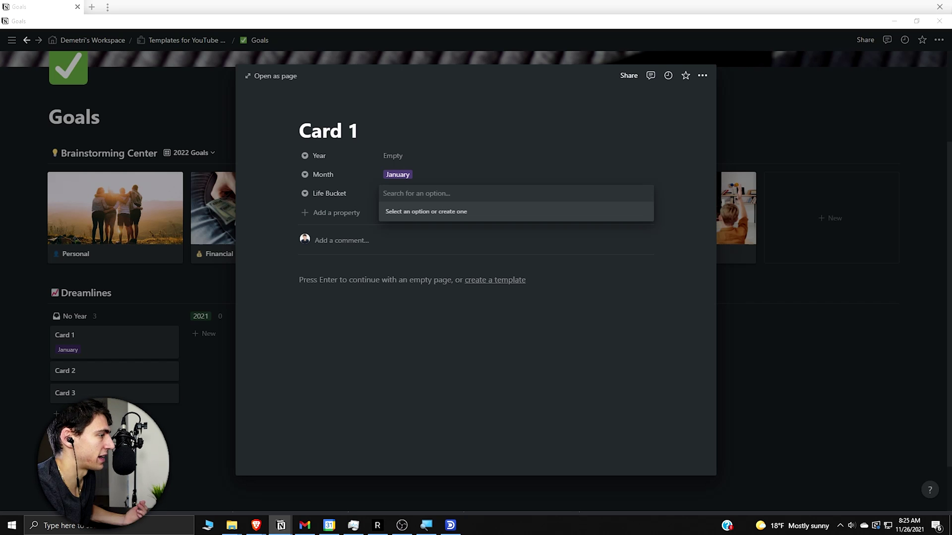
pyautogui.click(494, 191)
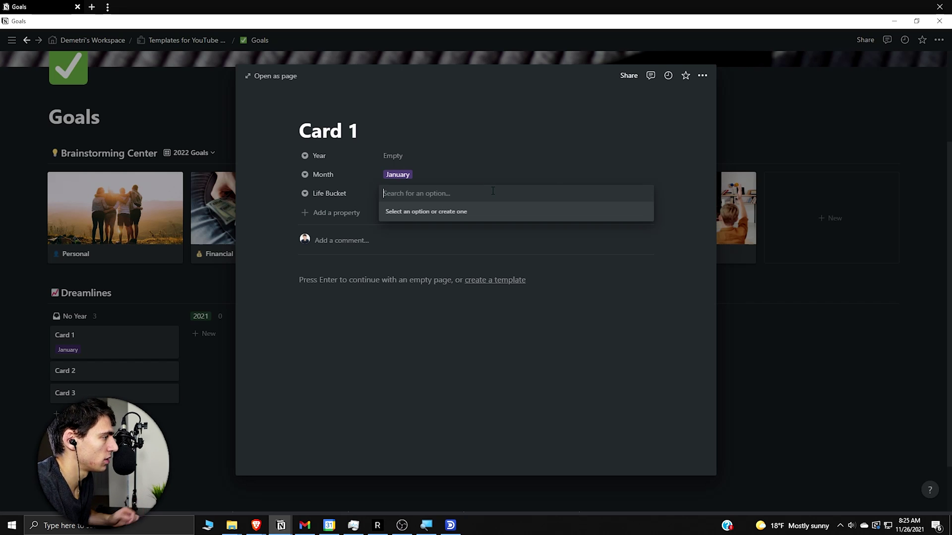
pyautogui.write('Fin')
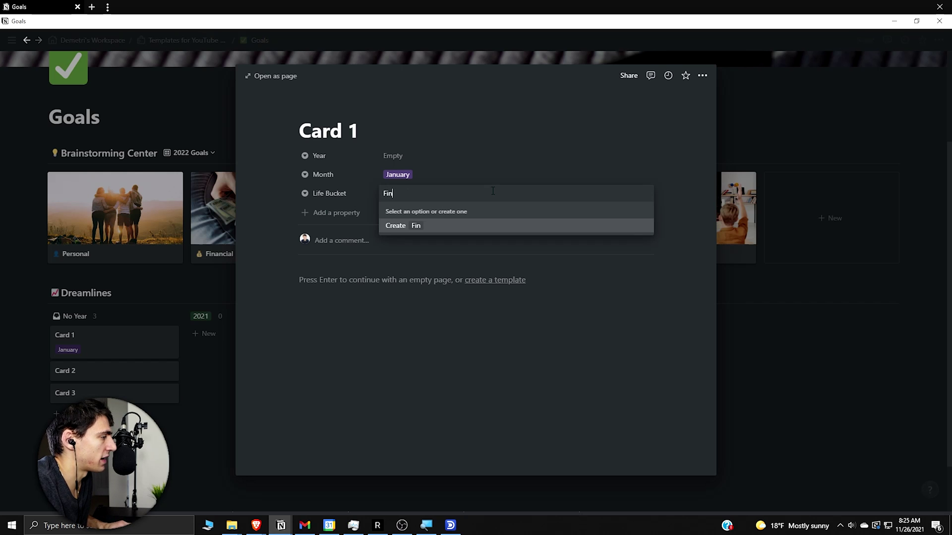
pyautogui.write('anc')
pyautogui.press('BackSpace')
pyautogui.press('Return')
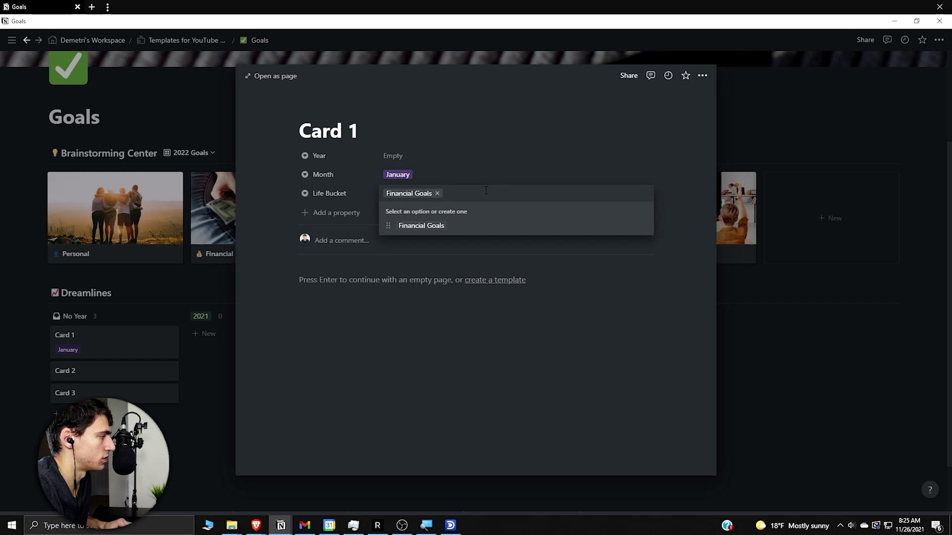
pyautogui.write('Physical')
pyautogui.press('Return')
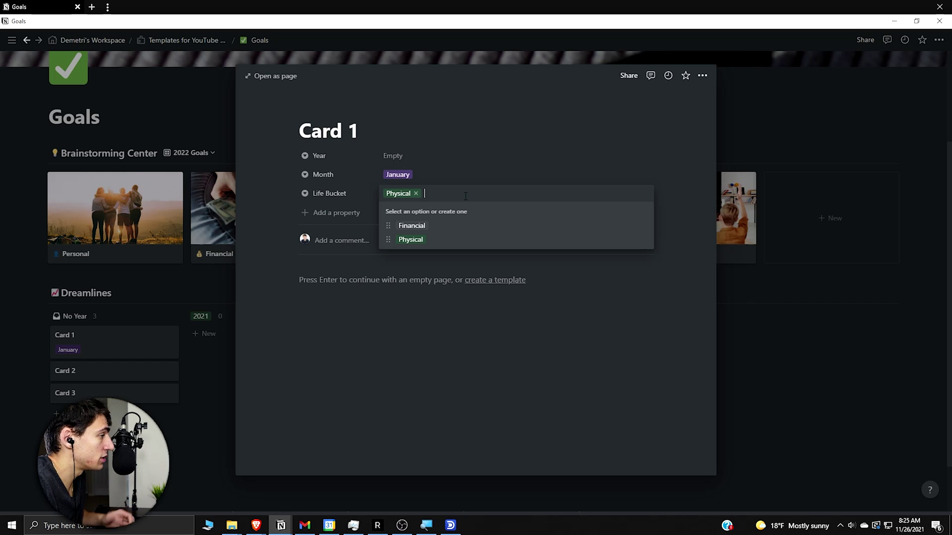
pyautogui.write('Life')
pyautogui.press('Return')
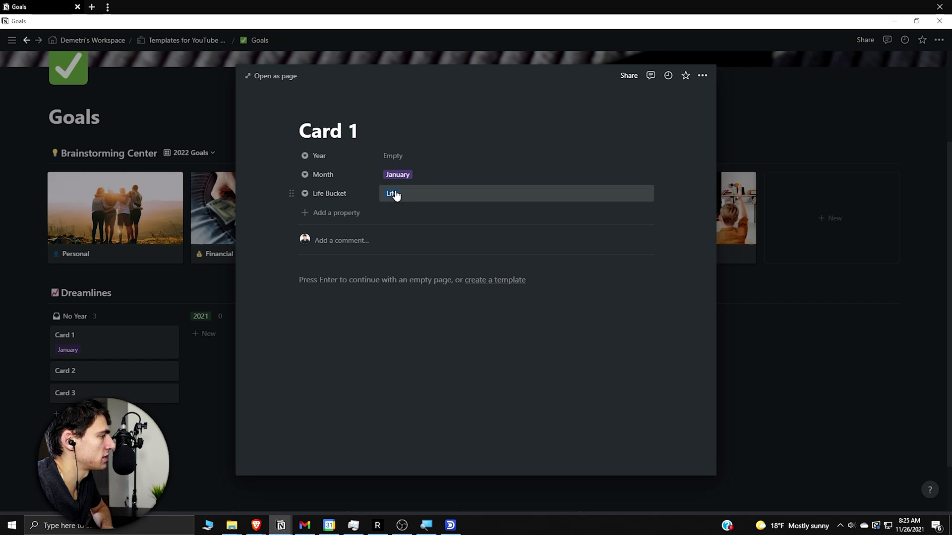
pyautogui.click(399, 161)
pyautogui.click(153, 296)
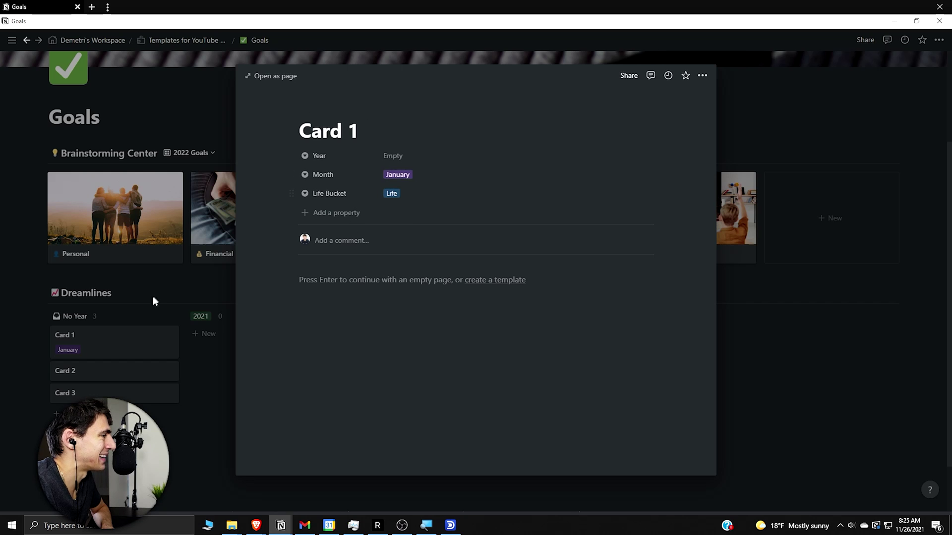
pyautogui.click(153, 296)
# Step: Set the Dreamlines board's Group by property to Month
pyautogui.click(853, 294)
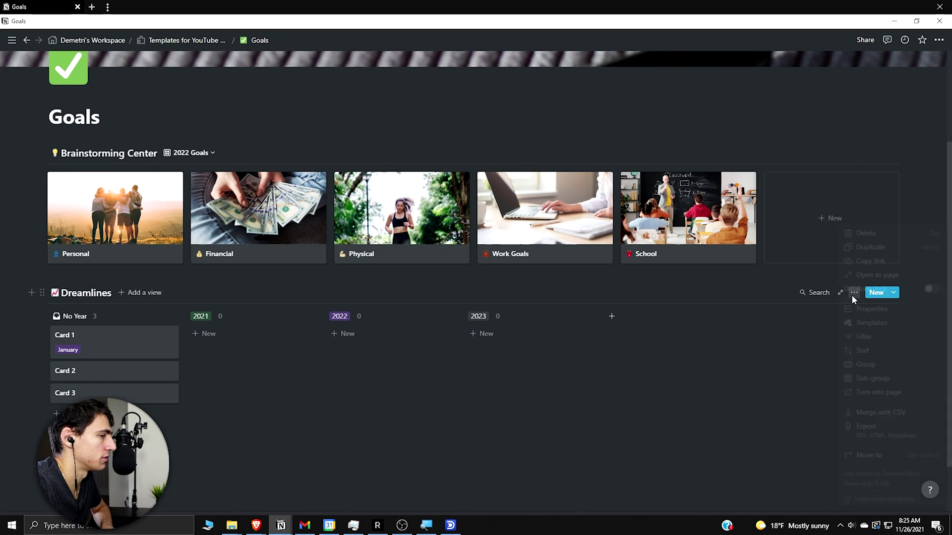
pyautogui.click(880, 364)
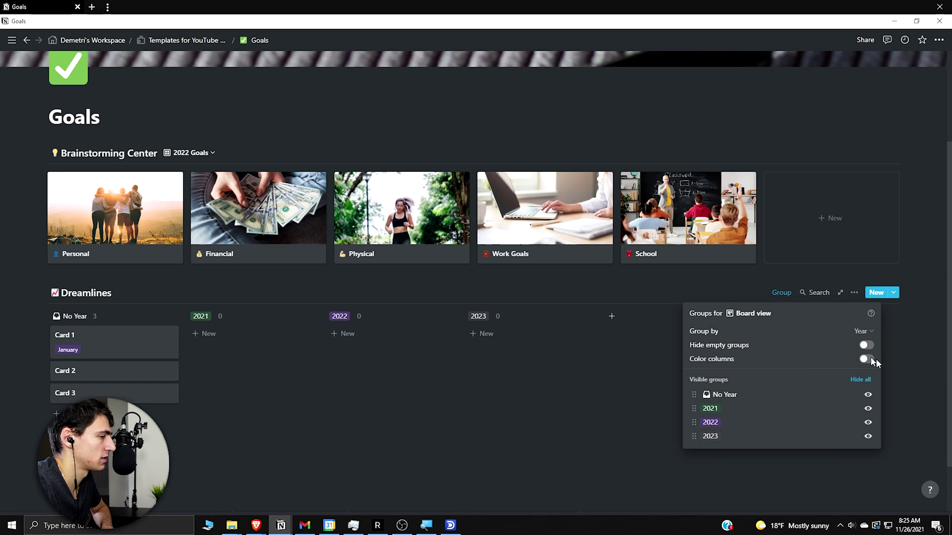
pyautogui.click(746, 332)
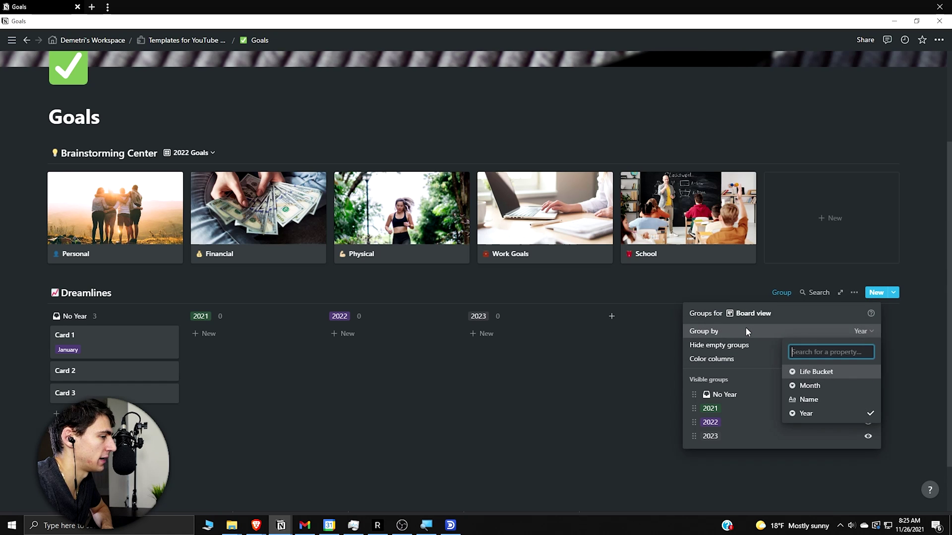
pyautogui.click(805, 388)
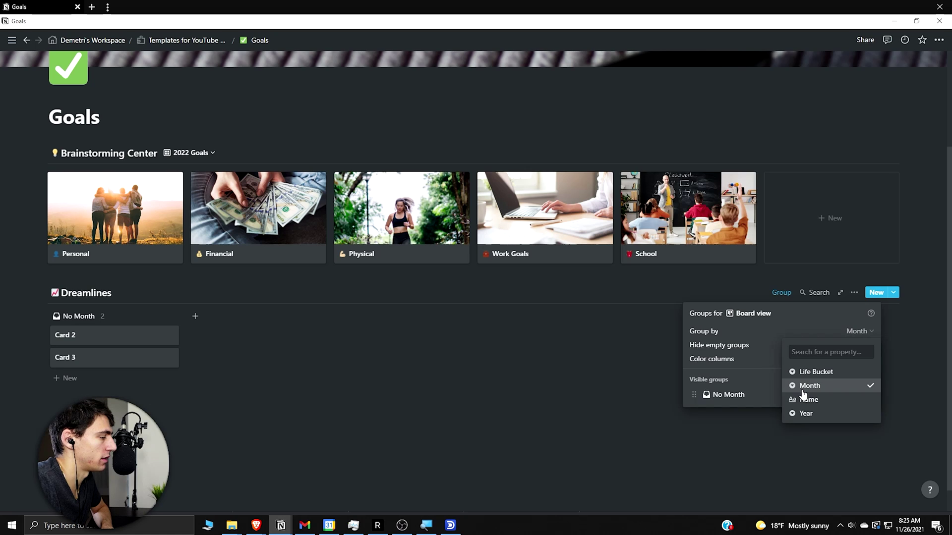
pyautogui.click(851, 318)
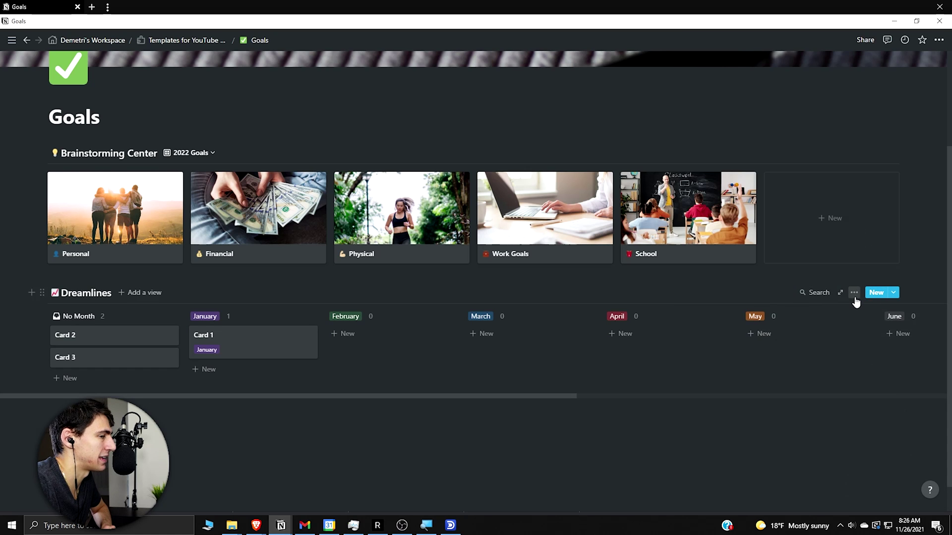
# Step: Set the Dreamlines board's sub-grouping to Life Bucket and scroll down to the rows
pyautogui.click(854, 293)
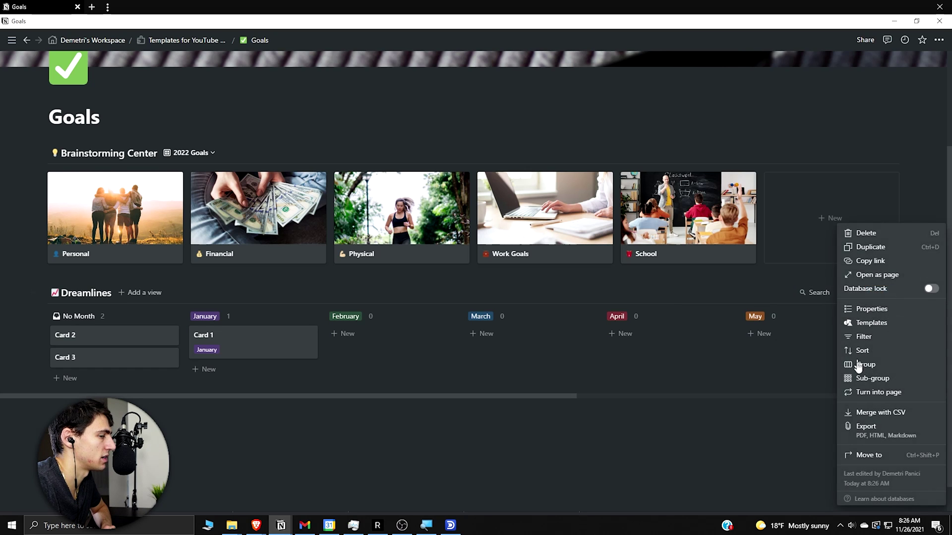
pyautogui.click(870, 376)
pyautogui.click(815, 332)
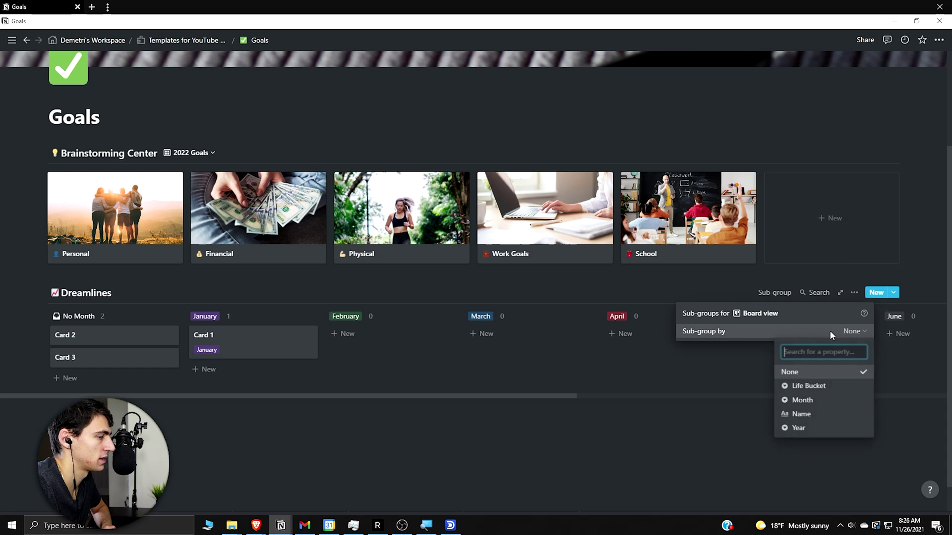
pyautogui.click(813, 386)
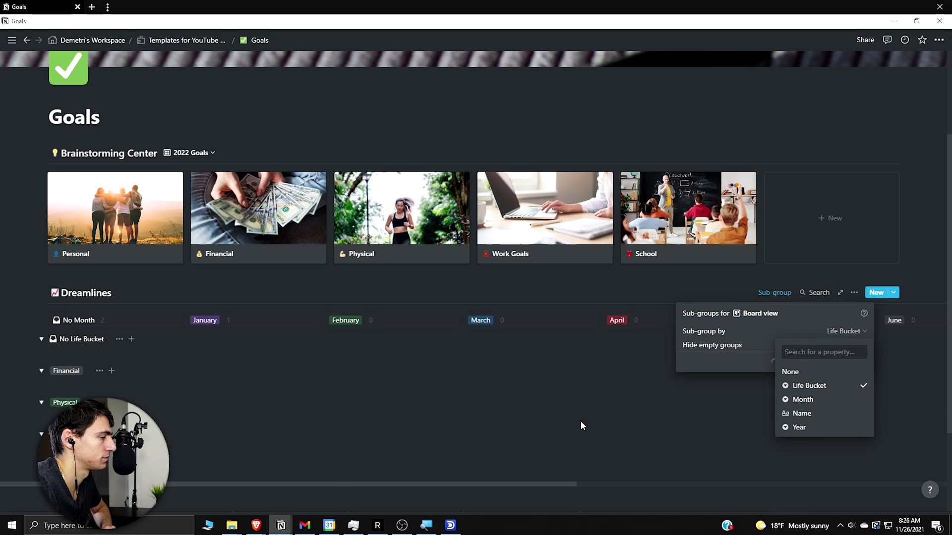
pyautogui.click(482, 342)
pyautogui.scroll(-3, 442, 380)
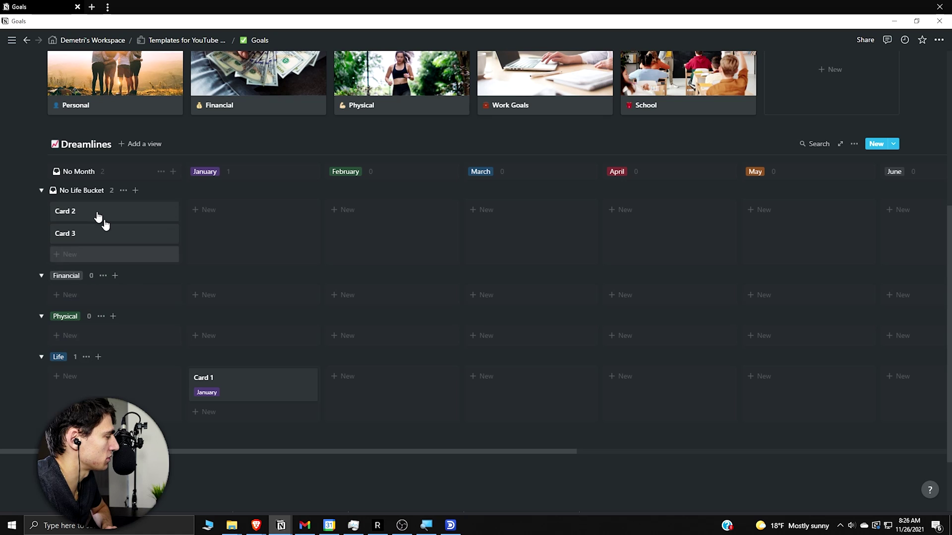
pyautogui.click(856, 145)
# Step: Move Card 2 into the Financial row of the Dreamlines board
pyautogui.click(872, 303)
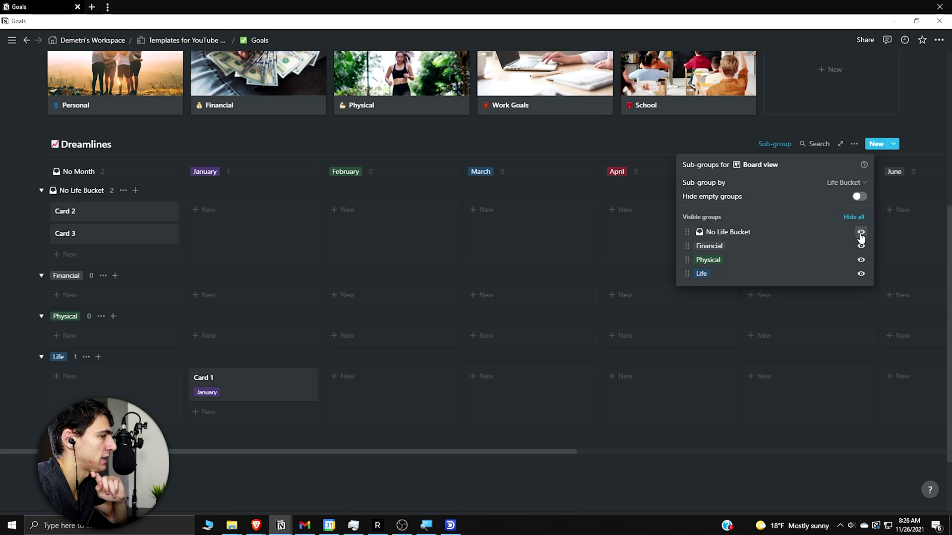
pyautogui.rightClick(147, 211)
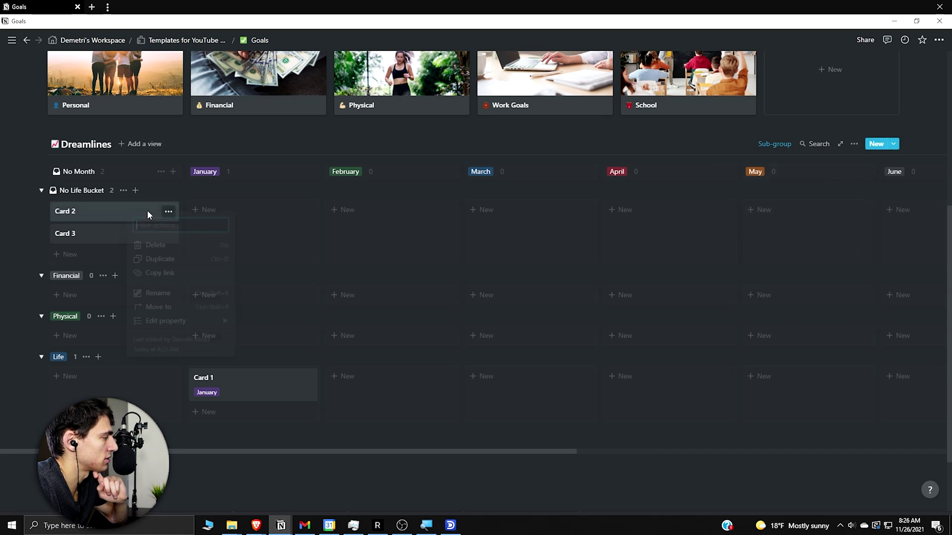
pyautogui.click(121, 209)
pyautogui.moveTo(121, 210); pyautogui.dragTo(121, 341)
# Step: Hide the empty No Life Bucket row in the board's sub-group settings
pyautogui.click(853, 144)
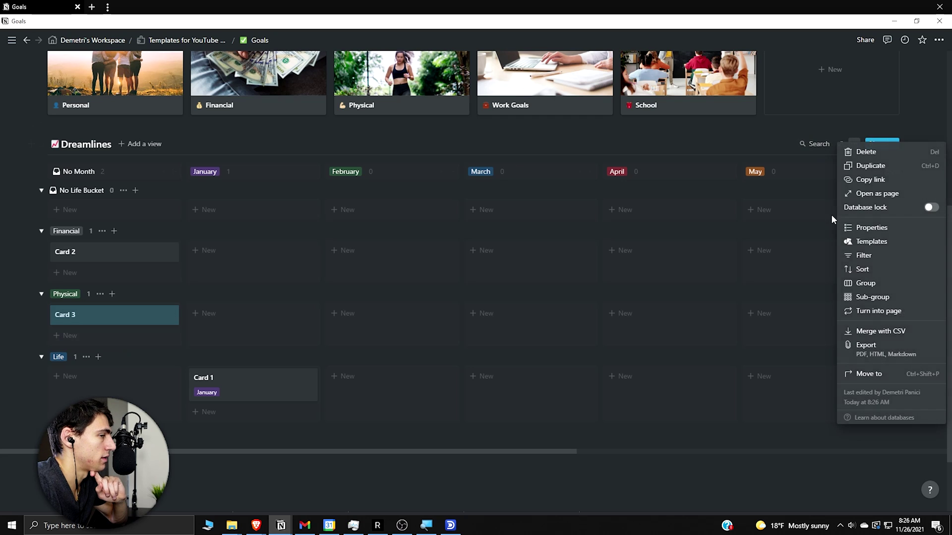
pyautogui.click(884, 299)
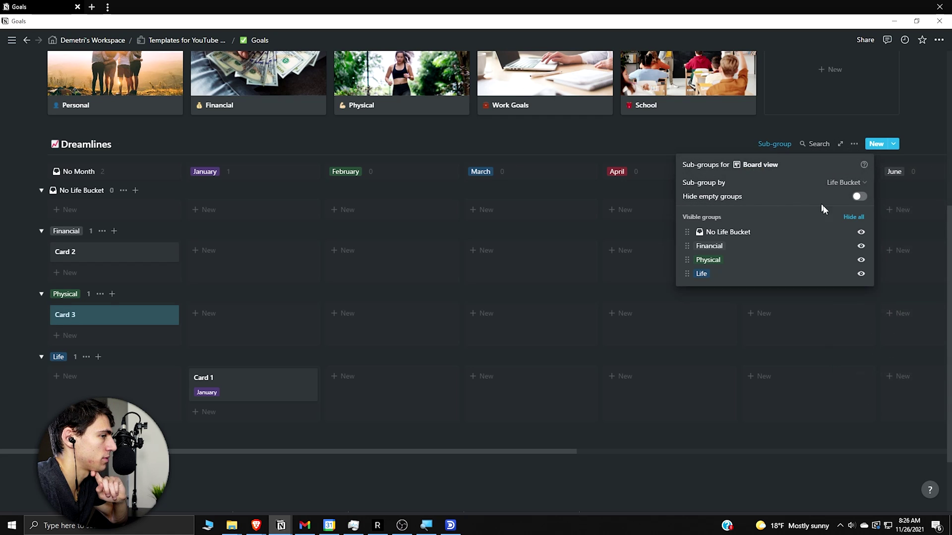
pyautogui.click(862, 233)
pyautogui.click(694, 146)
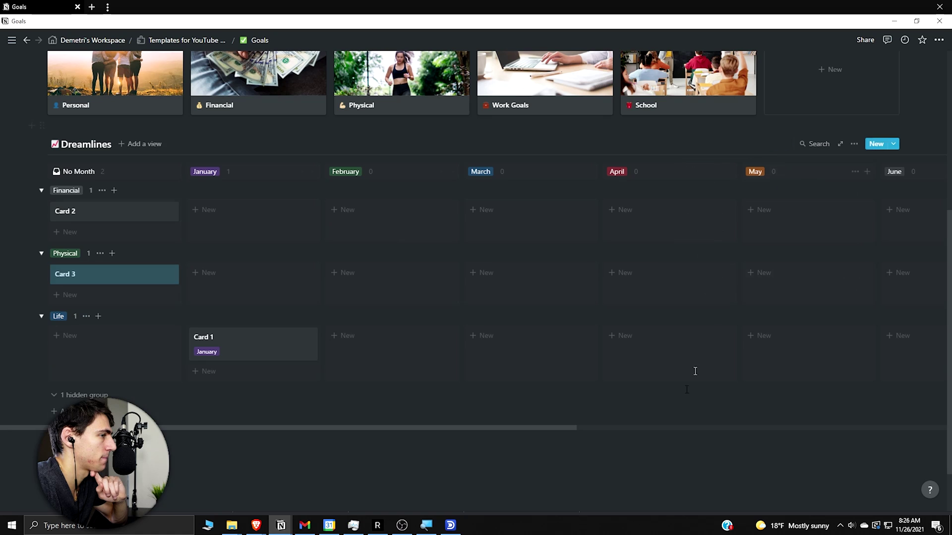
pyautogui.hscroll(10, 529, 427)
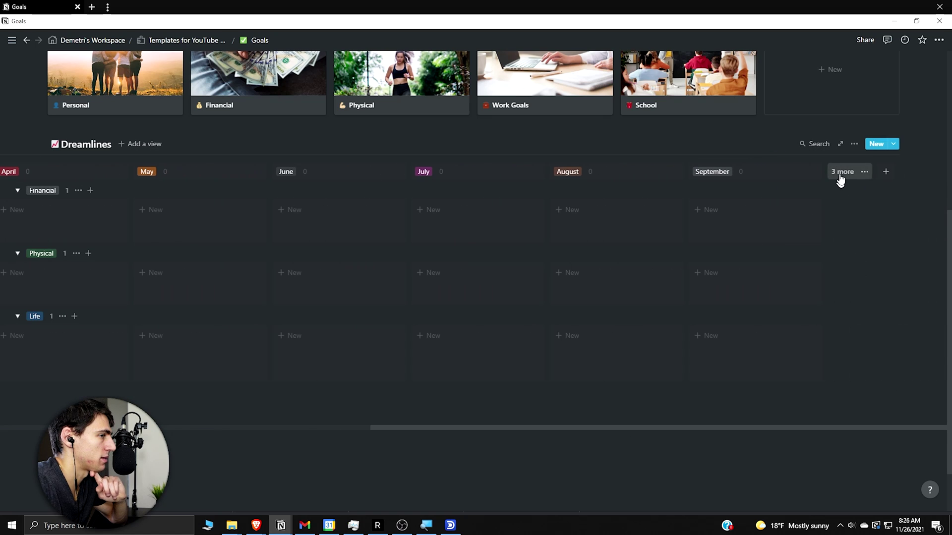
pyautogui.hscroll(8, 774, 432)
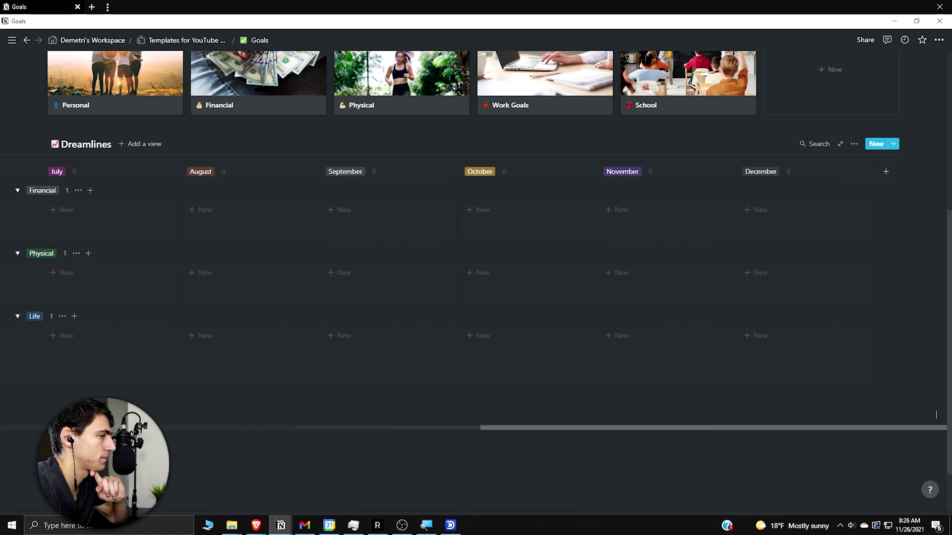
pyautogui.hscroll(-18, 742, 432)
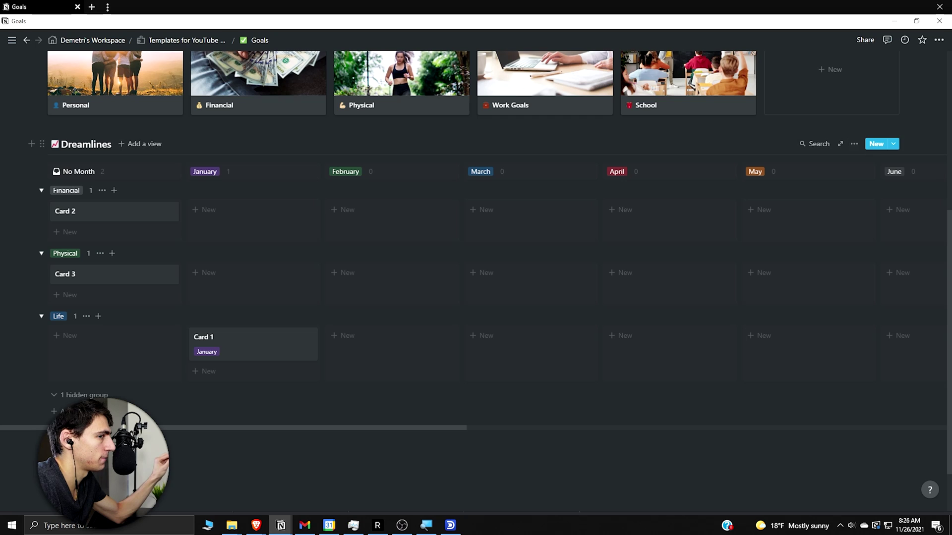
pyautogui.hscroll(10, 885, 109)
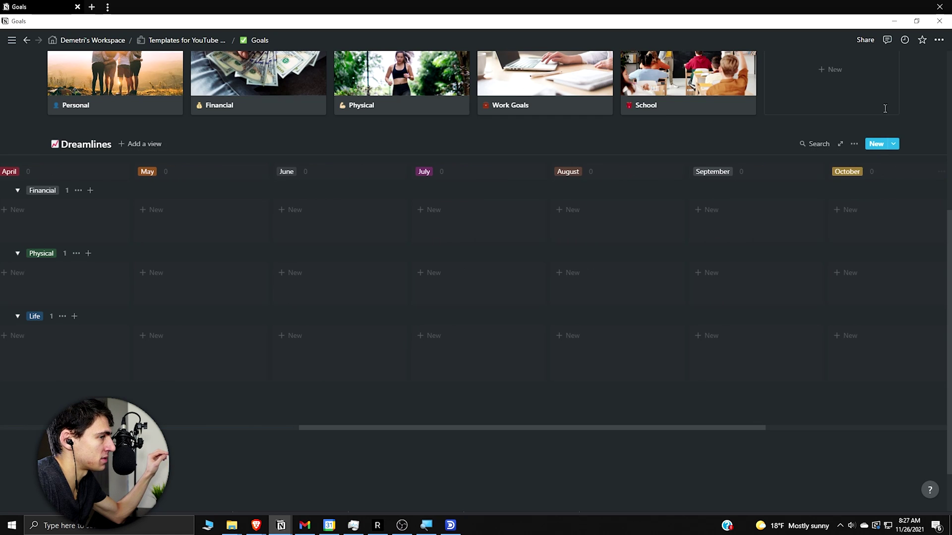
# Step: Add a Year filter set to 2022 on the Dreamlines board
pyautogui.click(853, 143)
pyautogui.click(872, 253)
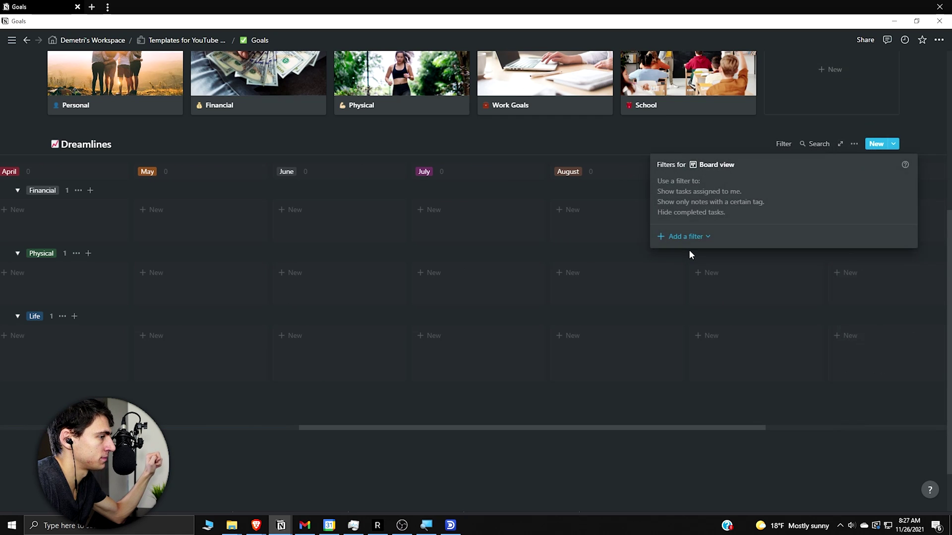
pyautogui.click(689, 237)
pyautogui.click(689, 254)
pyautogui.click(714, 189)
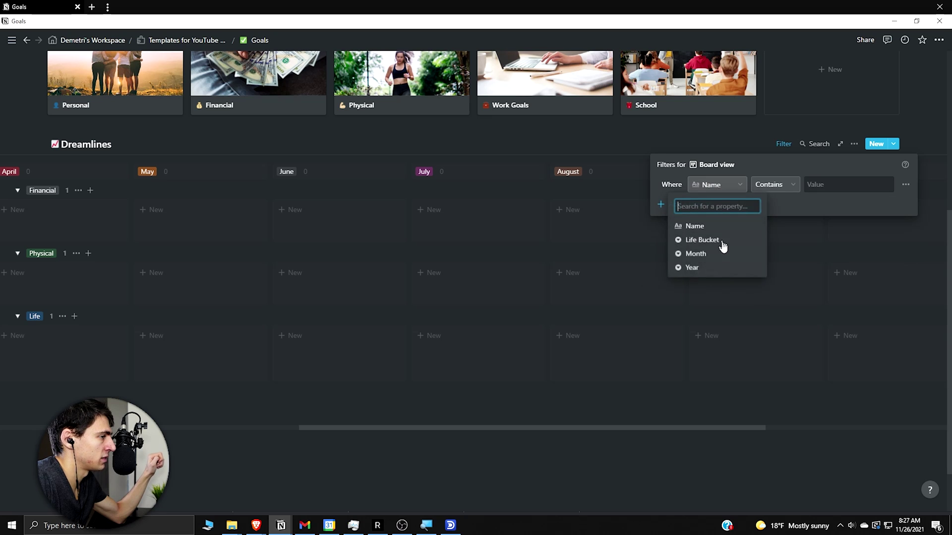
pyautogui.click(706, 268)
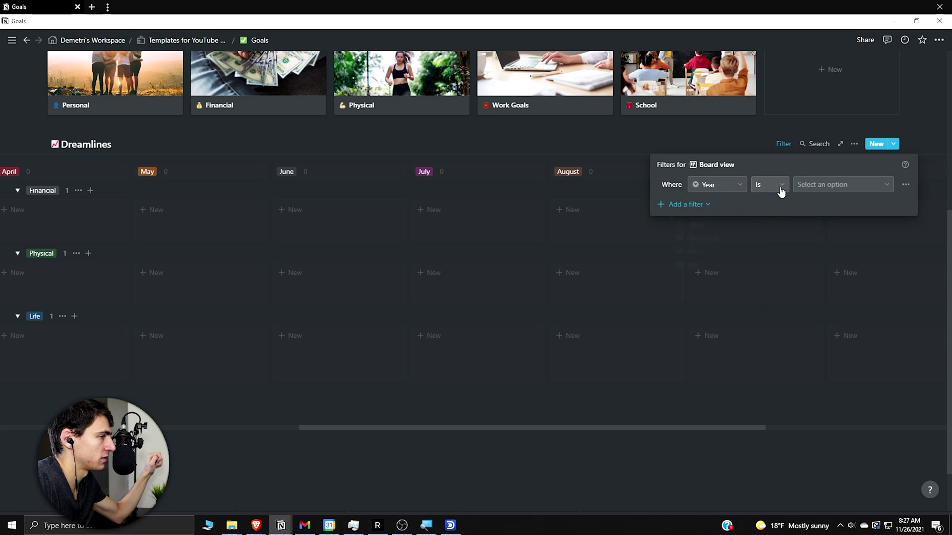
pyautogui.click(808, 184)
pyautogui.click(816, 253)
pyautogui.click(176, 190)
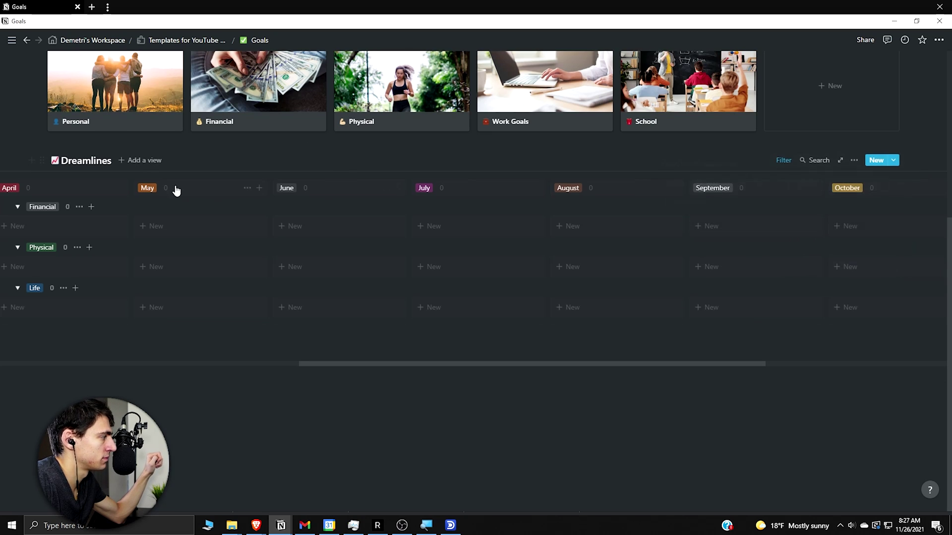
# Step: Add a board view, duplicate Board view, and delete the extra view
pyautogui.click(142, 161)
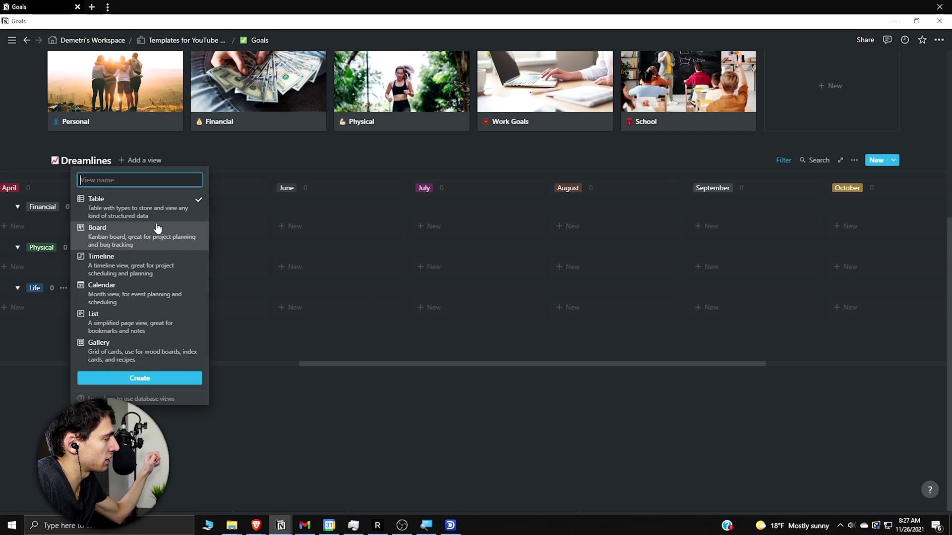
pyautogui.click(158, 228)
pyautogui.click(176, 378)
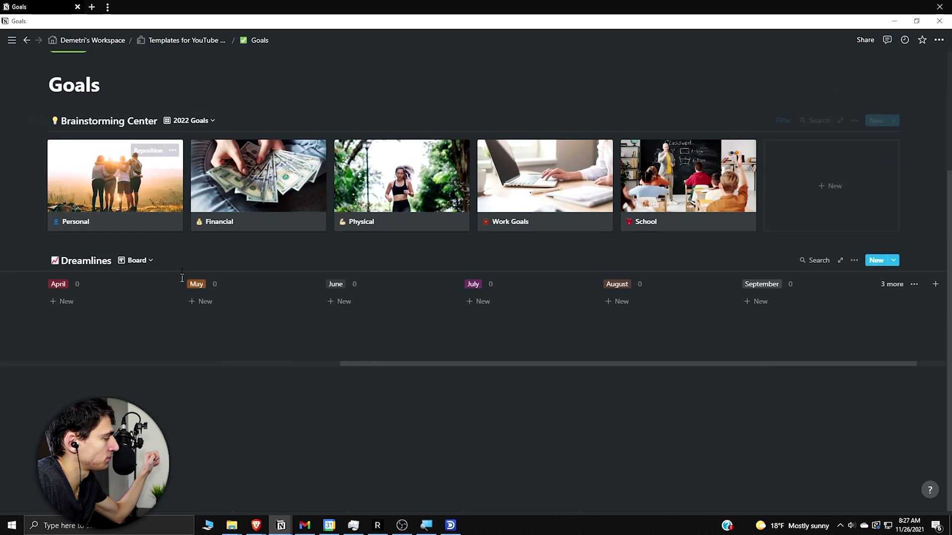
pyautogui.click(141, 260)
pyautogui.click(209, 297)
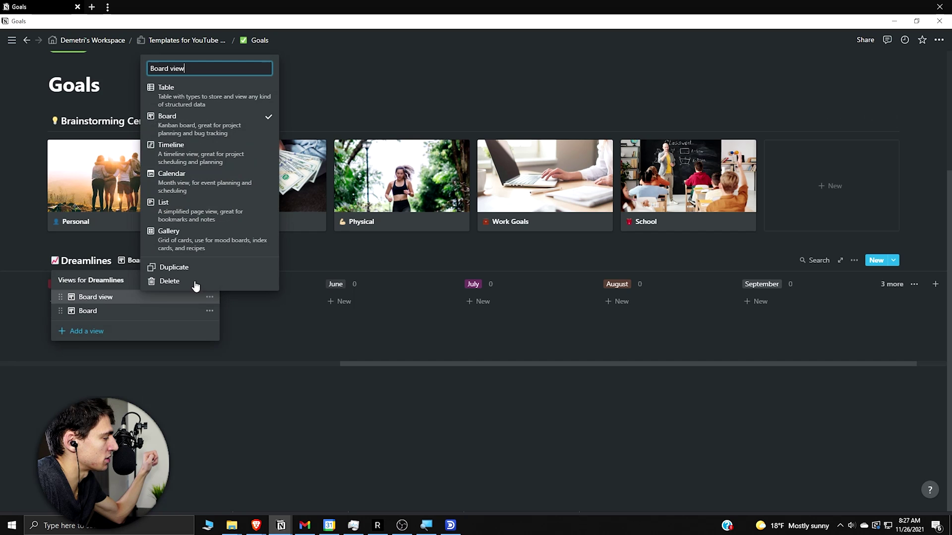
pyautogui.click(186, 268)
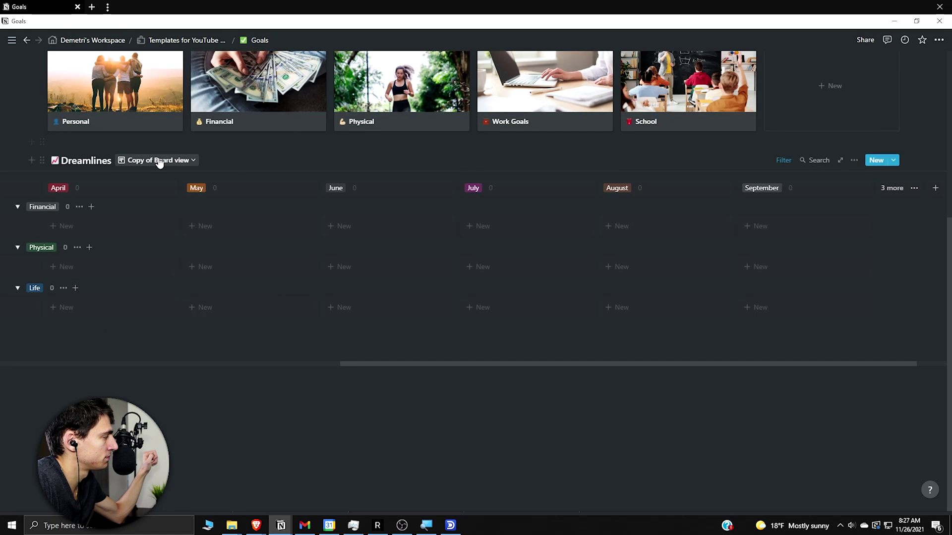
pyautogui.click(159, 161)
pyautogui.click(231, 225)
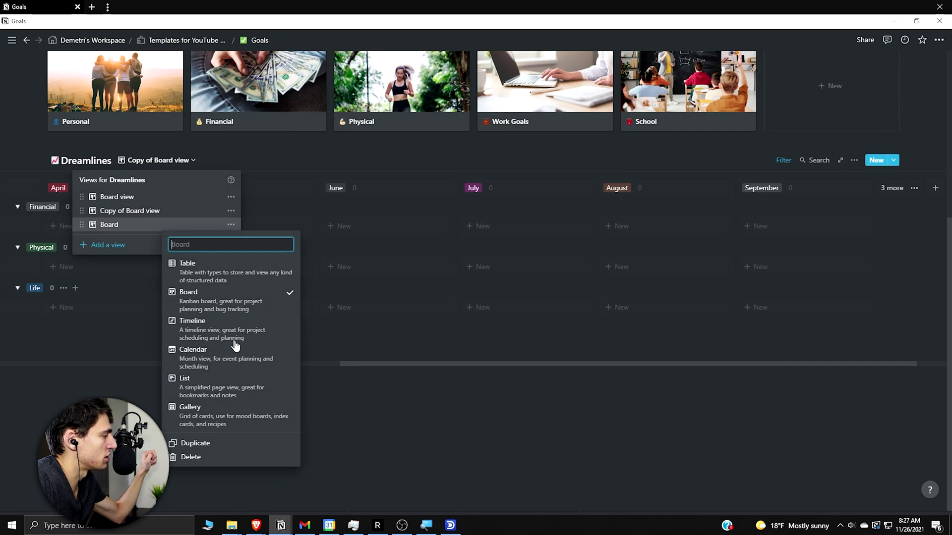
pyautogui.click(253, 463)
pyautogui.click(457, 280)
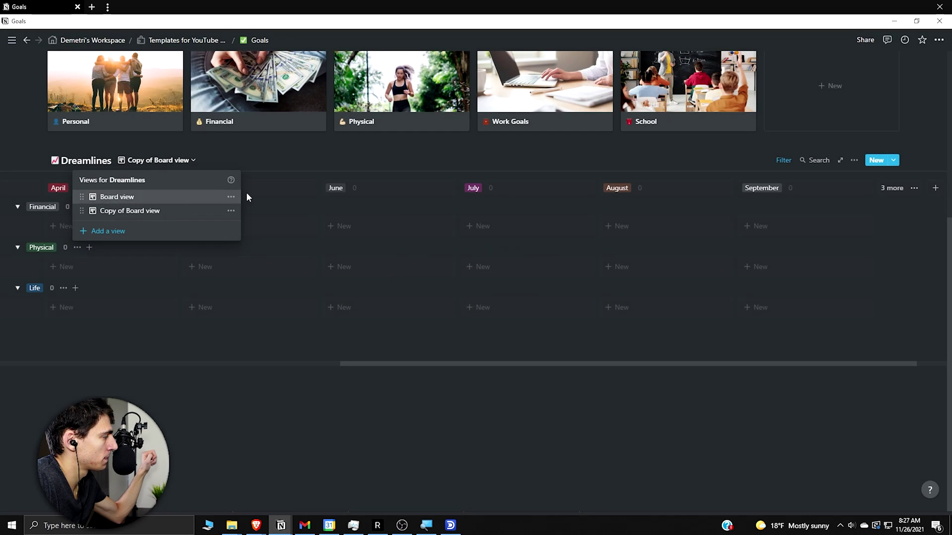
# Step: Rename Board view to '2022 Dreamlines' and check its Year filter
pyautogui.click(231, 198)
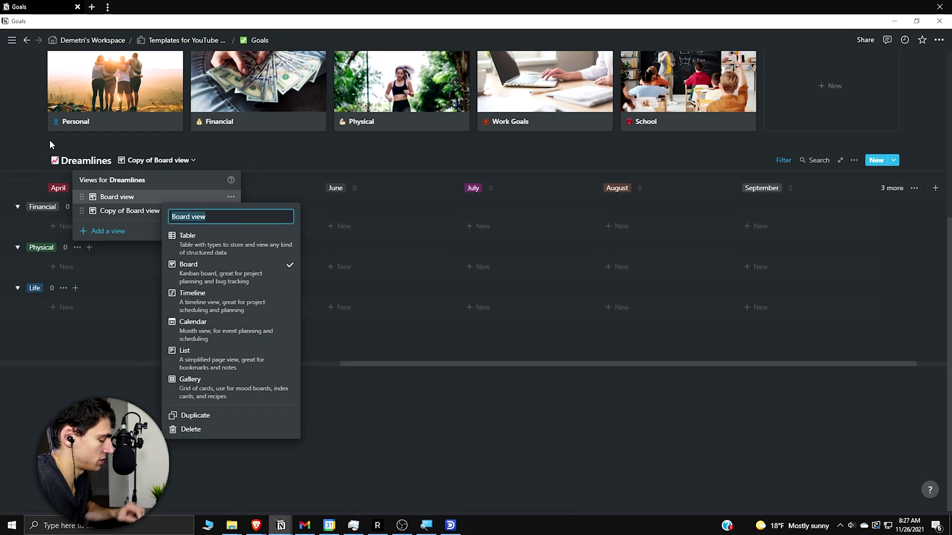
pyautogui.write('2022 Dreamli')
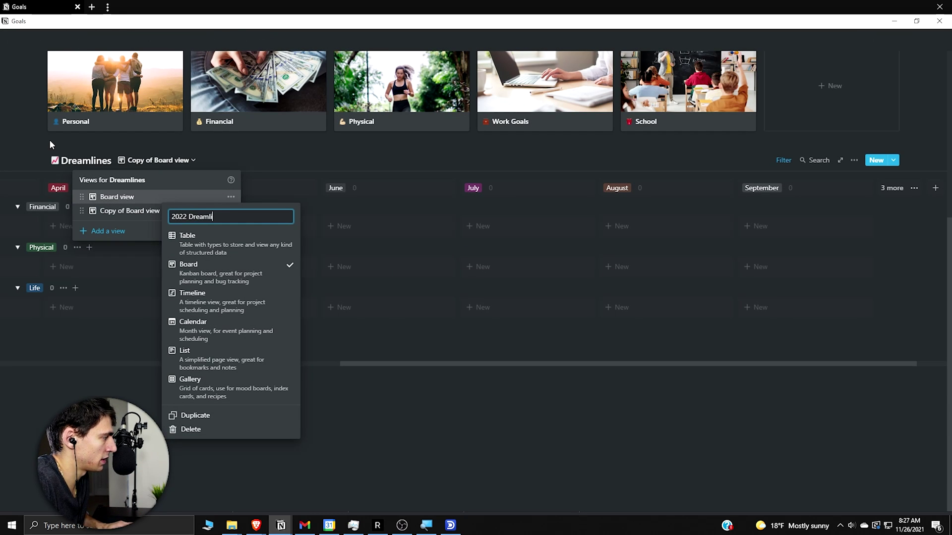
pyautogui.write('nes')
pyautogui.click(49, 139)
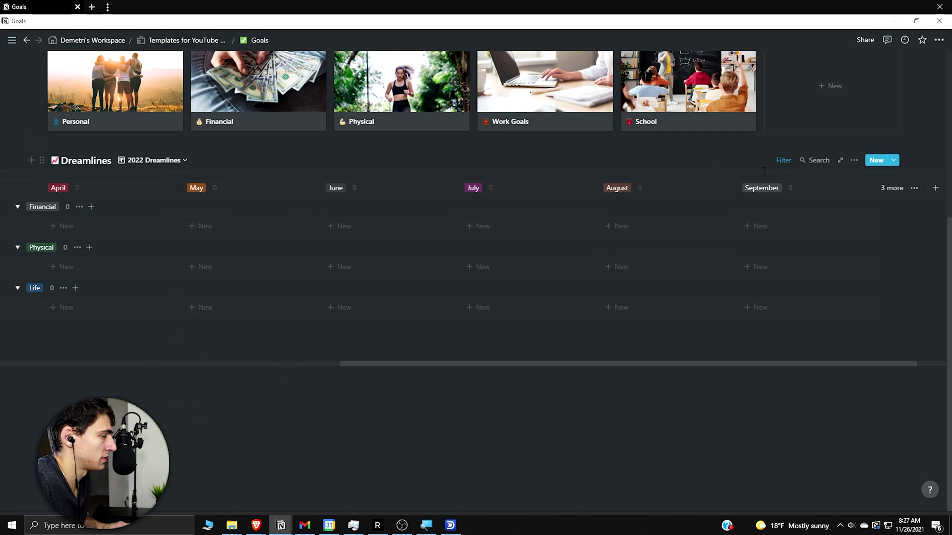
pyautogui.click(783, 161)
pyautogui.click(286, 170)
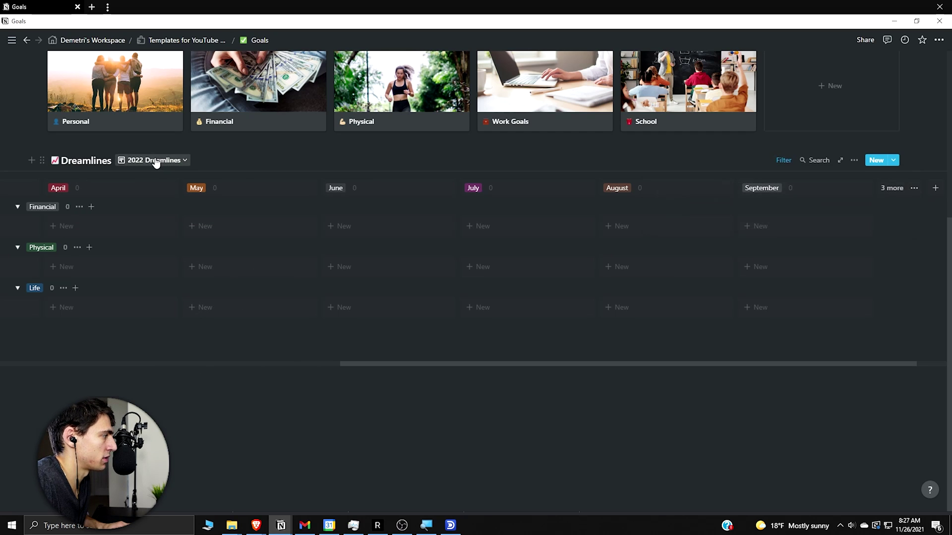
# Step: Rename the Copy of Board view to '2023 Dreamlines'
pyautogui.click(153, 160)
pyautogui.click(141, 211)
pyautogui.click(193, 161)
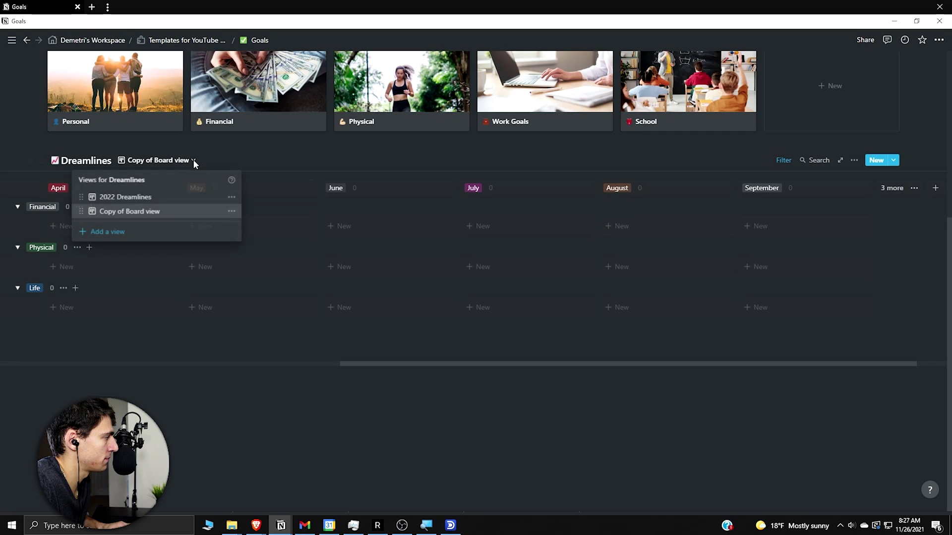
pyautogui.click(231, 210)
pyautogui.press('BackSpace')
pyautogui.press('BackSpace')
pyautogui.press('BackSpace')
pyautogui.press('BackSpace')
pyautogui.press('BackSpace')
pyautogui.press('BackSpace')
pyautogui.press('BackSpace')
pyautogui.press('BackSpace')
pyautogui.press('BackSpace')
pyautogui.press('BackSpace')
pyautogui.press('BackSpace')
pyautogui.press('BackSpace')
pyautogui.press('BackSpace')
pyautogui.press('BackSpace')
pyautogui.press('BackSpace')
pyautogui.press('BackSpace')
pyautogui.press('BackSpace')
pyautogui.press('BackSpace')
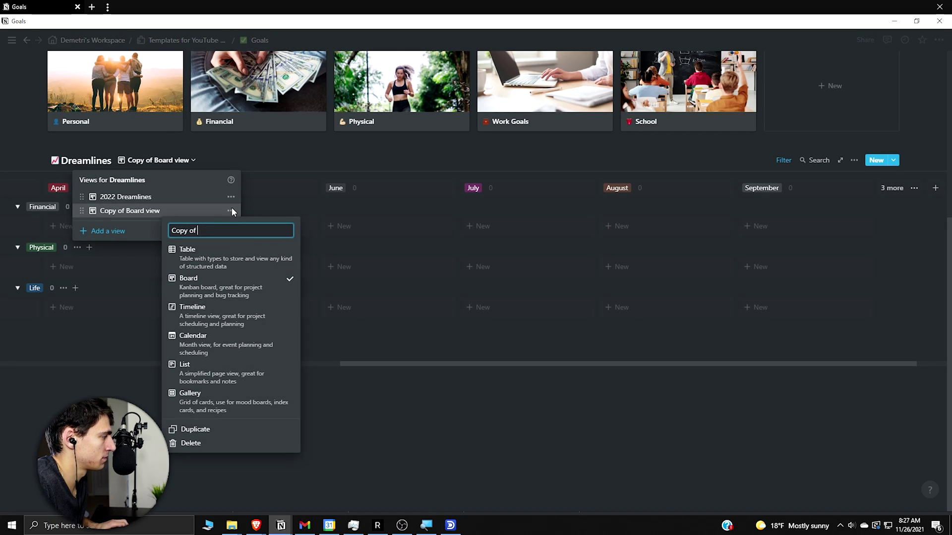
pyautogui.write('2023 Dreamlines')
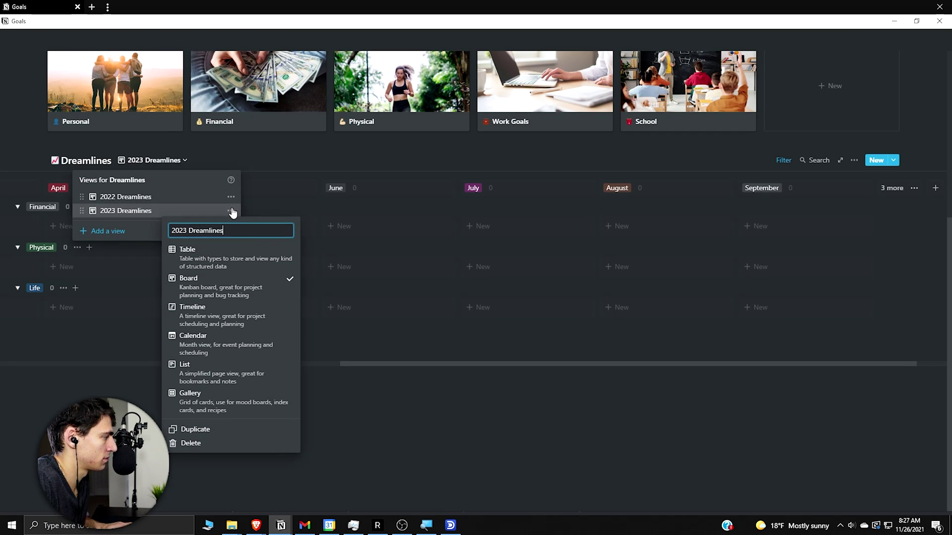
pyautogui.press('Escape')
pyautogui.press('Escape')
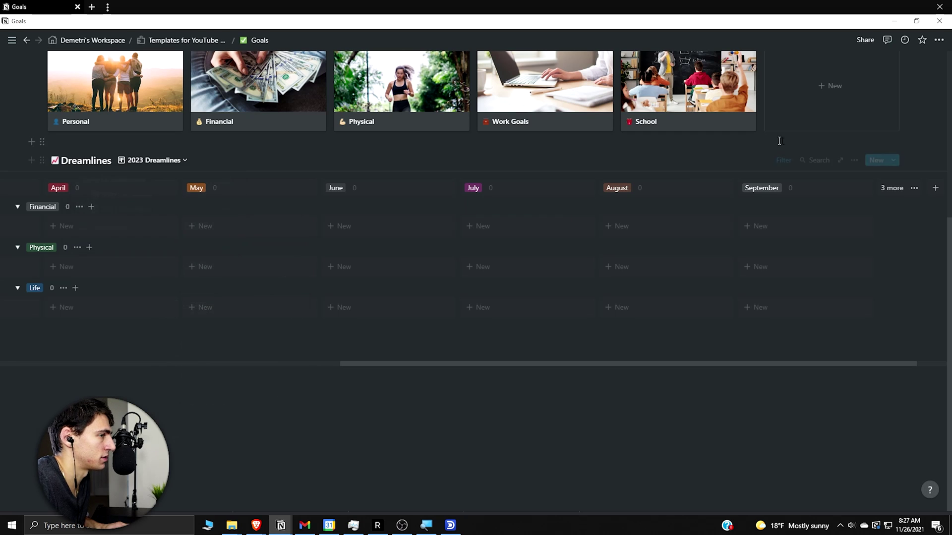
# Step: Change the 2023 Dreamlines filter to Year 2023, then return to 2022 Dreamlines
pyautogui.click(784, 160)
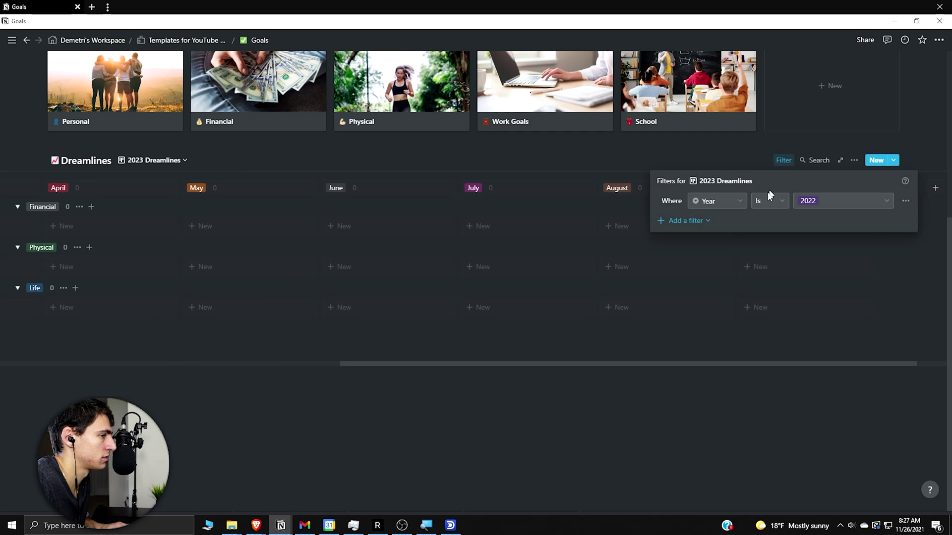
pyautogui.click(851, 200)
pyautogui.click(826, 283)
pyautogui.click(482, 212)
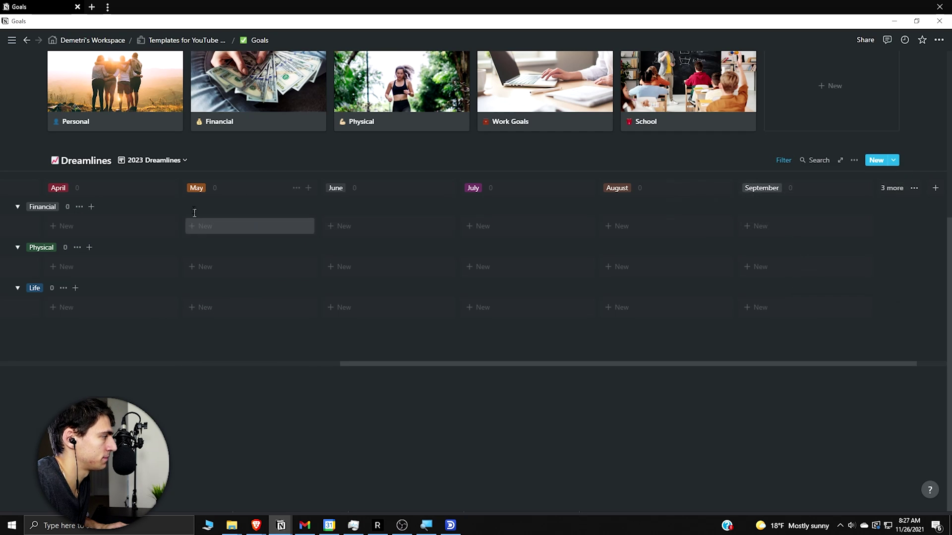
pyautogui.click(153, 161)
pyautogui.click(131, 199)
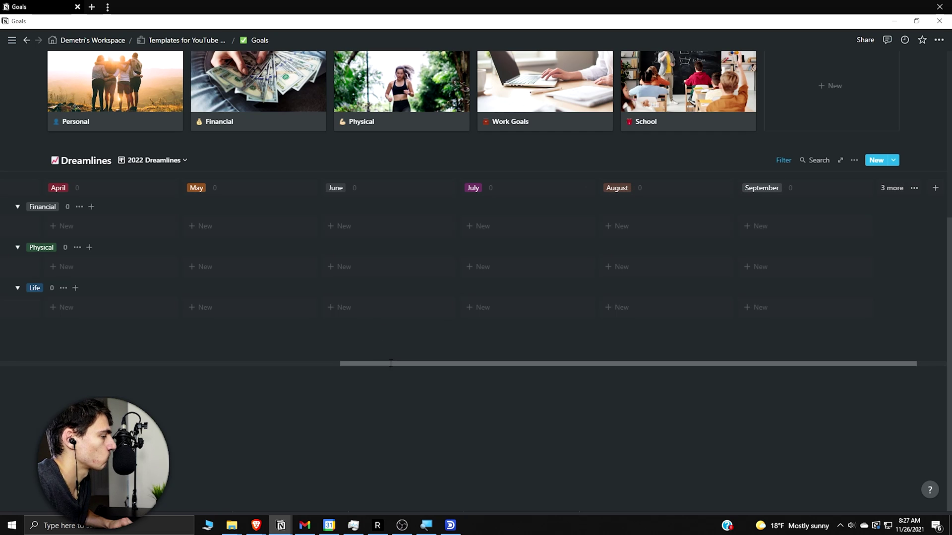
# Step: Create a 'Raise at Job' card in February's Financial cell of the 2022 board
pyautogui.moveTo(380, 364); pyautogui.dragTo(1, 372)
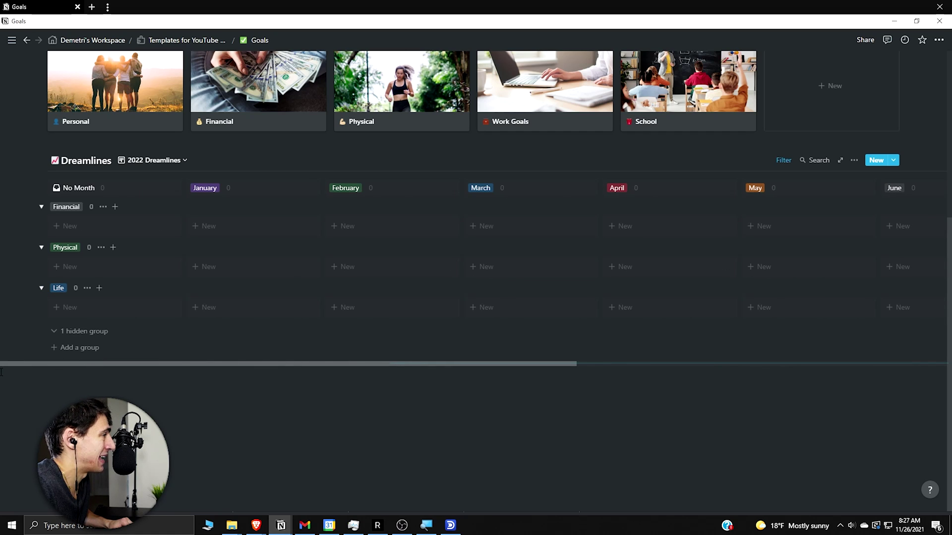
pyautogui.click(453, 234)
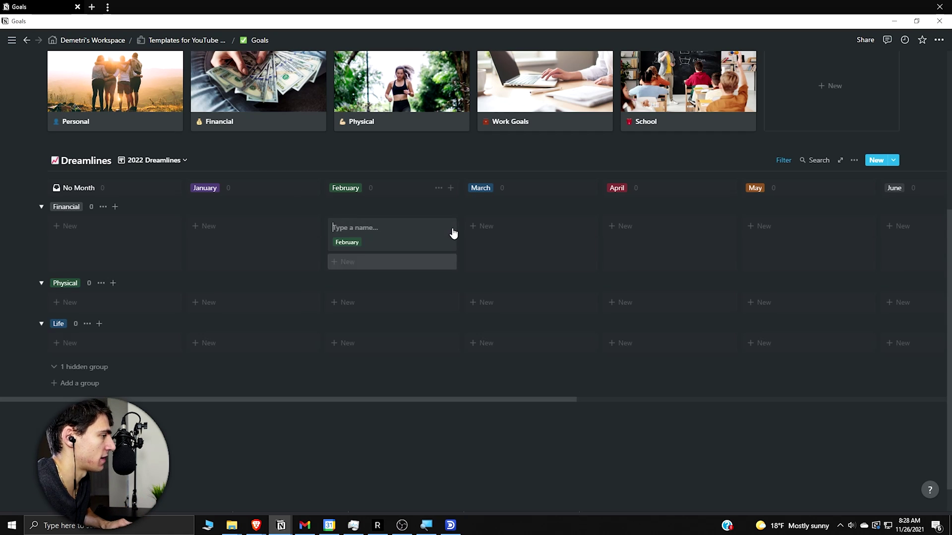
pyautogui.write('Raise at Job')
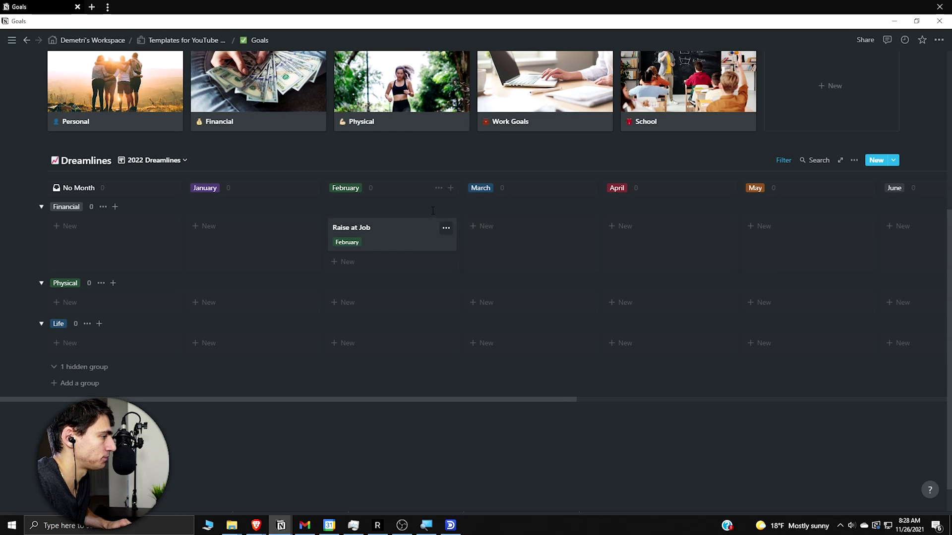
pyautogui.click(383, 248)
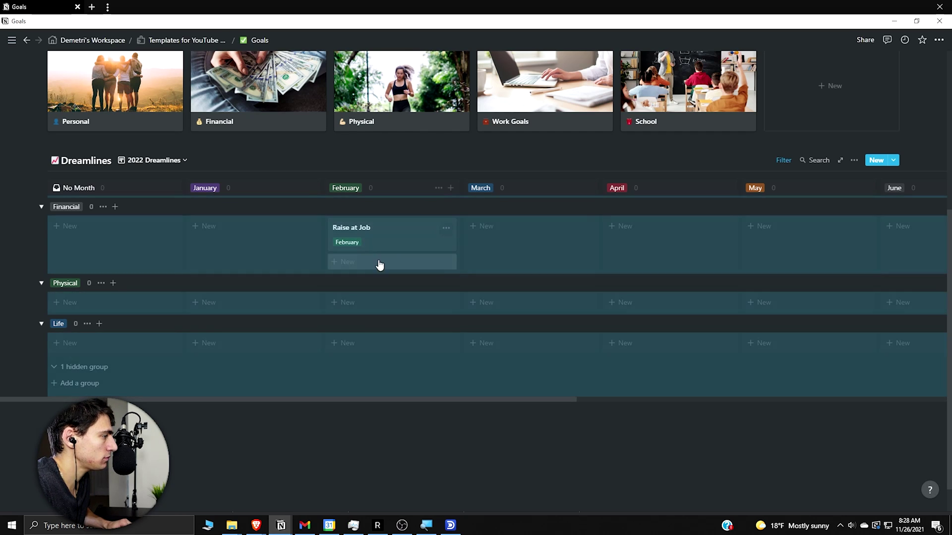
pyautogui.click(186, 339)
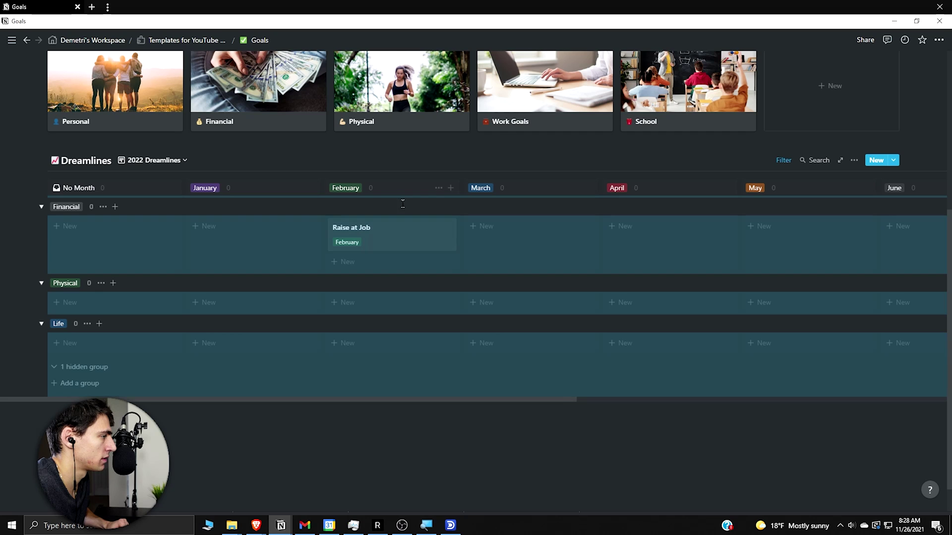
# Step: Add a Relation property on Raise at Job linking to the Brainstorming Center database
pyautogui.click(387, 229)
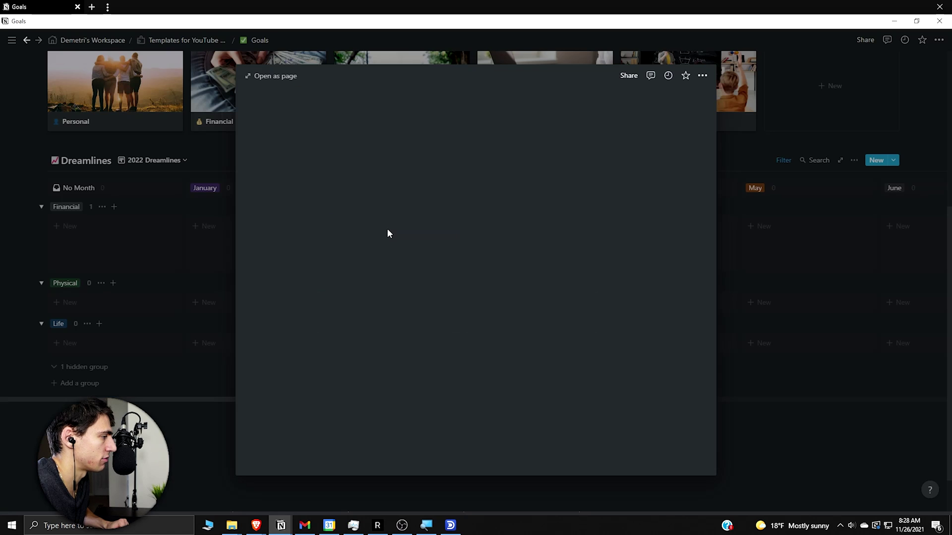
pyautogui.click(343, 213)
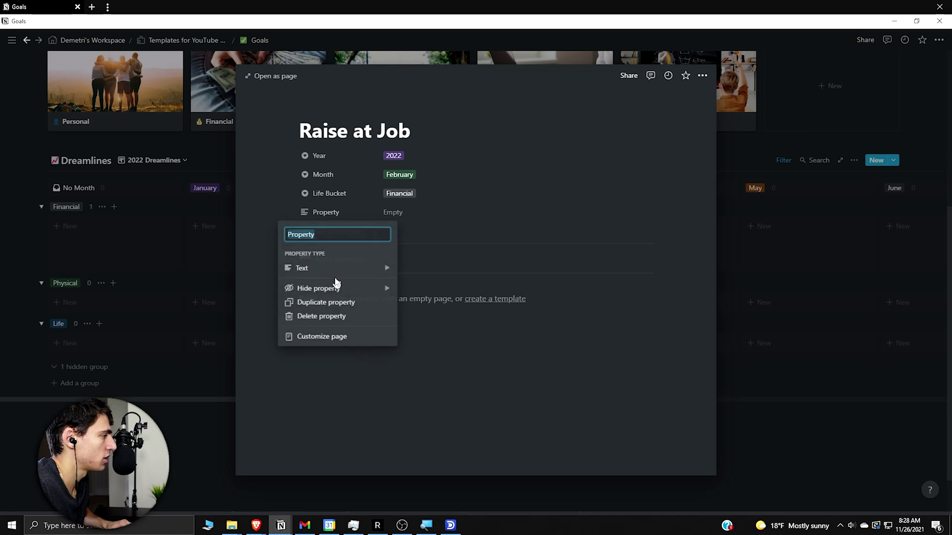
pyautogui.click(337, 269)
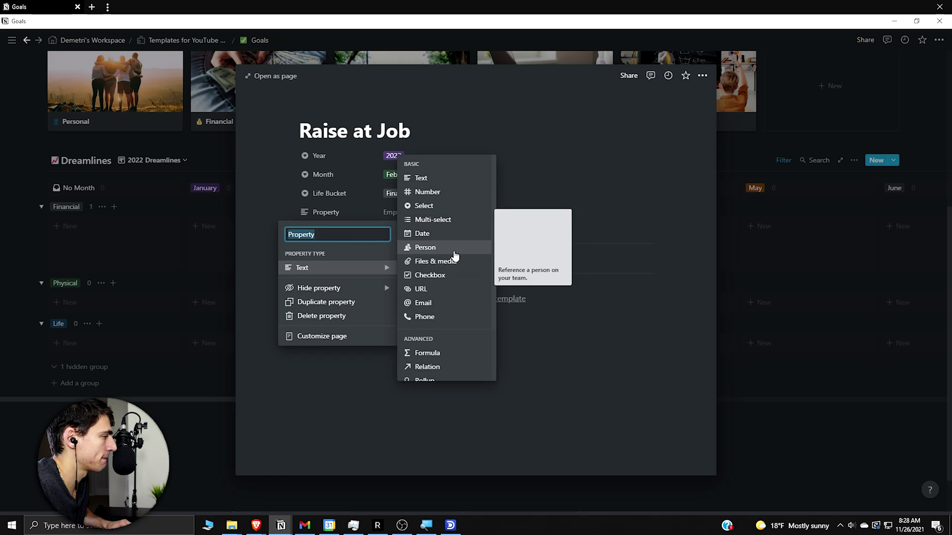
pyautogui.scroll(-1, 442, 312)
pyautogui.click(427, 317)
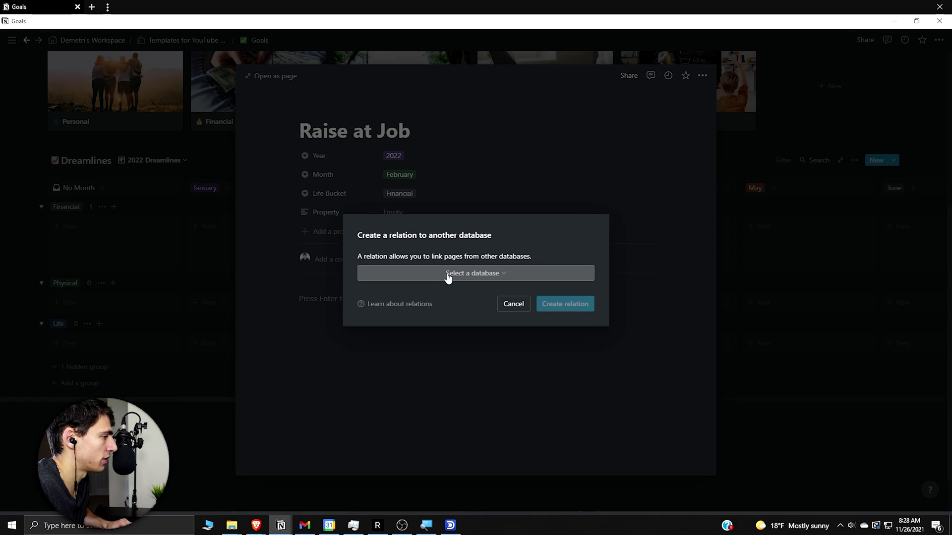
pyautogui.click(447, 274)
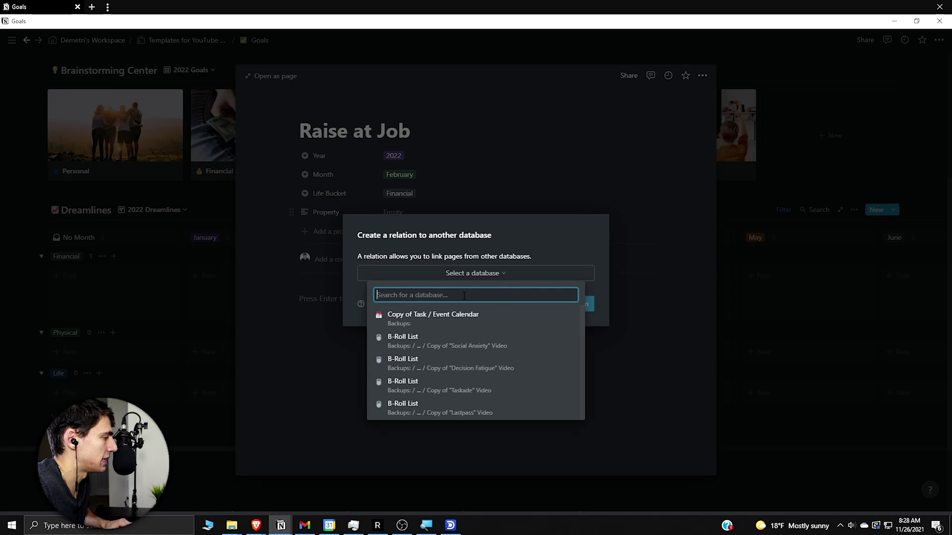
pyautogui.write('Brainst')
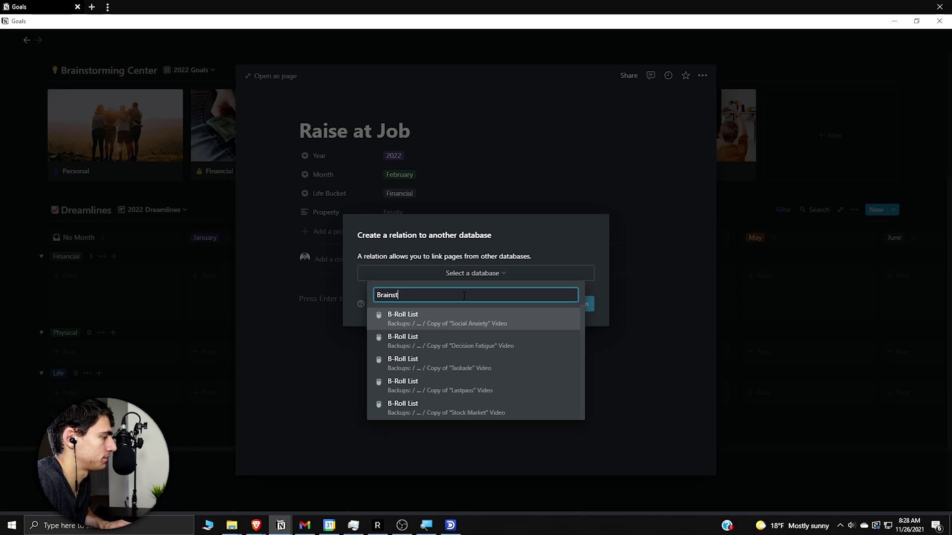
pyautogui.write('orming Cene')
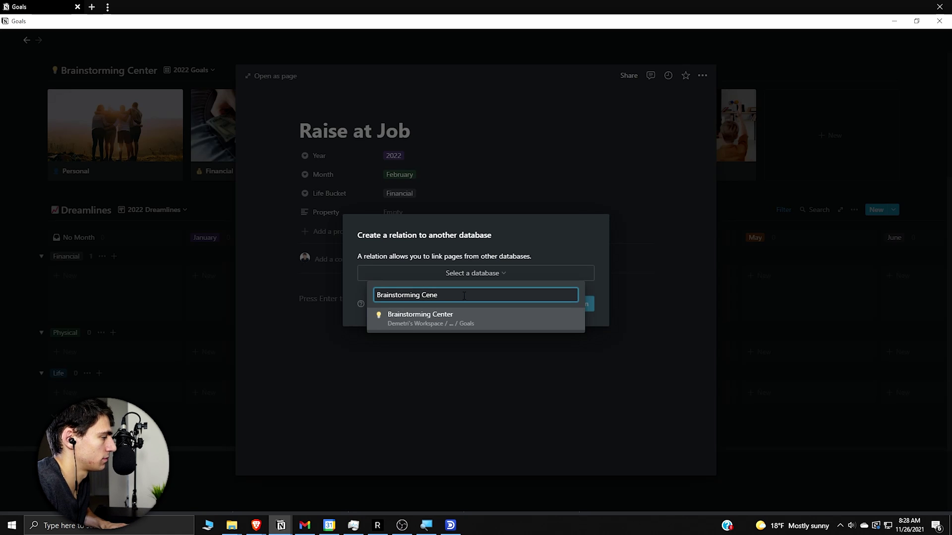
pyautogui.click(464, 318)
pyautogui.click(558, 304)
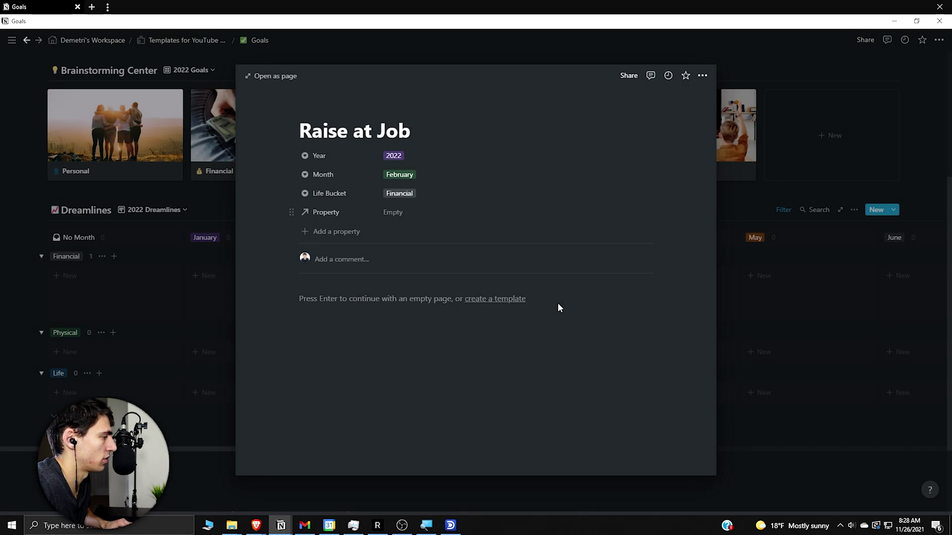
# Step: Name the new relation property Brainstorming Center
pyautogui.click(350, 212)
pyautogui.write('Bra')
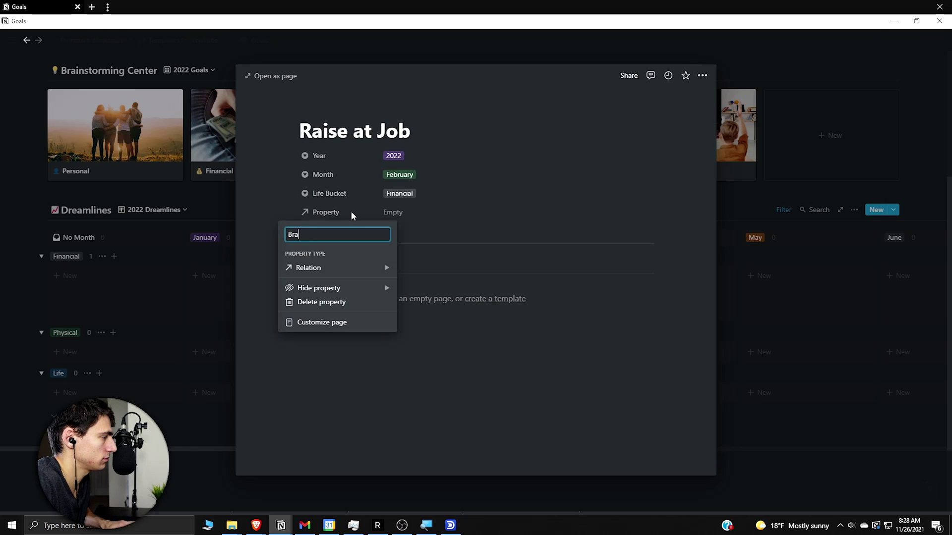
pyautogui.write('instorming Cent')
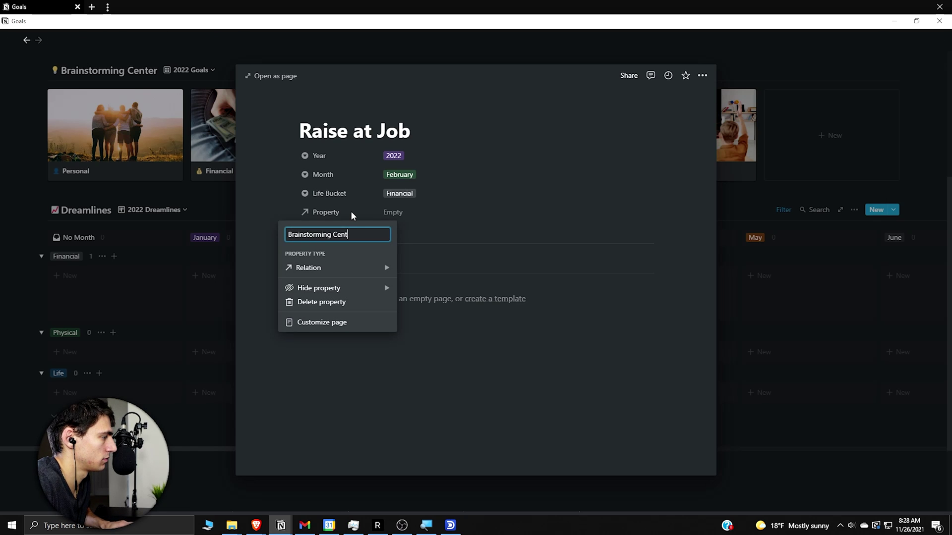
pyautogui.press('Return')
pyautogui.press('Escape')
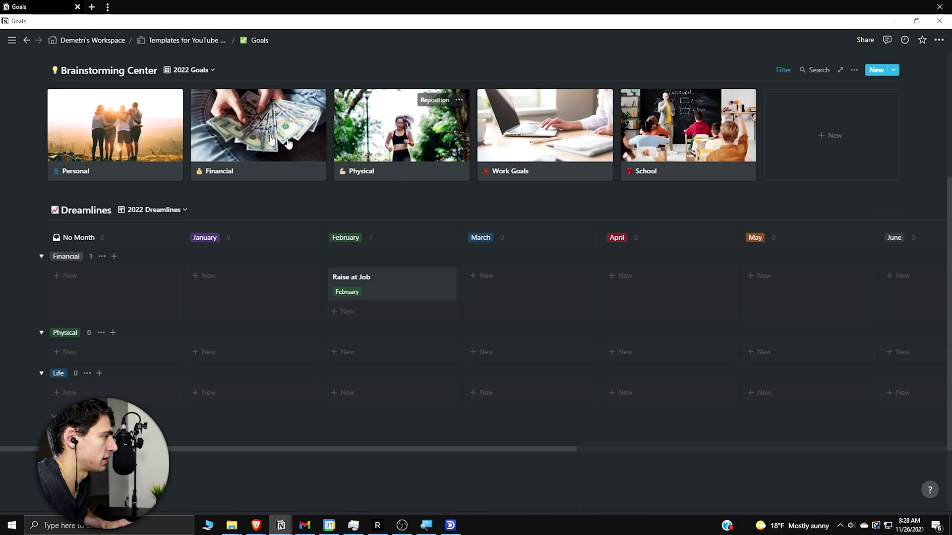
# Step: Remove the '(2022)' suffix so the brainstorming page is titled Financial
pyautogui.click(288, 143)
pyautogui.click(397, 207)
pyautogui.write('(')
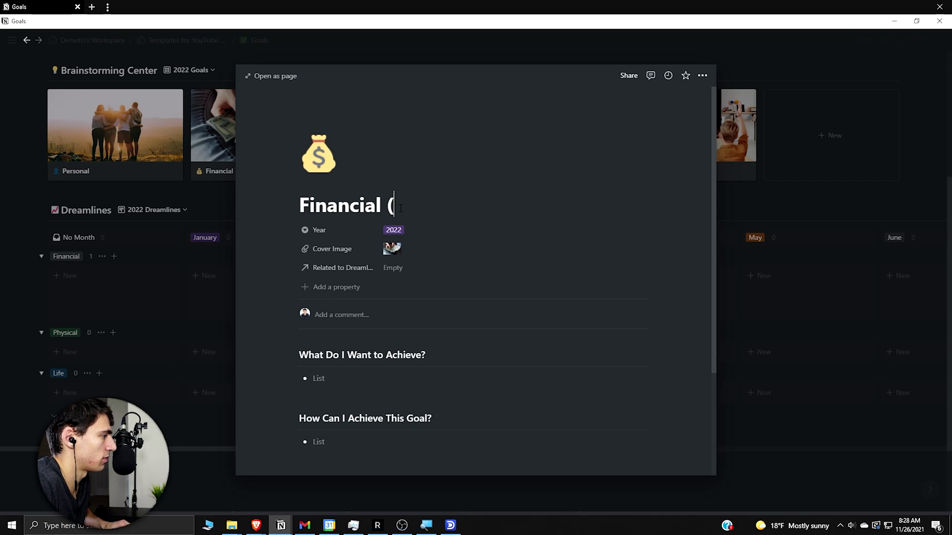
pyautogui.write('2022)')
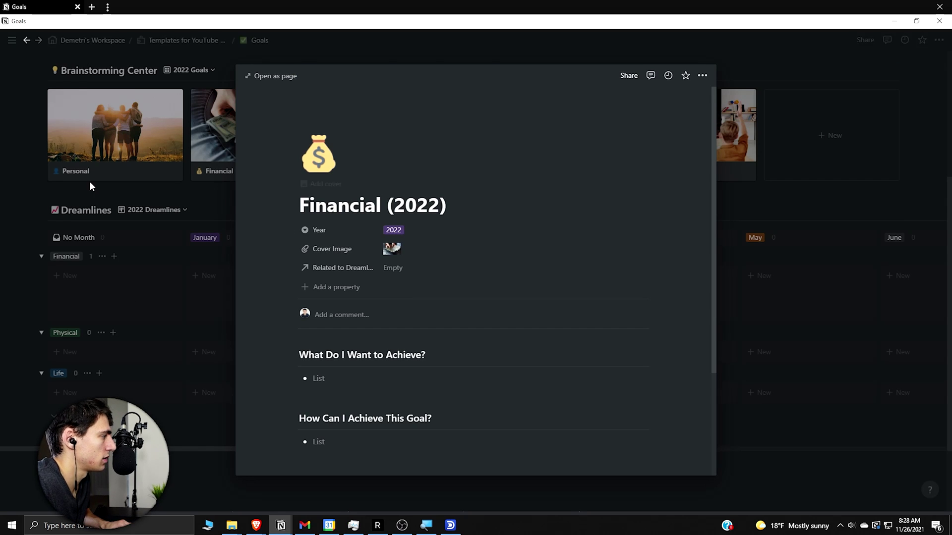
pyautogui.click(91, 186)
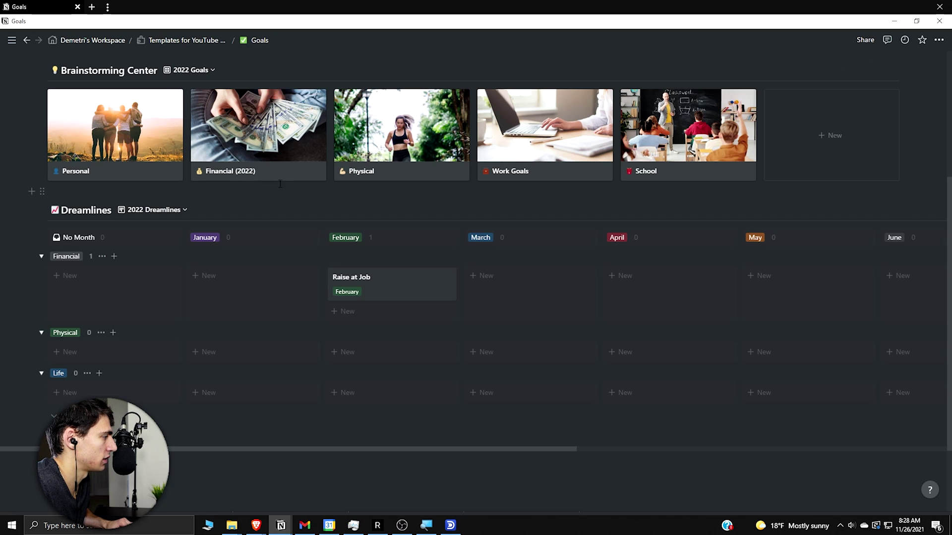
pyautogui.click(391, 280)
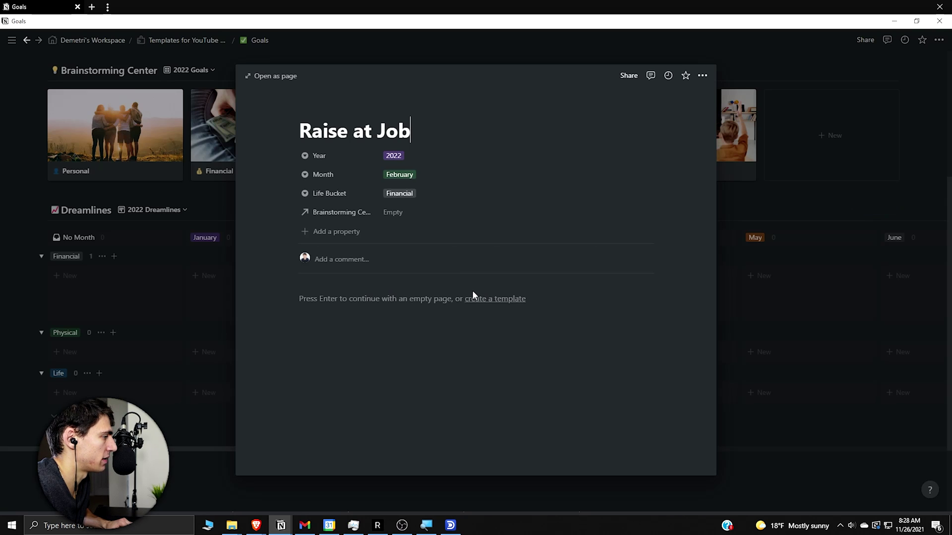
pyautogui.click(148, 187)
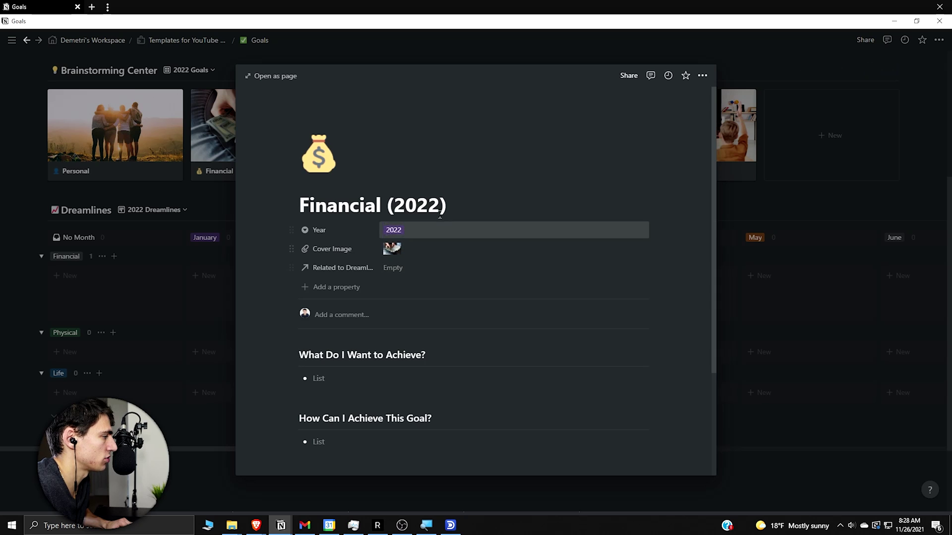
pyautogui.moveTo(445, 208); pyautogui.dragTo(381, 206)
pyautogui.press('BackSpace')
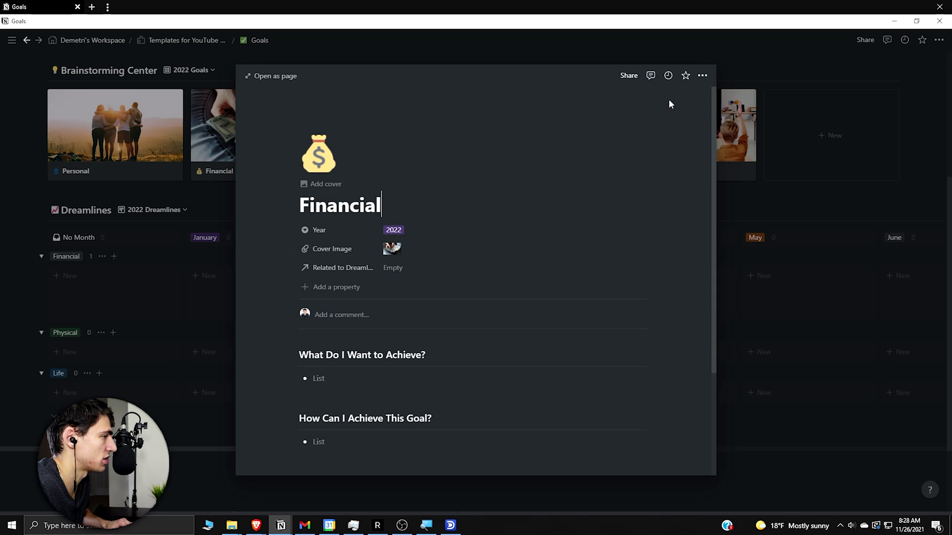
# Step: Copy the Financial page link and set it as Raise at Job's Brainstorming Center relation
pyautogui.click(703, 75)
pyautogui.click(678, 224)
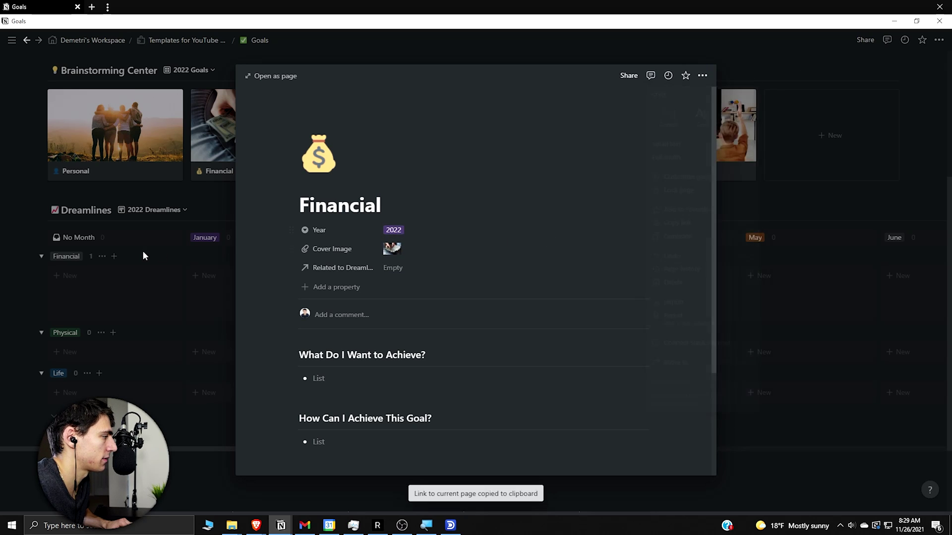
pyautogui.click(143, 256)
pyautogui.click(353, 278)
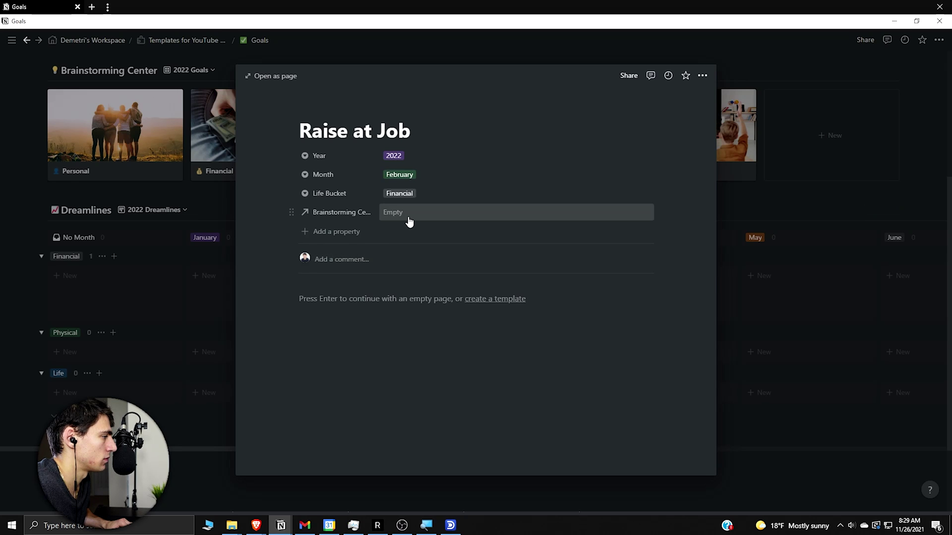
pyautogui.click(409, 213)
pyautogui.hotkey('ctrl', 'v')
pyautogui.click(431, 245)
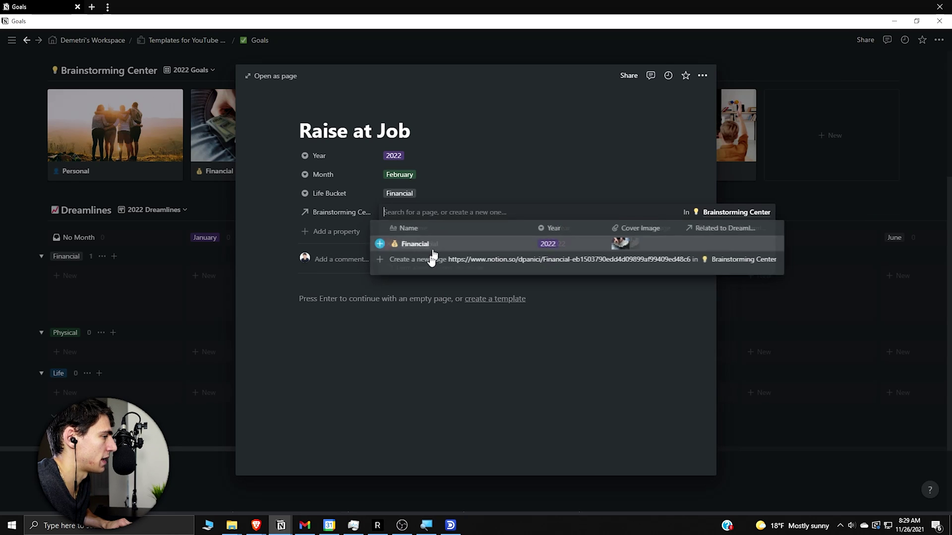
pyautogui.click(399, 389)
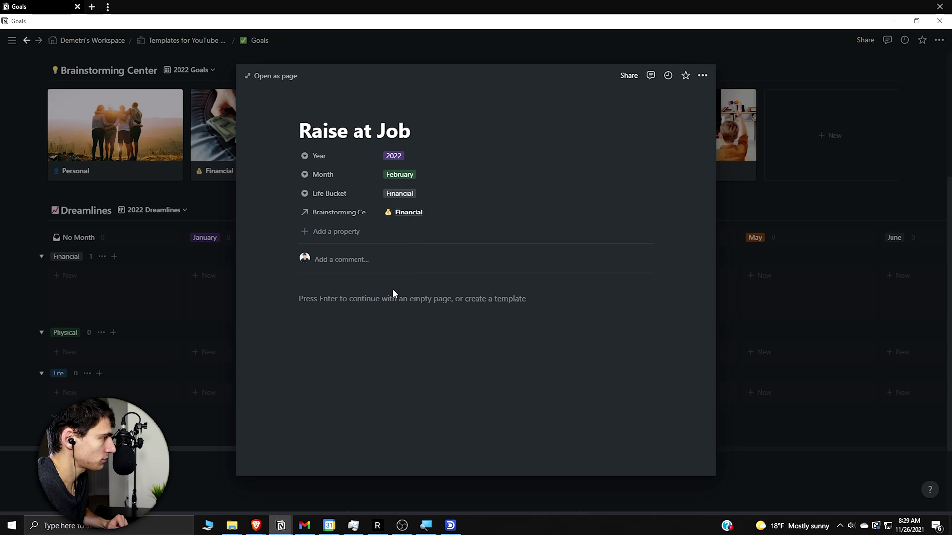
pyautogui.click(103, 224)
# Step: Answer 'I want a raise this year' and the plan of asking the boss for extra work
pyautogui.click(344, 291)
pyautogui.scroll(-1, 487, 334)
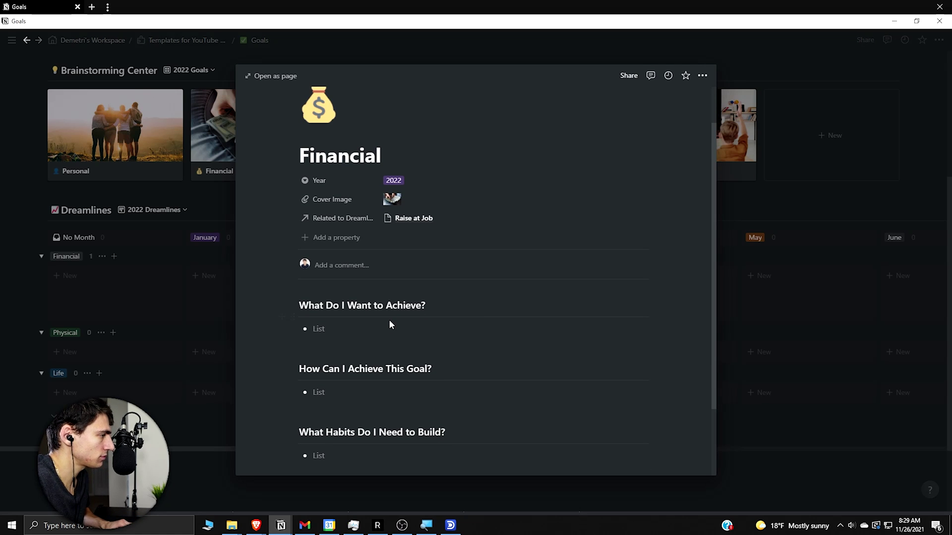
pyautogui.write('I want a ra')
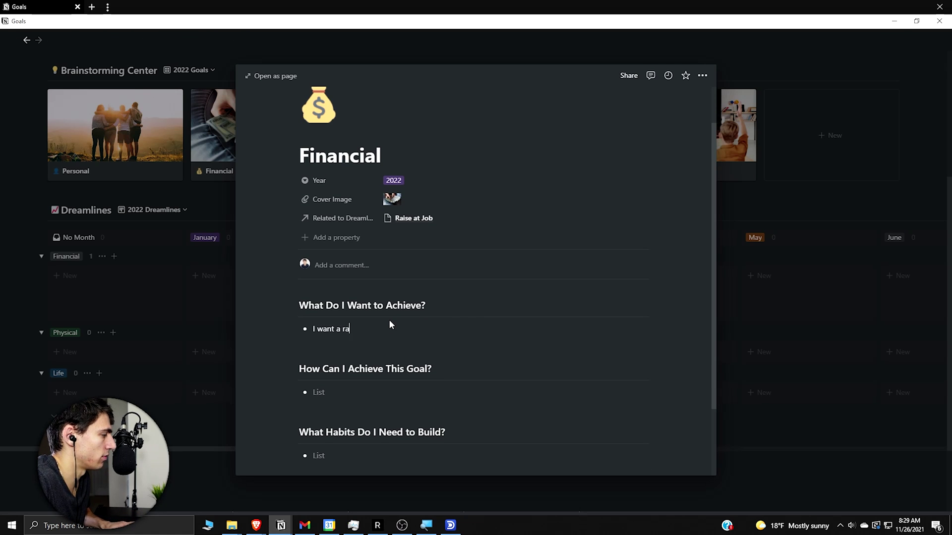
pyautogui.write('ise this year')
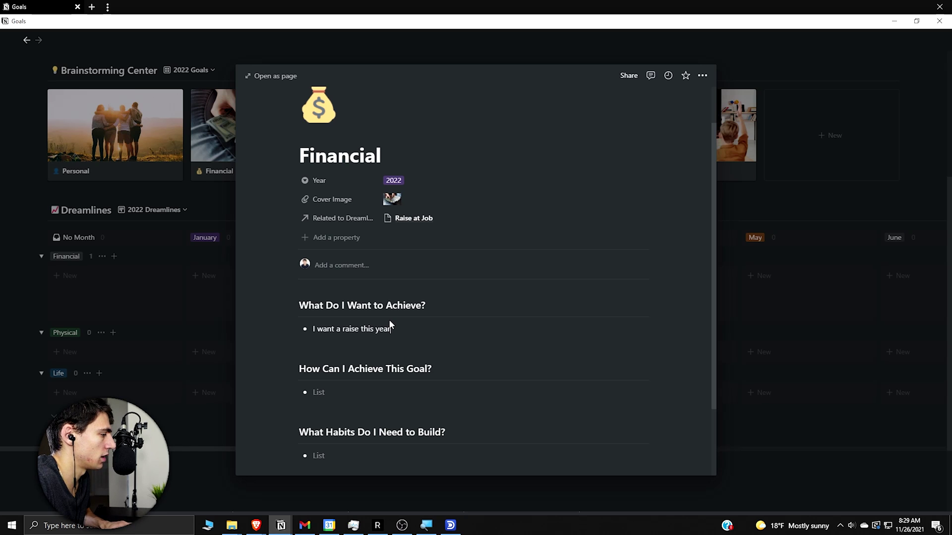
pyautogui.scroll(-1, 358, 342)
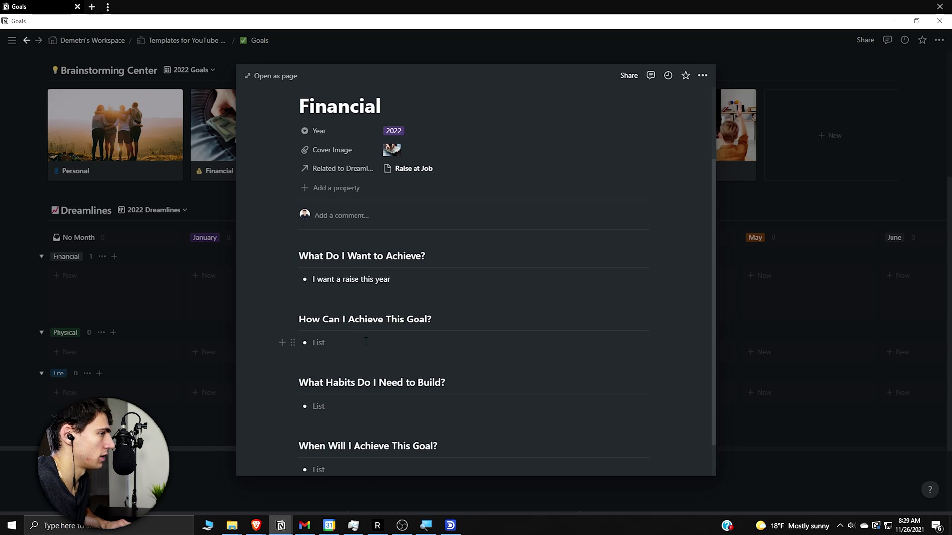
pyautogui.click(366, 342)
pyautogui.write('Asking my boss for ')
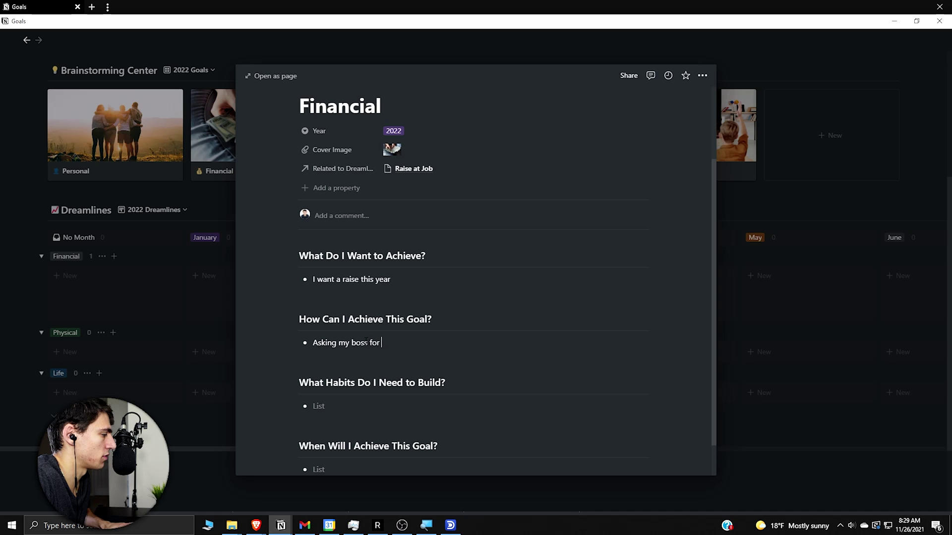
pyautogui.write('the extra work it would take to get there')
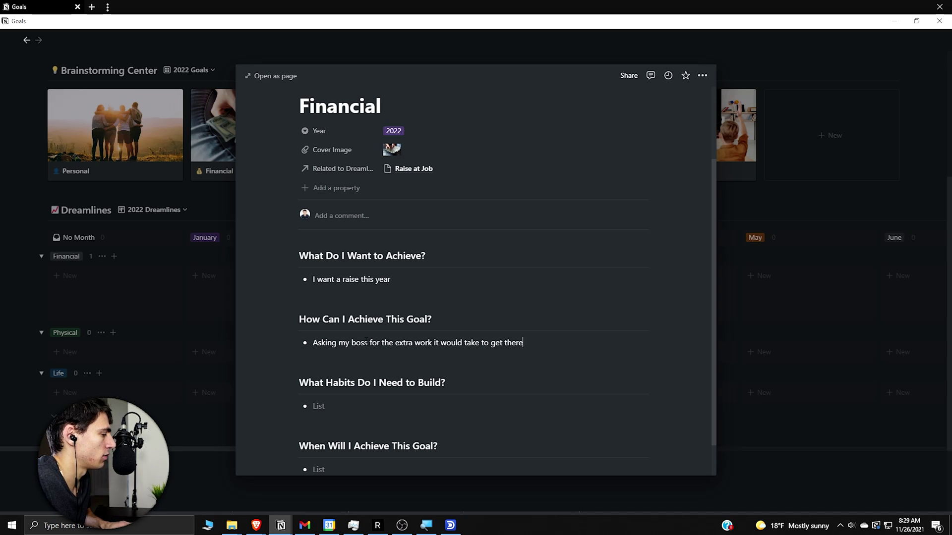
# Step: Add the habit 'Better deep work habits and less distractions' and target February
pyautogui.scroll(-1, 366, 342)
pyautogui.click(360, 363)
pyautogui.write('Bet')
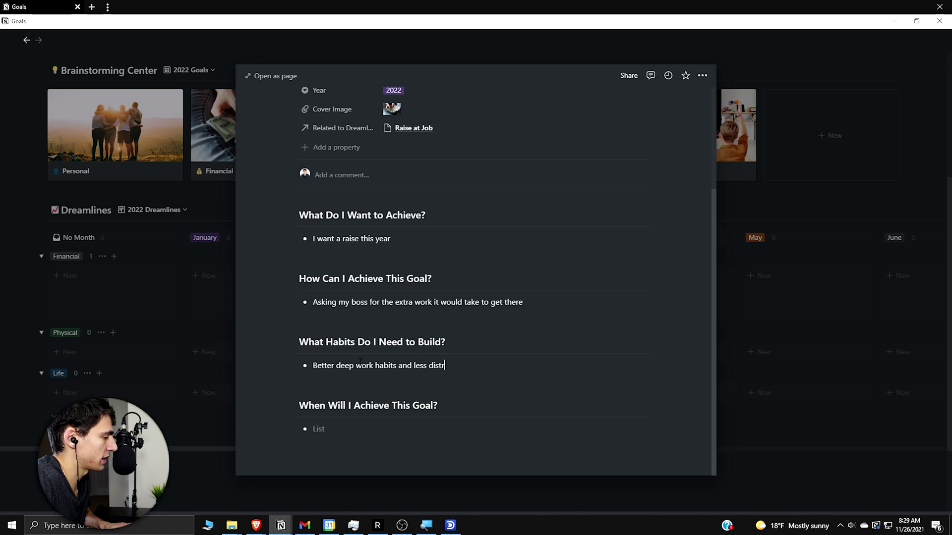
pyautogui.write('tions')
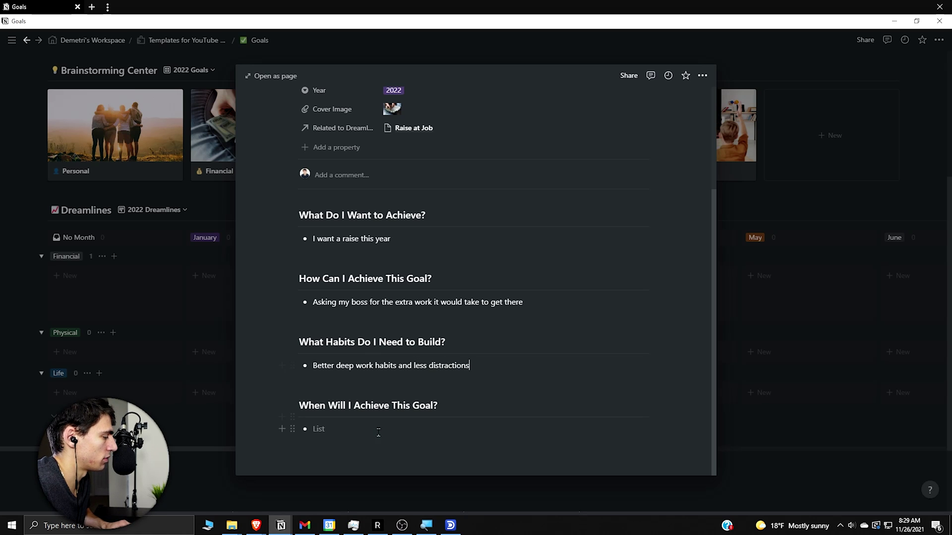
pyautogui.write('February')
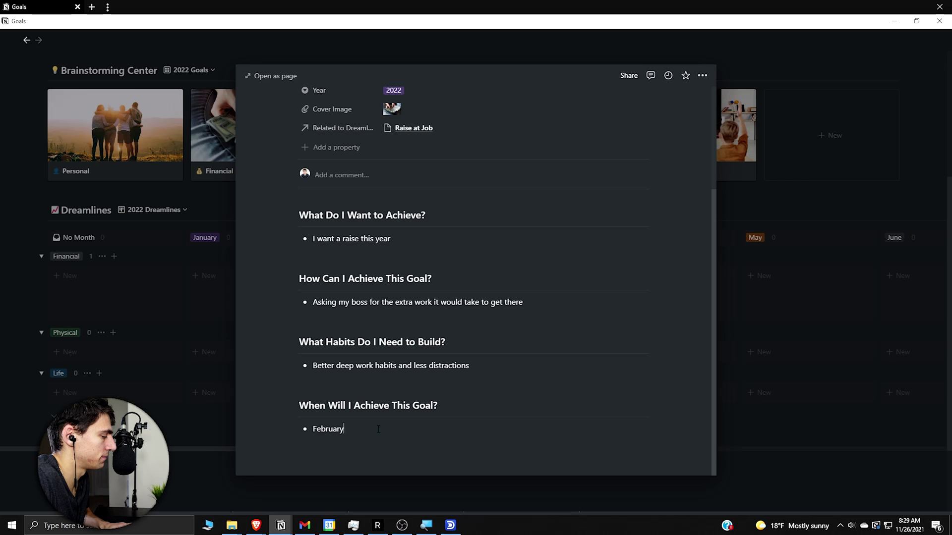
pyautogui.click(165, 329)
# Step: Add a '$50,000 a year annual salary (raise)' bullet to the Raise at Job page
pyautogui.click(365, 291)
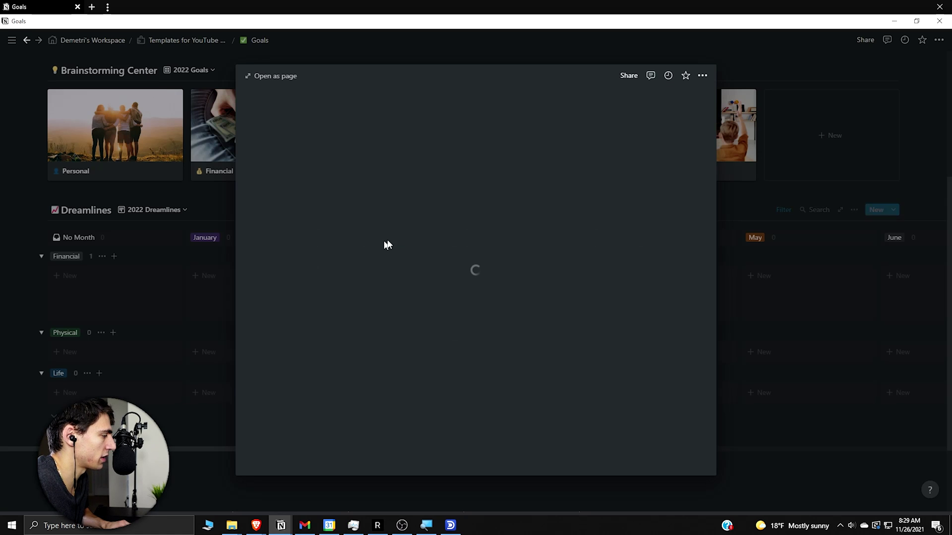
pyautogui.click(390, 293)
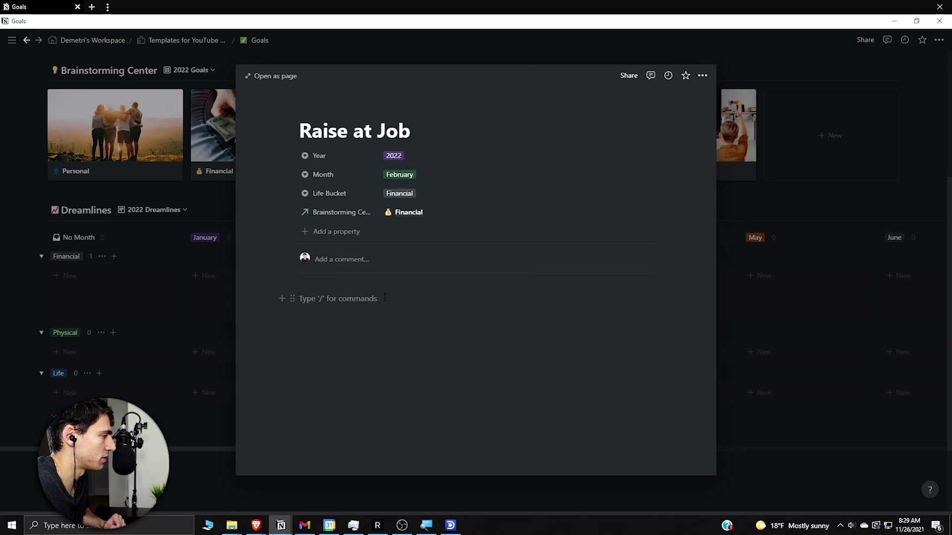
pyautogui.write('- ')
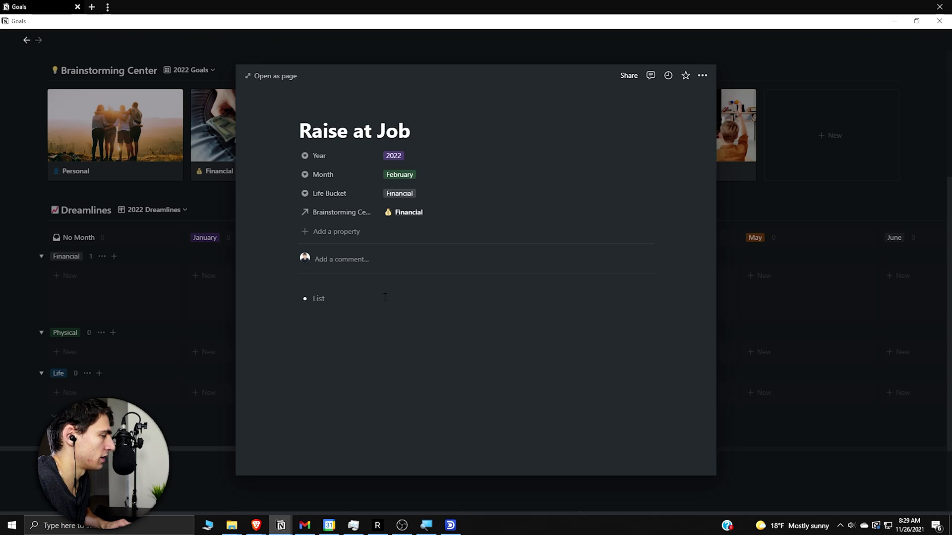
pyautogui.write('$50,000 a year raise')
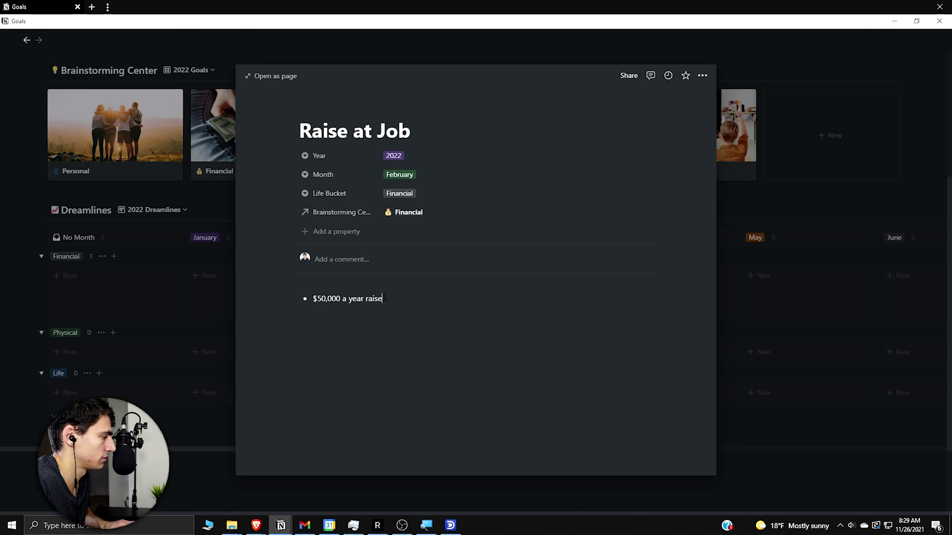
pyautogui.press('BackSpace')
pyautogui.press('BackSpace')
pyautogui.press('BackSpace')
pyautogui.press('BackSpace')
pyautogui.press('BackSpace')
pyautogui.press('BackSpace')
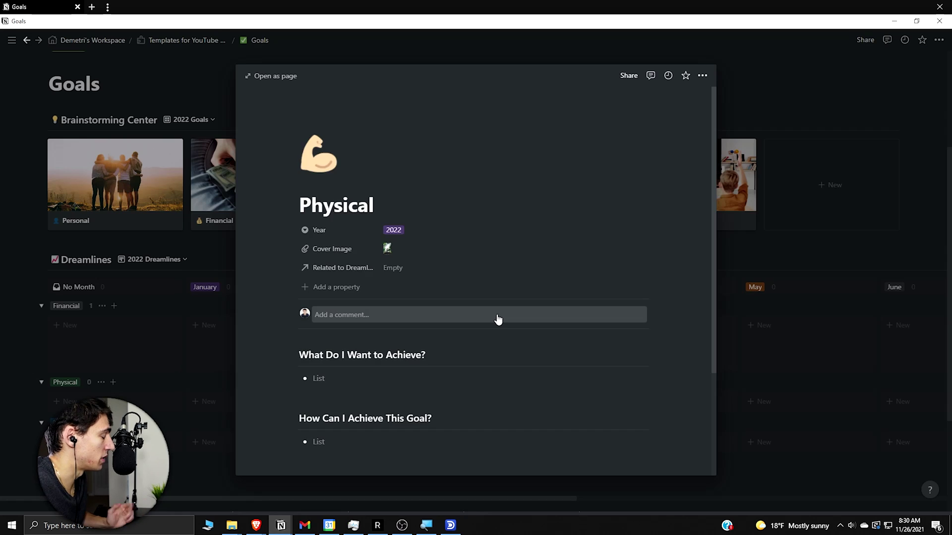
pyautogui.scroll(-2, 497, 319)
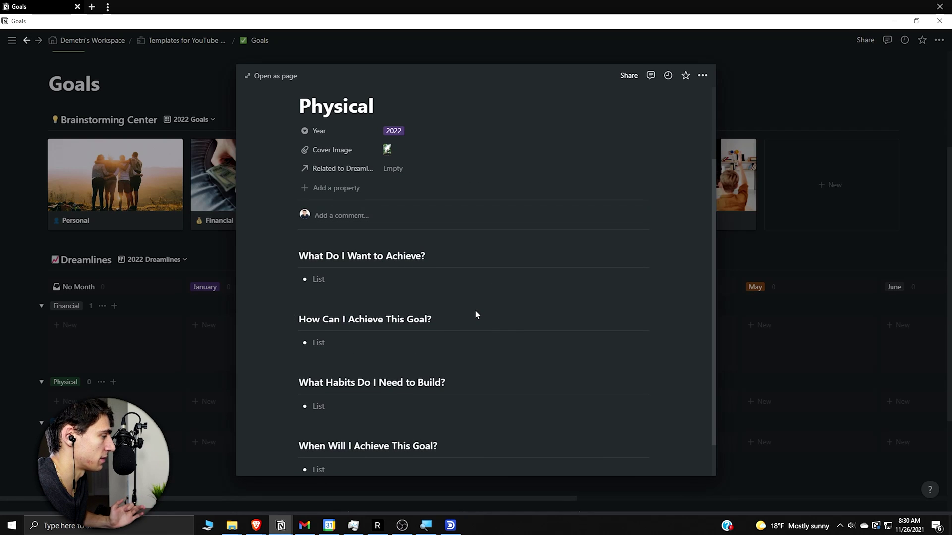
# Step: Answer 'Do 100 pushups a day' with a plan starting small at 20, 30, 40, 50 pushups
pyautogui.click(343, 272)
pyautogui.write('Do 100 pushups a day')
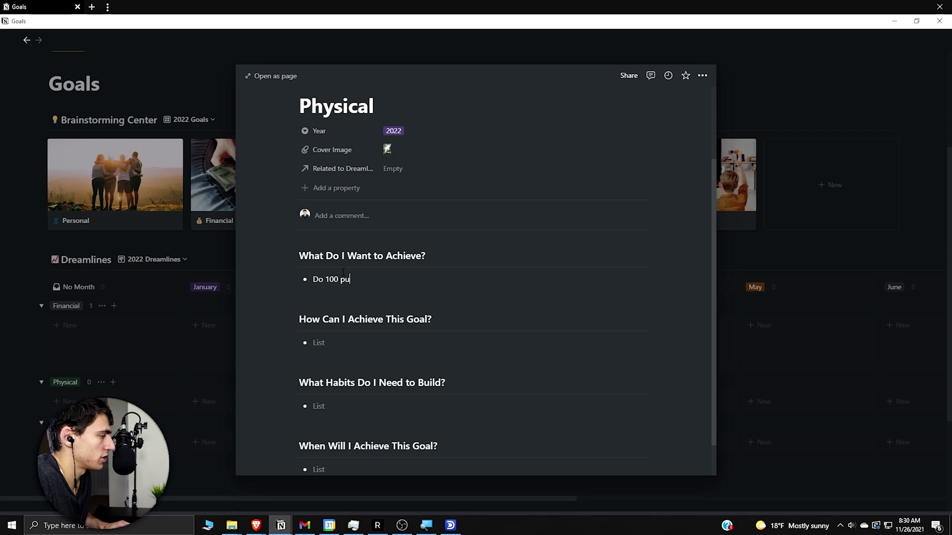
pyautogui.click(343, 340)
pyautogui.write('Starting smal')
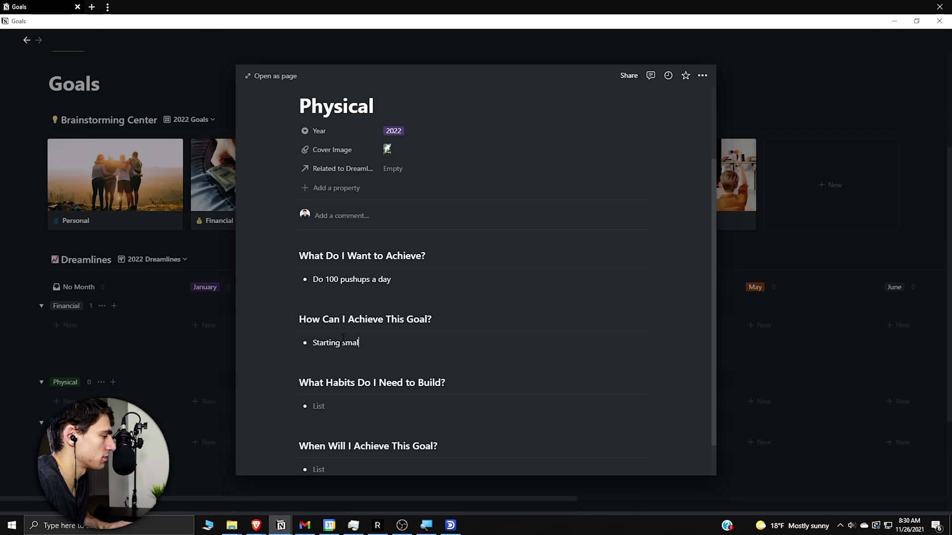
pyautogui.write('l with 20, 30, 40, 50')
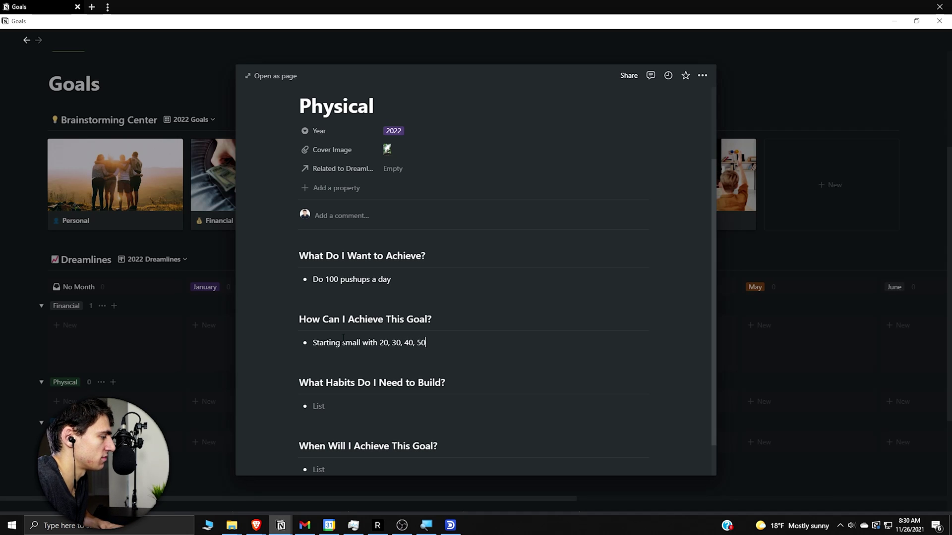
pyautogui.write(' etc pushups a day goal')
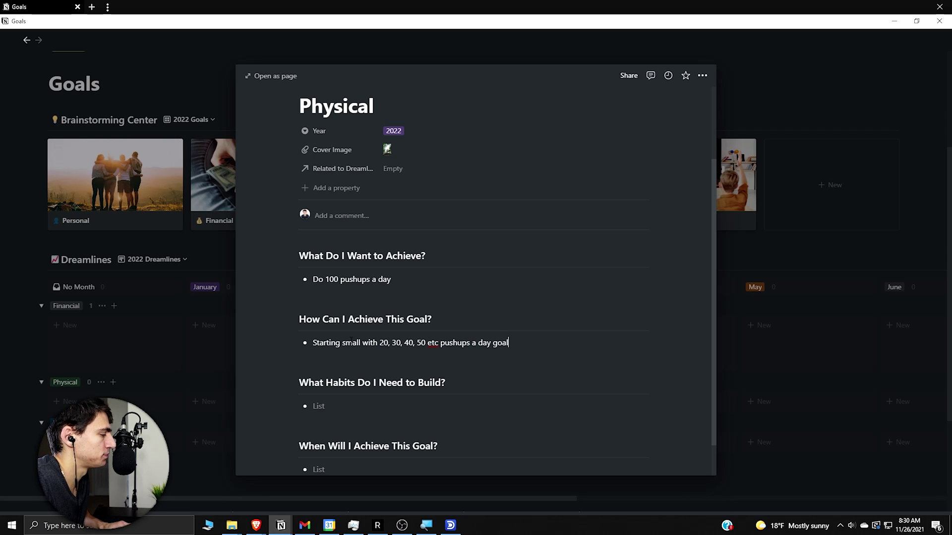
# Step: Enter the morning-workout habit, correcting 'Immedietly' to 'Immediately', and set the target to June
pyautogui.scroll(-1, 366, 350)
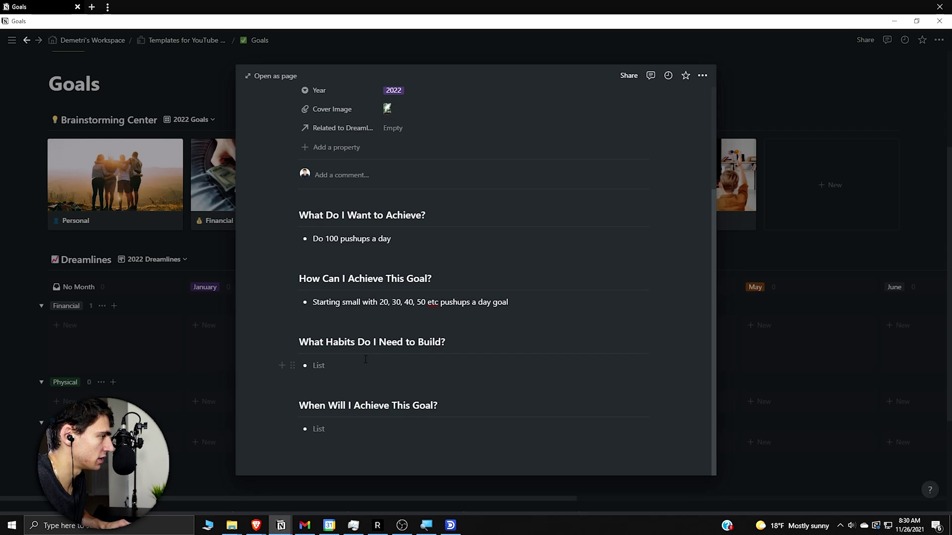
pyautogui.click(365, 359)
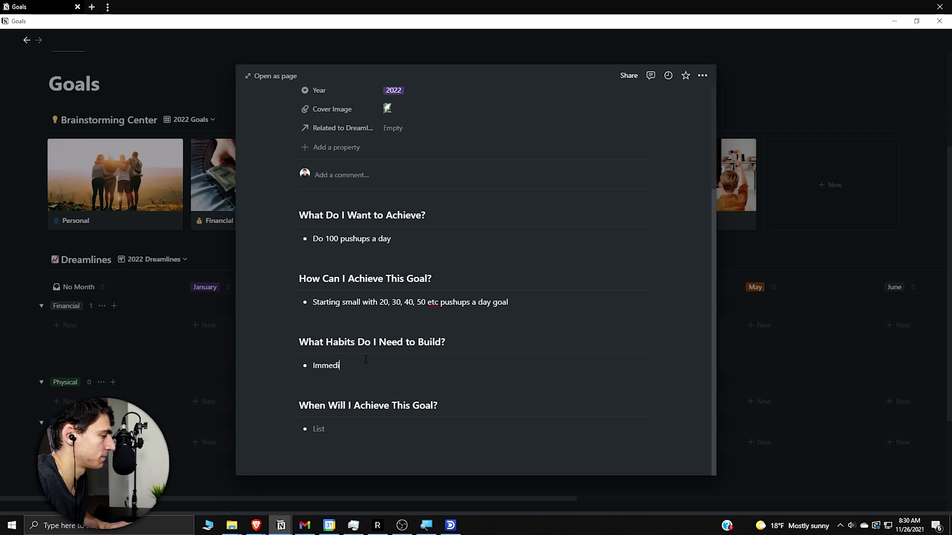
pyautogui.write('Immedietly doing')
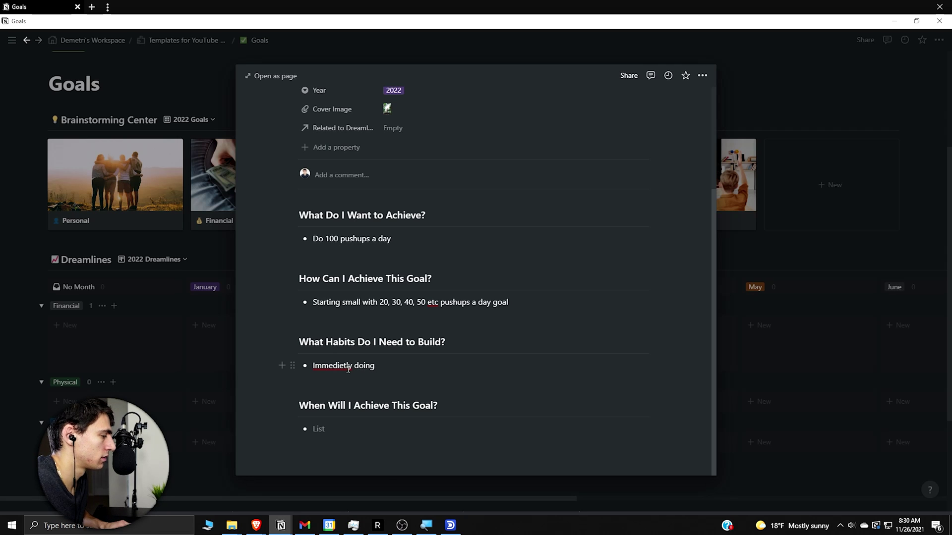
pyautogui.rightClick(350, 366)
pyautogui.press('Escape')
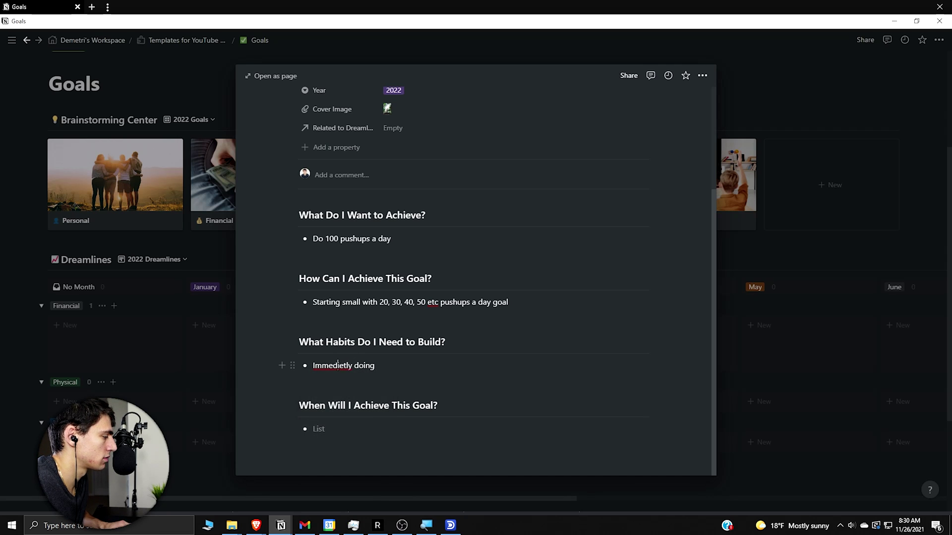
pyautogui.rightClick(338, 366)
pyautogui.click(330, 374)
pyautogui.write('g workouts when I wake up')
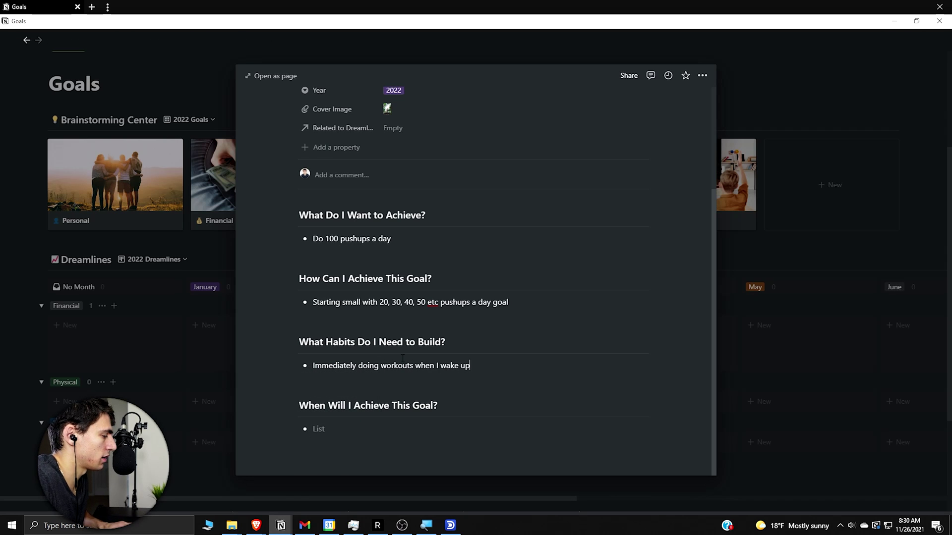
pyautogui.click(394, 422)
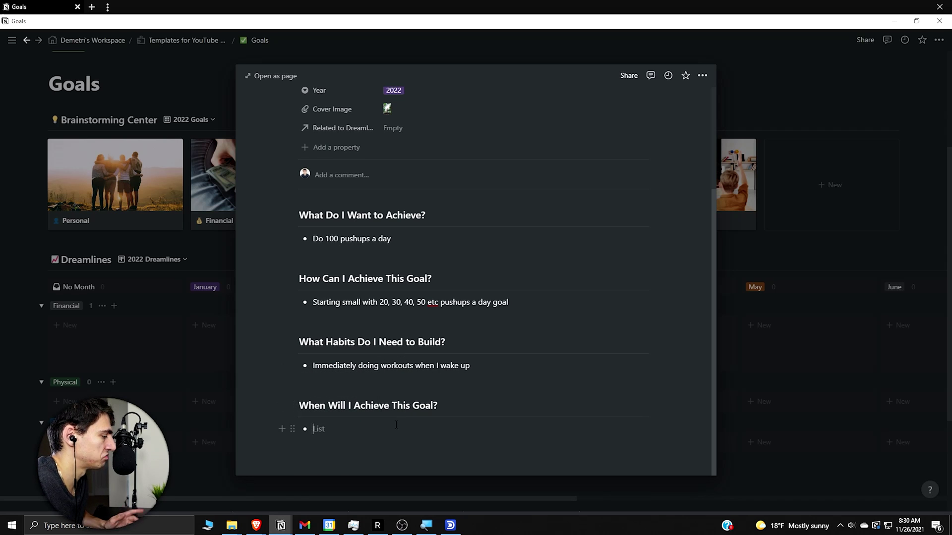
pyautogui.write('June')
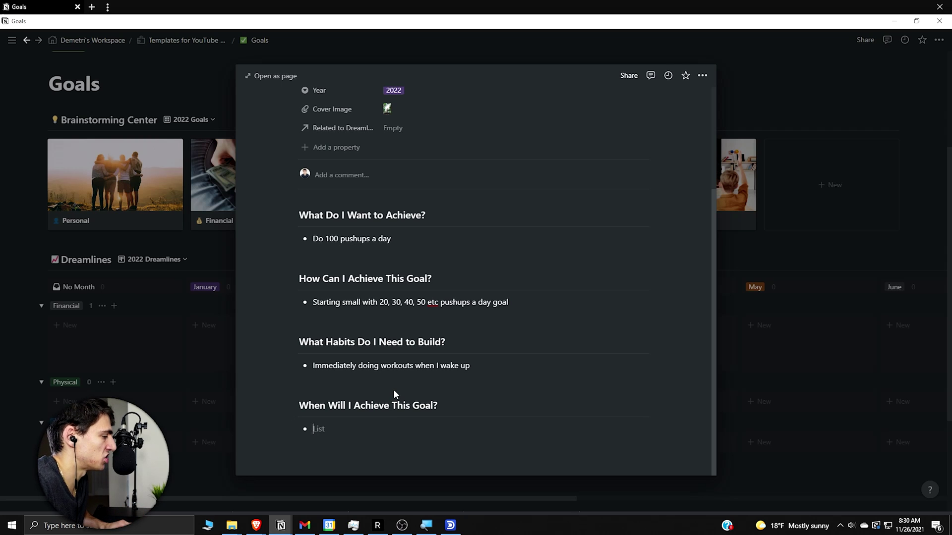
# Step: Add Physical cards: 20 pushups a day in January, 10 with no month, 40 in February
pyautogui.click(206, 358)
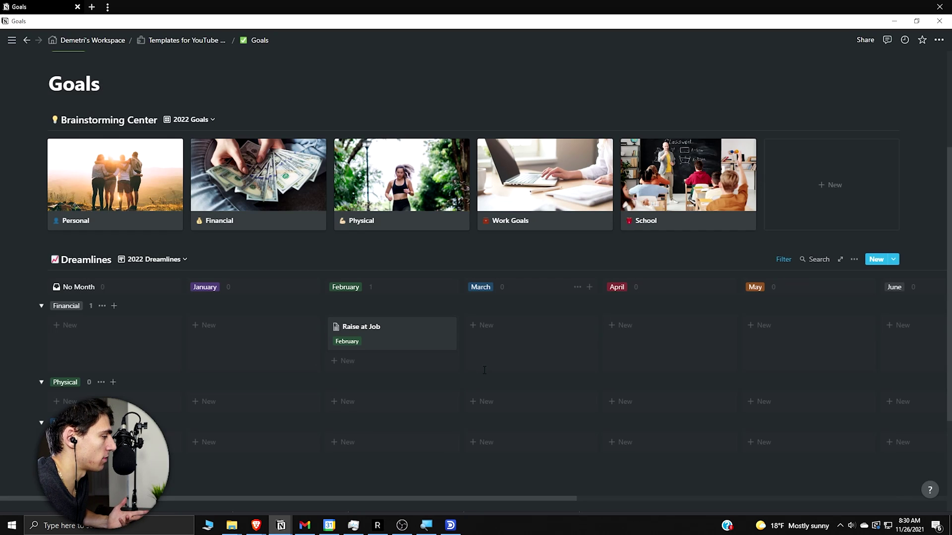
pyautogui.scroll(-1, 347, 331)
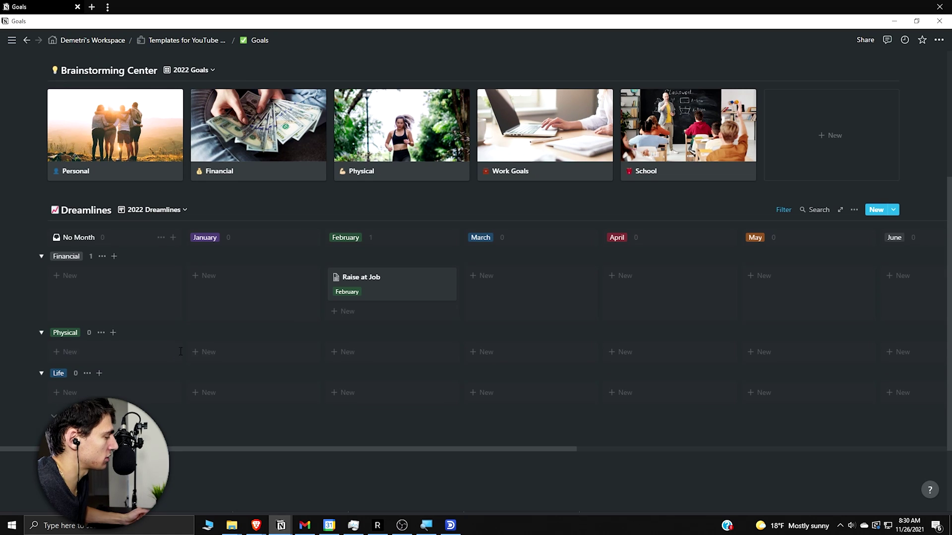
pyautogui.click(218, 353)
pyautogui.write('20')
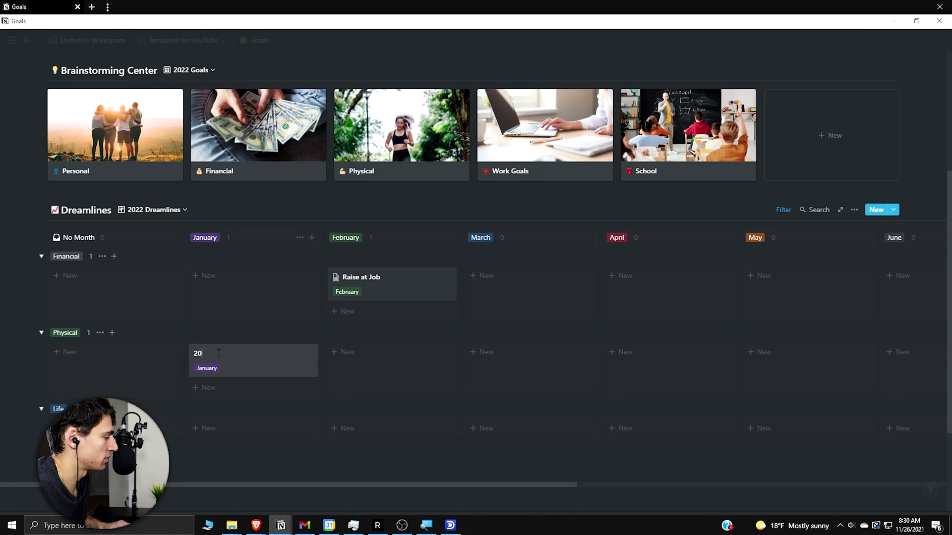
pyautogui.write(' pushups a d')
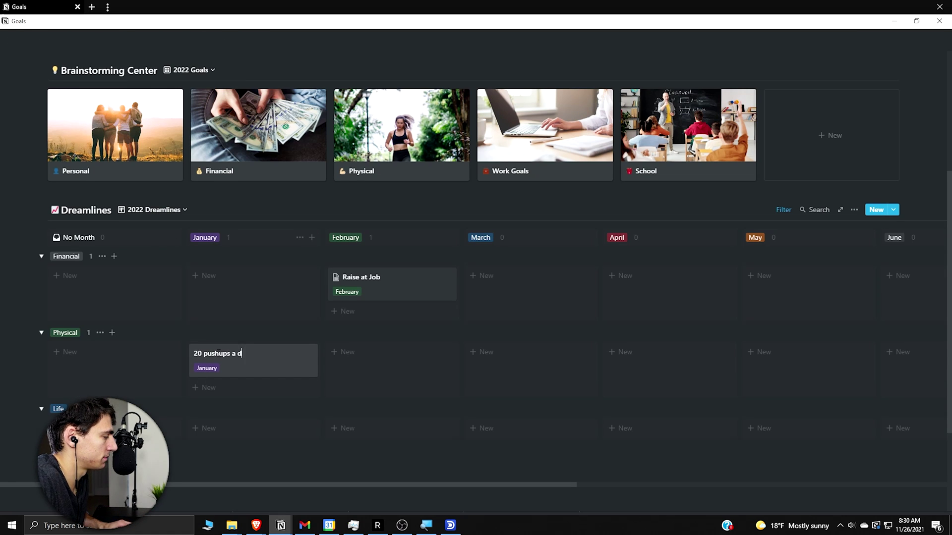
pyautogui.write('ay')
pyautogui.press('Return')
pyautogui.click(145, 352)
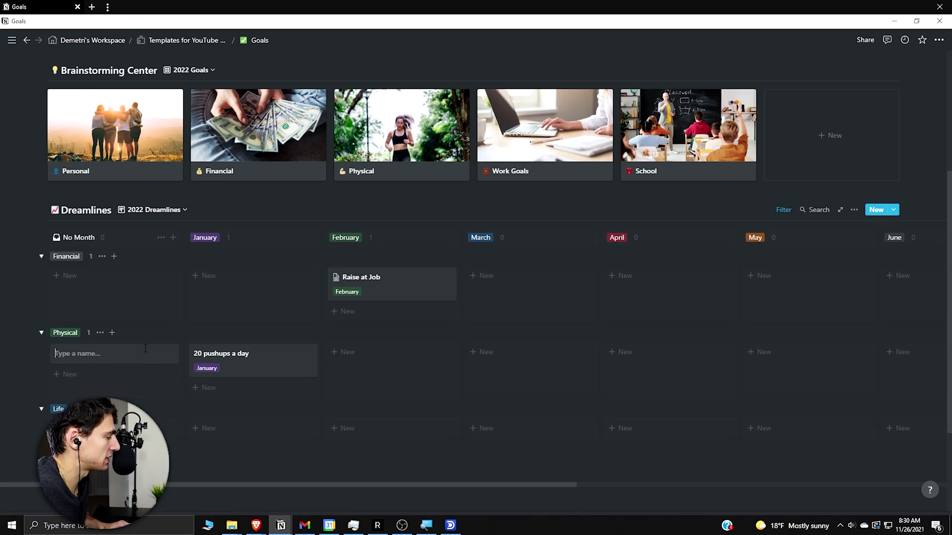
pyautogui.write('10k')
pyautogui.write(' pushups a day')
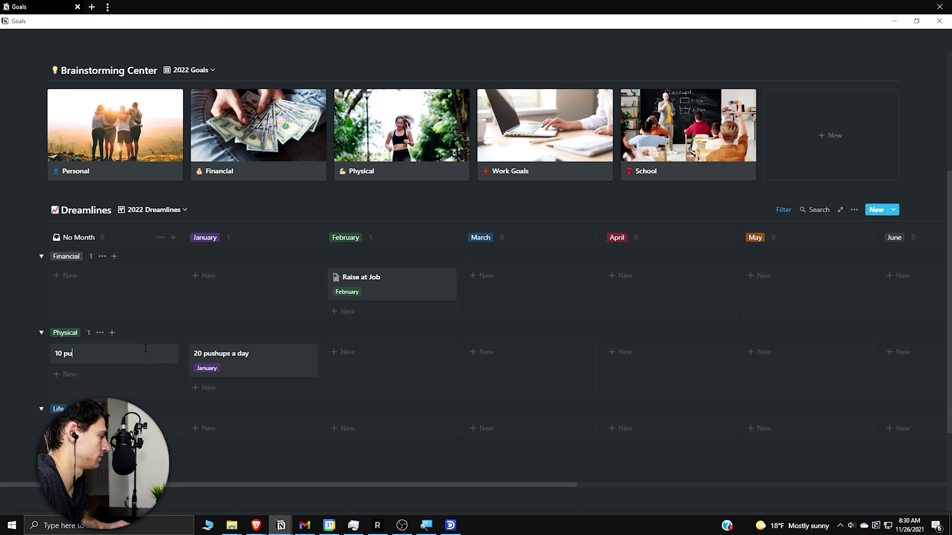
pyautogui.click(357, 353)
pyautogui.write('30 pushups a')
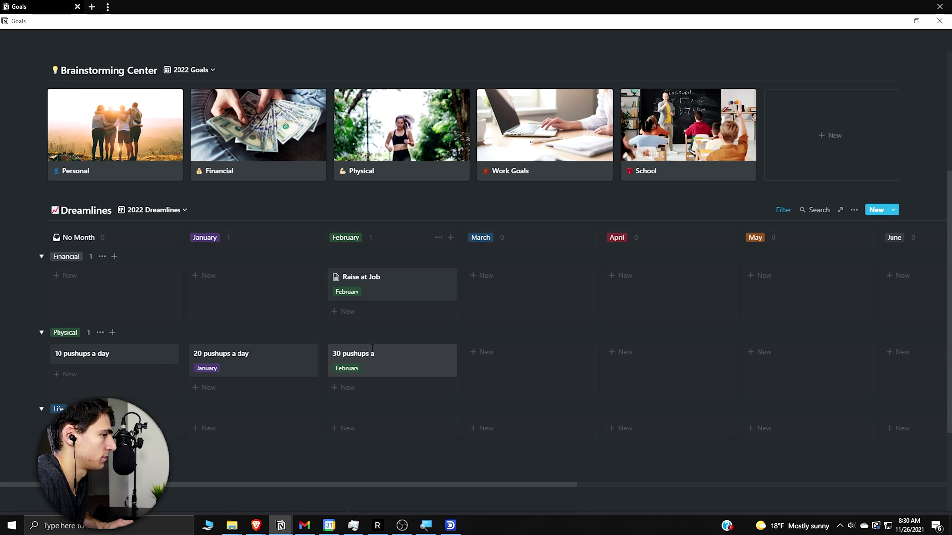
pyautogui.press('BackSpace')
pyautogui.press('BackSpace')
pyautogui.press('BackSpace')
pyautogui.press('BackSpace')
pyautogui.press('BackSpace')
pyautogui.press('BackSpace')
pyautogui.press('BackSpace')
pyautogui.press('BackSpace')
pyautogui.press('BackSpace')
pyautogui.press('BackSpace')
pyautogui.press('BackSpace')
pyautogui.press('BackSpace')
pyautogui.write('40')
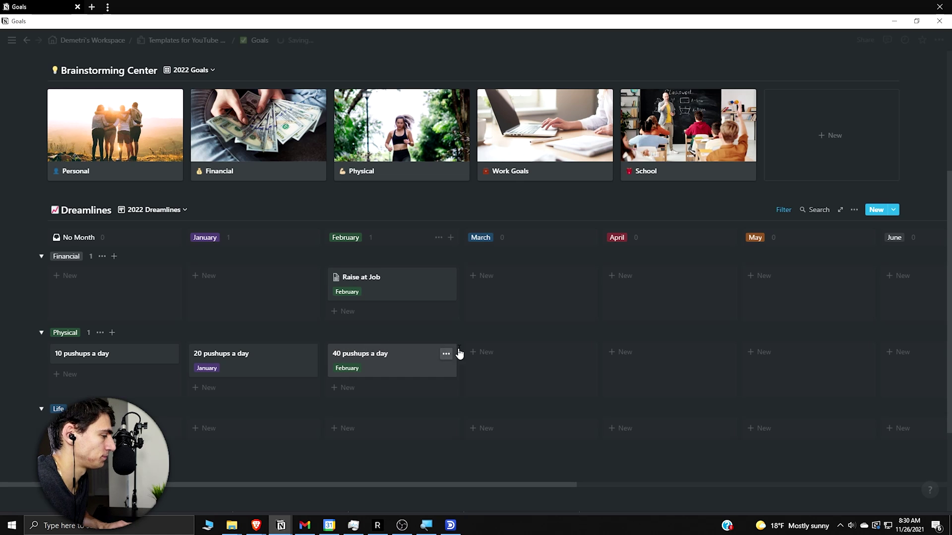
# Step: Add Physical cards of 60, 75, 90 and 100 pushups a day for March through June
pyautogui.click(483, 352)
pyautogui.write('60 pushups a day')
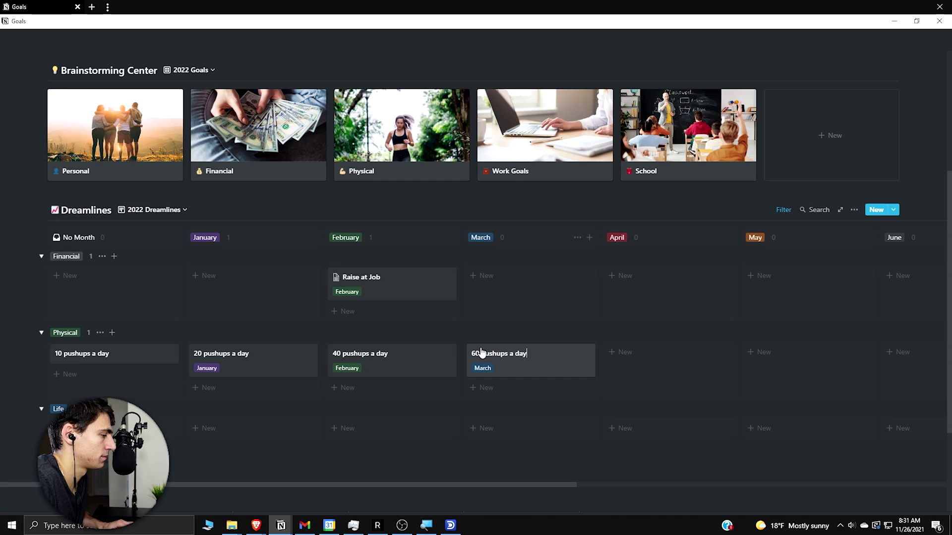
pyautogui.click(617, 353)
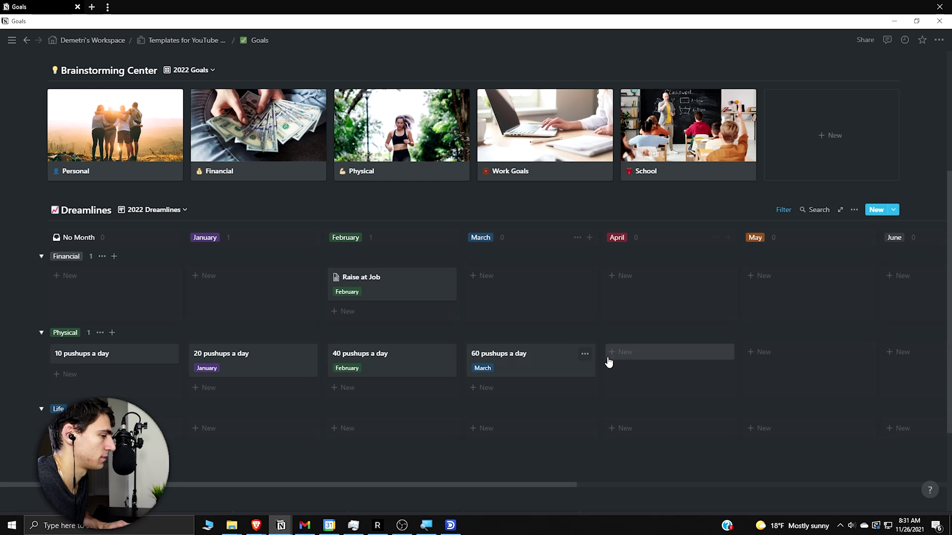
pyautogui.write('750')
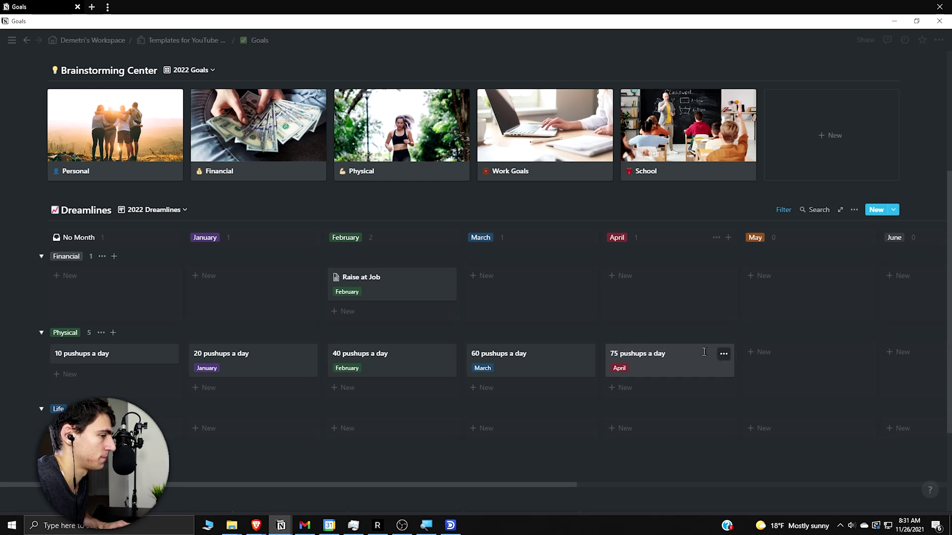
pyautogui.click(782, 352)
pyautogui.write('90')
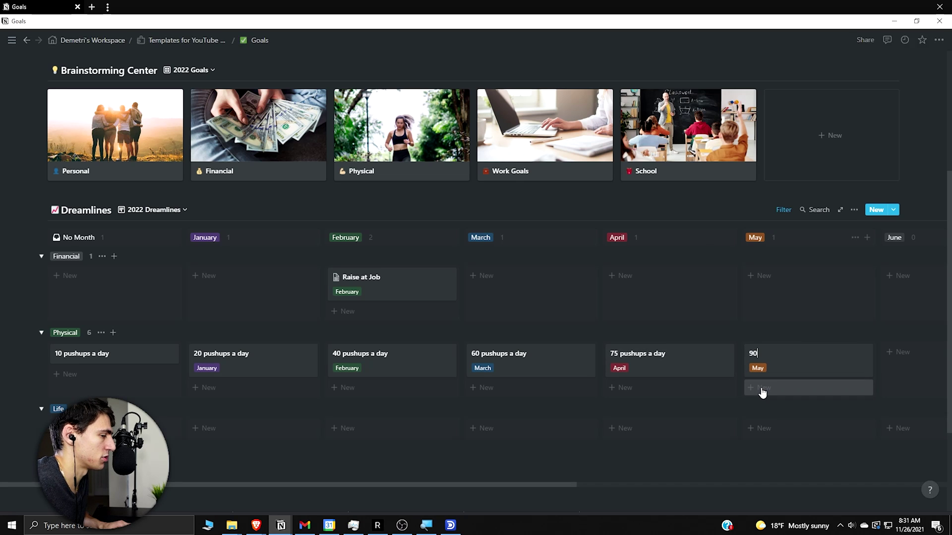
pyautogui.write(' pushups a day')
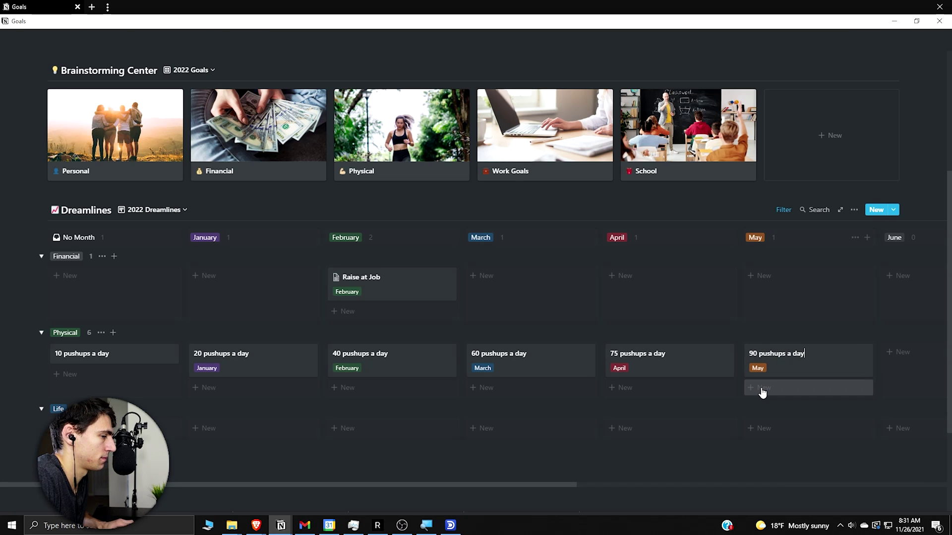
pyautogui.click(903, 353)
pyautogui.write('100')
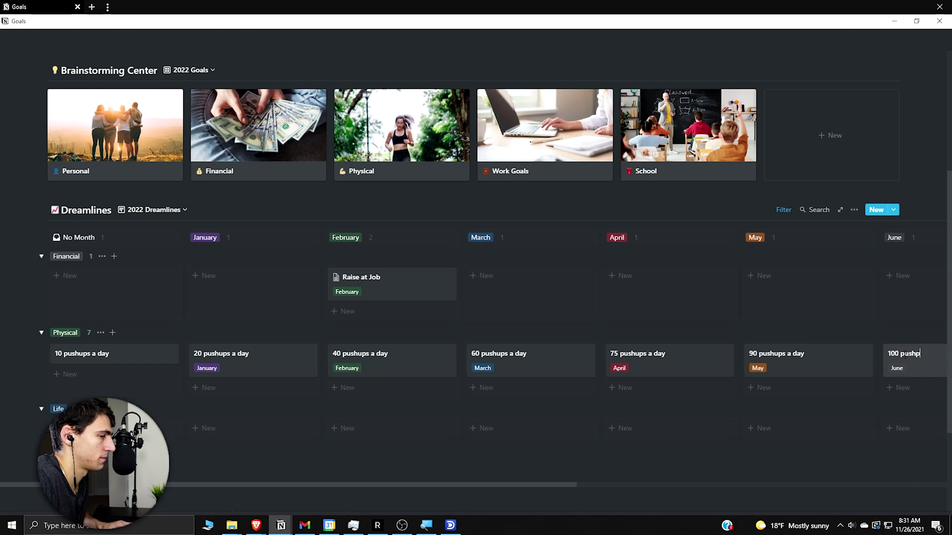
pyautogui.write(' pushups a day')
pyautogui.press('Escape')
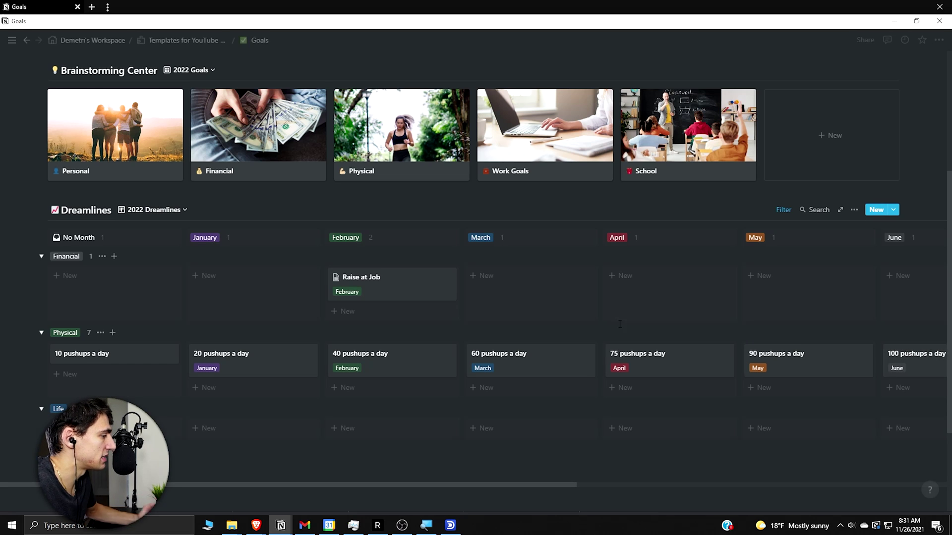
pyautogui.scroll(-1, 426, 386)
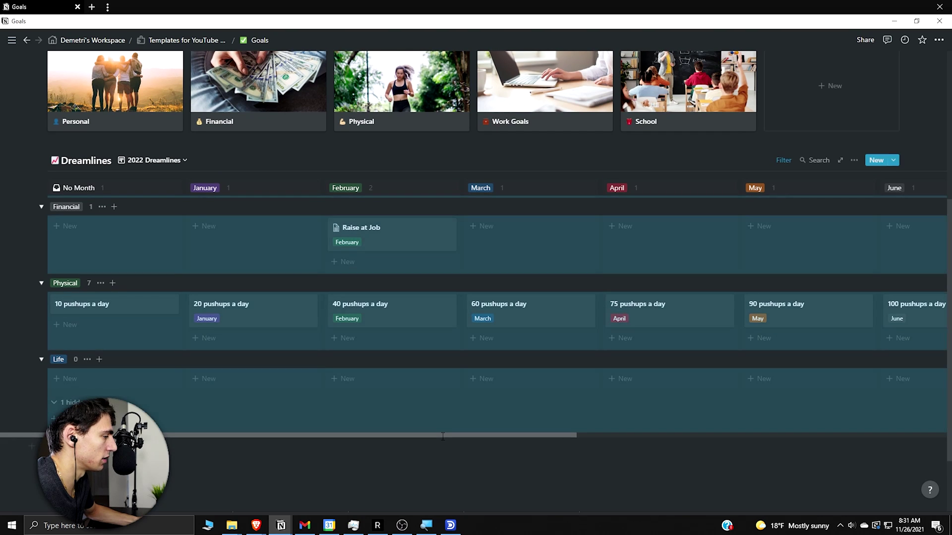
pyautogui.hscroll(2, 683, 341)
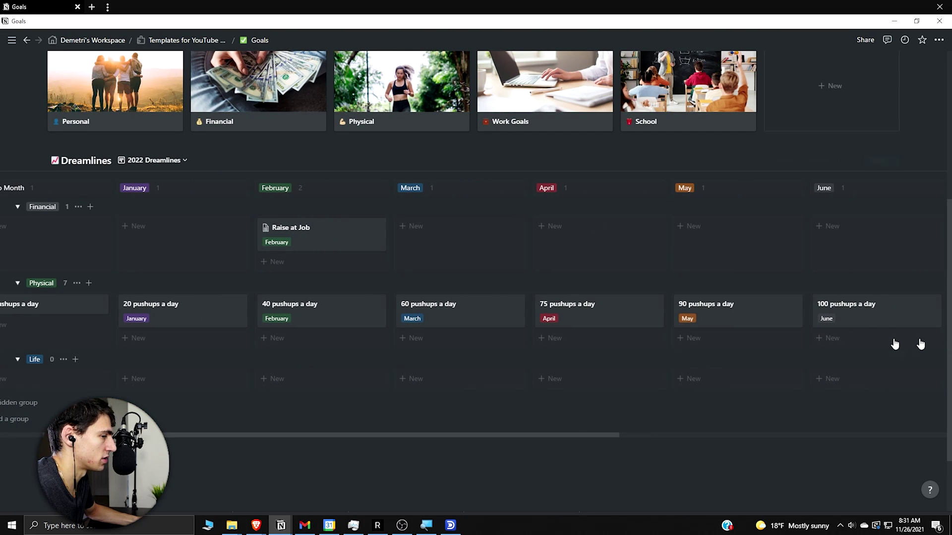
# Step: Add a checkbox property named 'Checkbox' above Brainstorming Center on the 60 pushups a day card
pyautogui.click(426, 305)
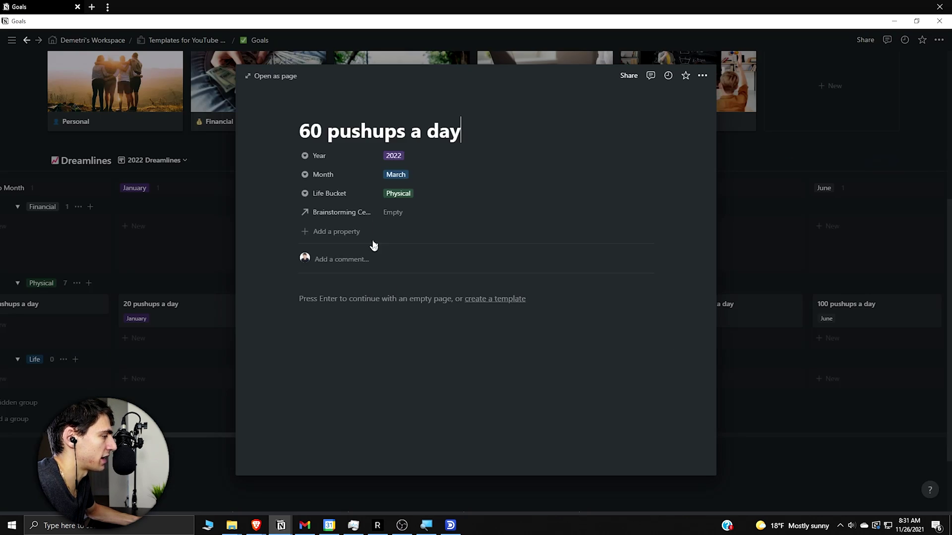
pyautogui.click(361, 227)
pyautogui.moveTo(343, 290)
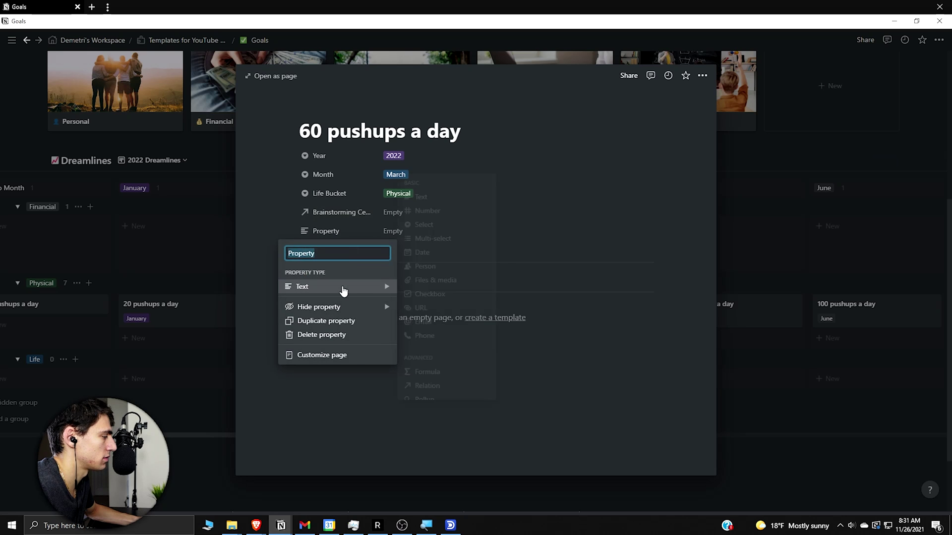
pyautogui.scroll(-2, 442, 327)
pyautogui.scroll(1, 432, 307)
pyautogui.click(430, 278)
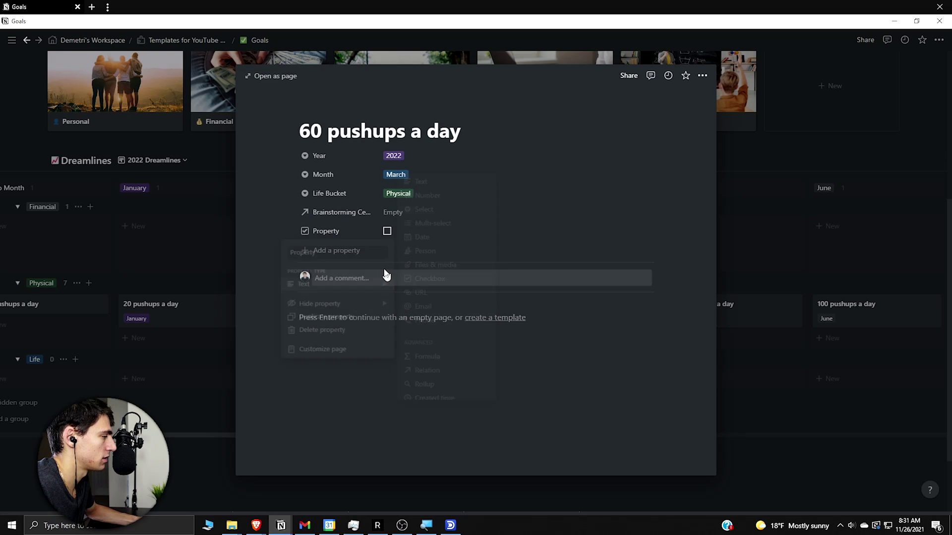
pyautogui.moveTo(329, 230); pyautogui.dragTo(329, 214)
pyautogui.click(337, 214)
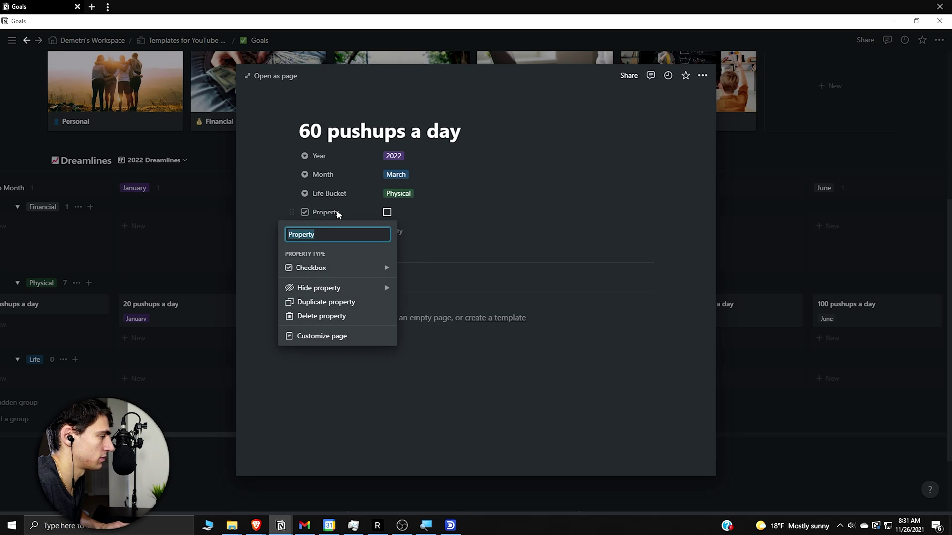
pyautogui.write('Checkbox')
pyautogui.press('Return')
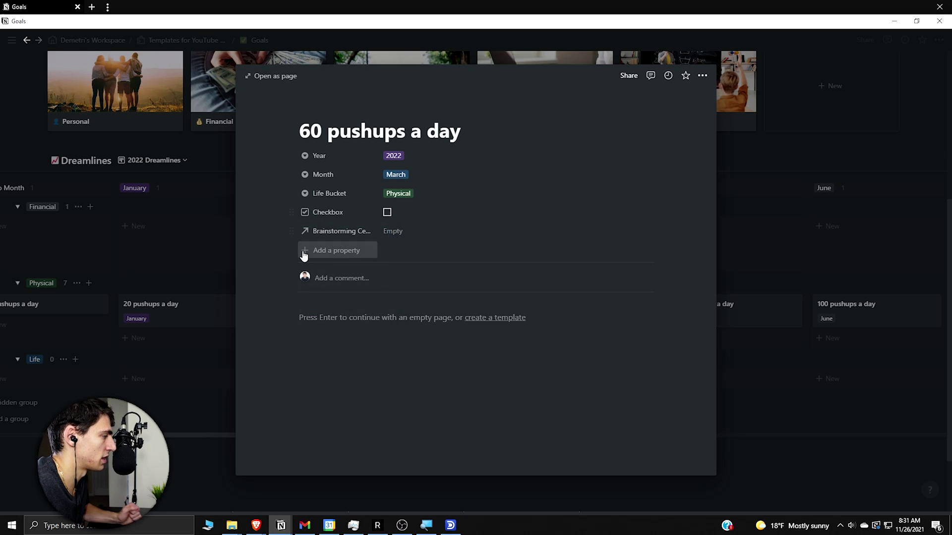
pyautogui.click(180, 293)
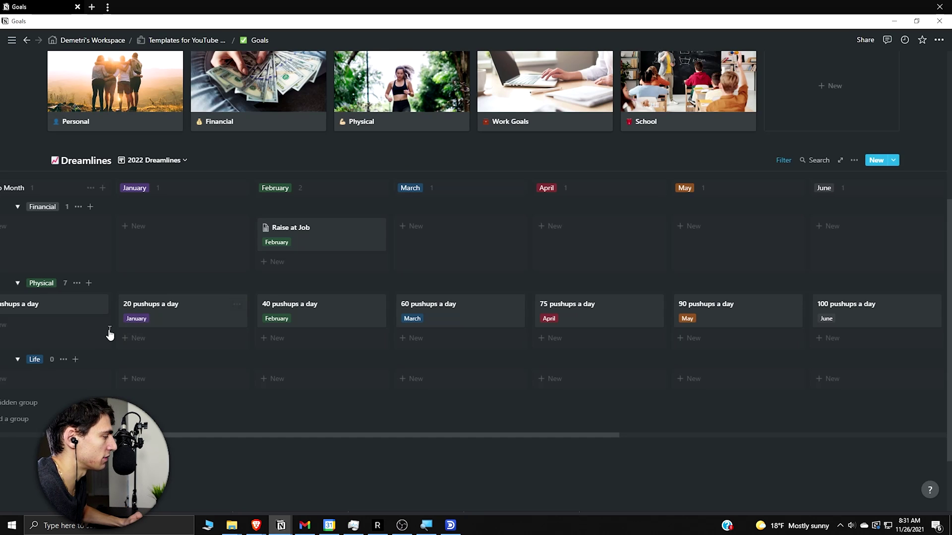
# Step: Show the Checkbox property on every 2022 Dreamlines card, leaving the June card unchecked
pyautogui.click(854, 160)
pyautogui.click(848, 237)
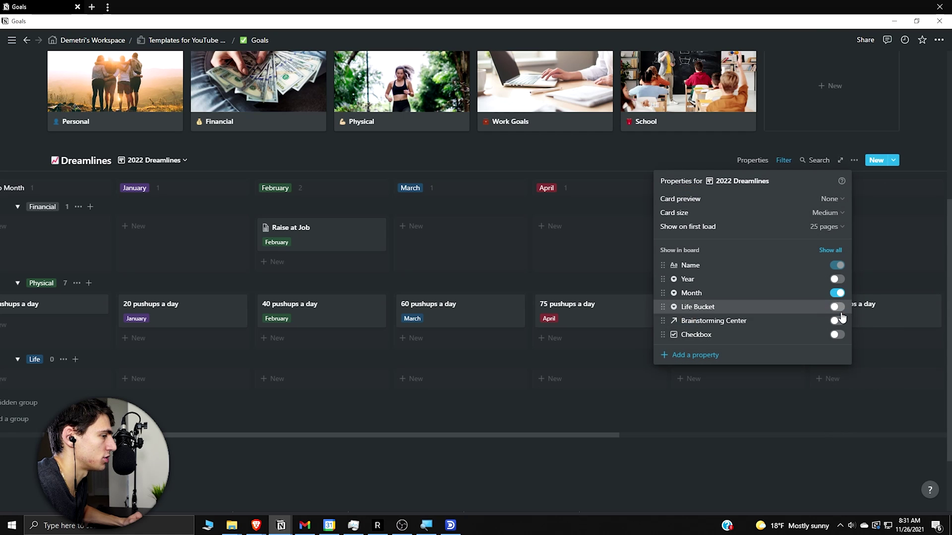
pyautogui.click(744, 335)
pyautogui.click(791, 331)
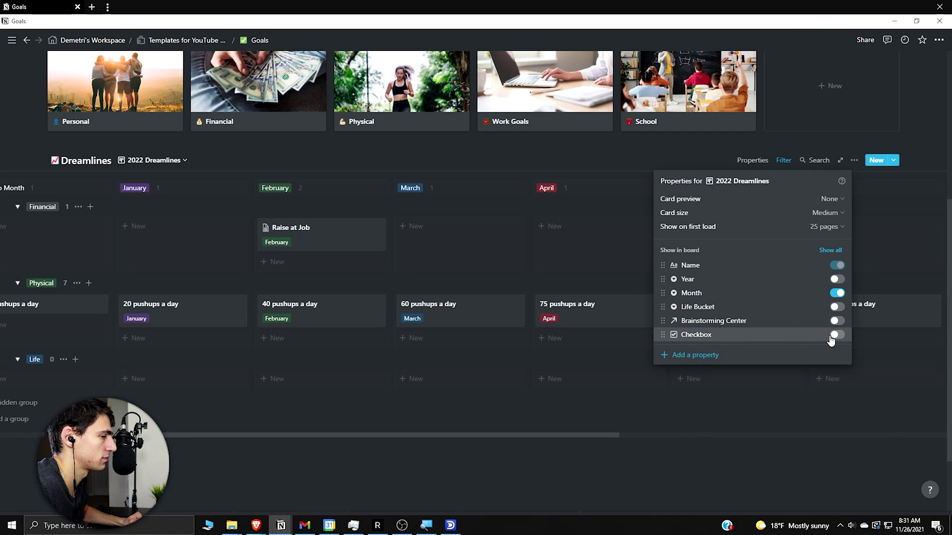
pyautogui.click(793, 331)
pyautogui.click(841, 340)
pyautogui.click(837, 335)
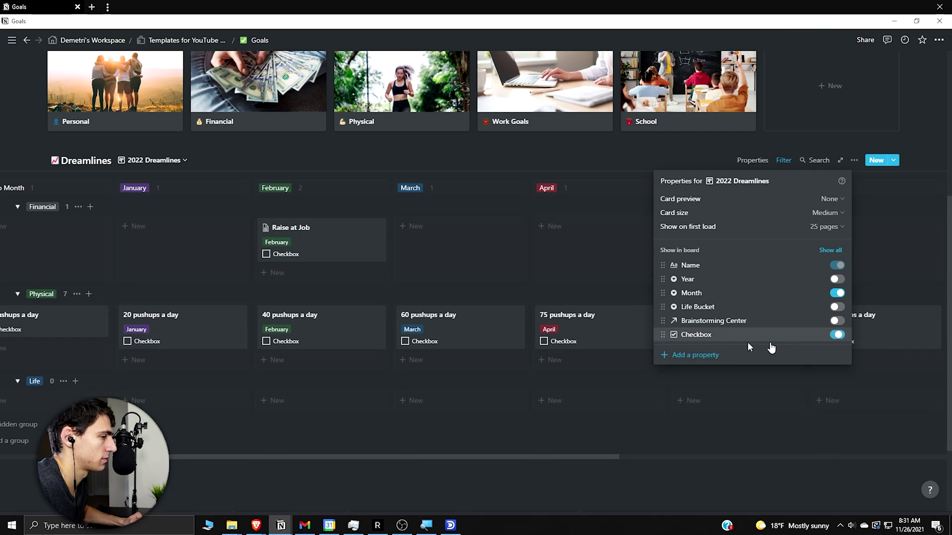
pyautogui.press('Escape')
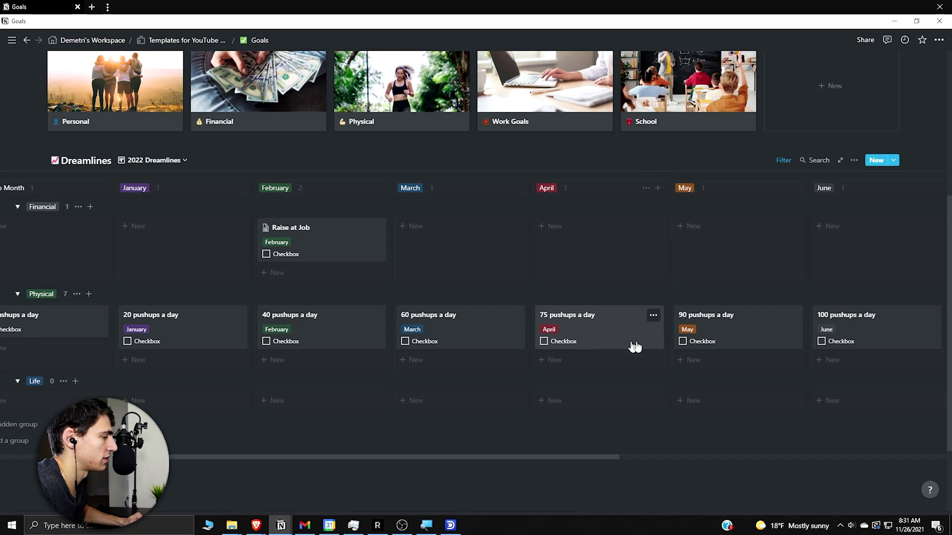
pyautogui.click(821, 342)
pyautogui.click(821, 342)
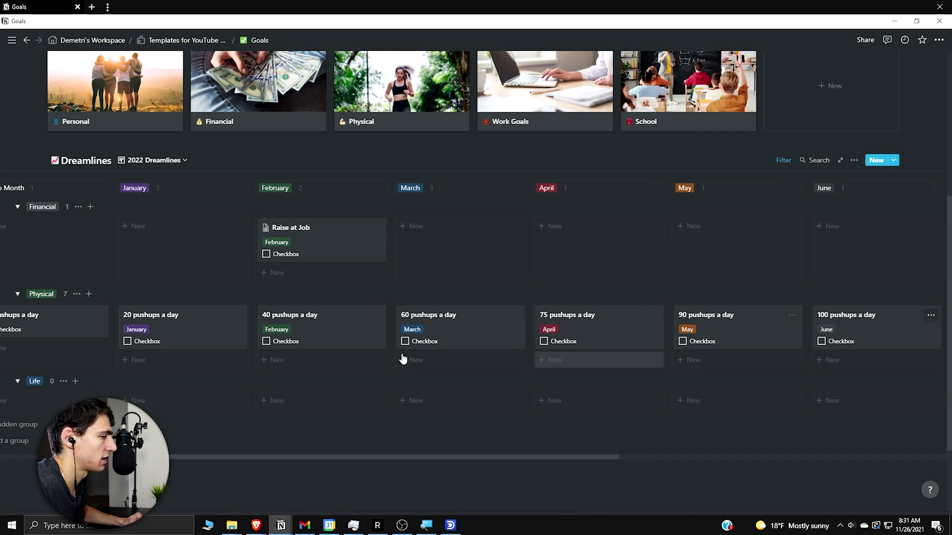
# Step: Switch to the 2023 Dreamlines view and bring up its card property settings
pyautogui.click(181, 161)
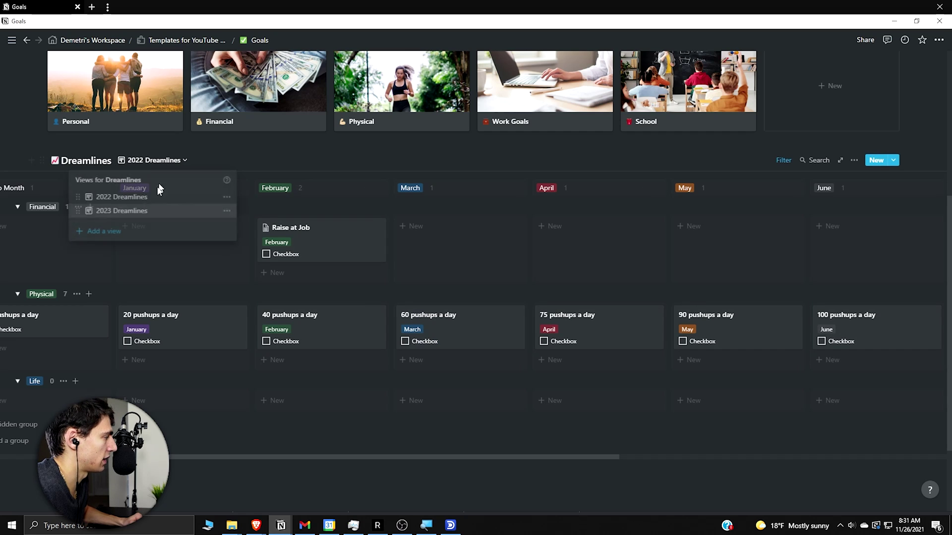
pyautogui.click(137, 211)
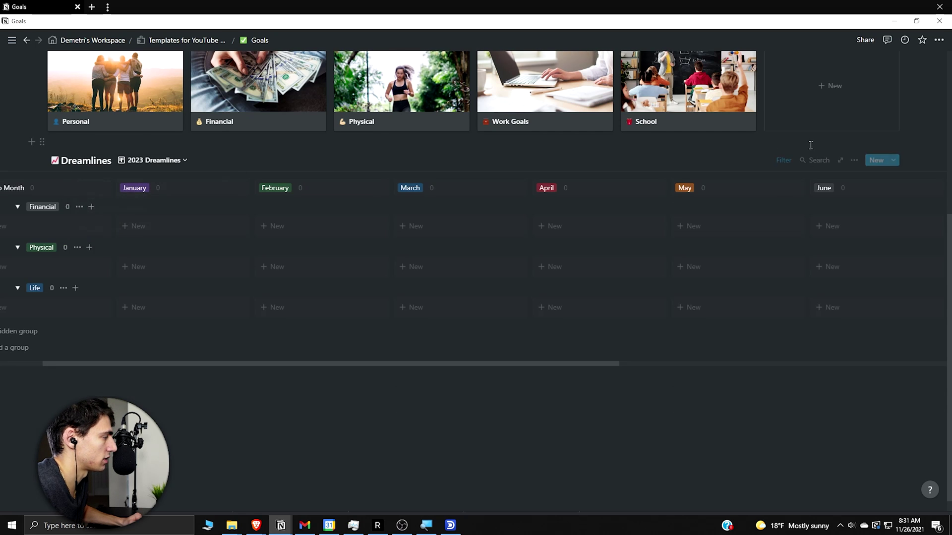
pyautogui.click(854, 160)
pyautogui.click(875, 242)
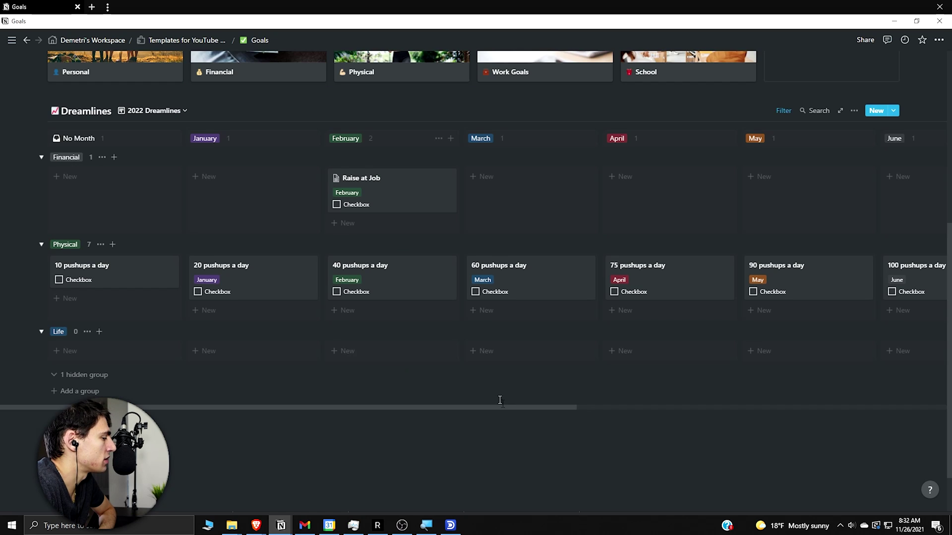
# Step: On the Personal brainstorming page, answer 'I want to take more vacations' and 'Saving up'
pyautogui.hscroll(3, 510, 407)
pyautogui.scroll(2, 495, 341)
pyautogui.scroll(4, 494, 341)
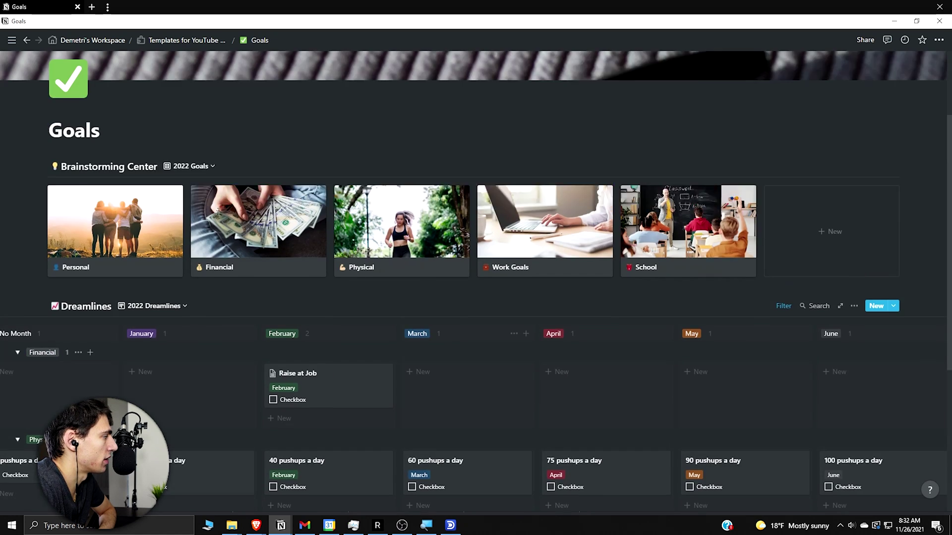
pyautogui.click(124, 272)
pyautogui.click(333, 281)
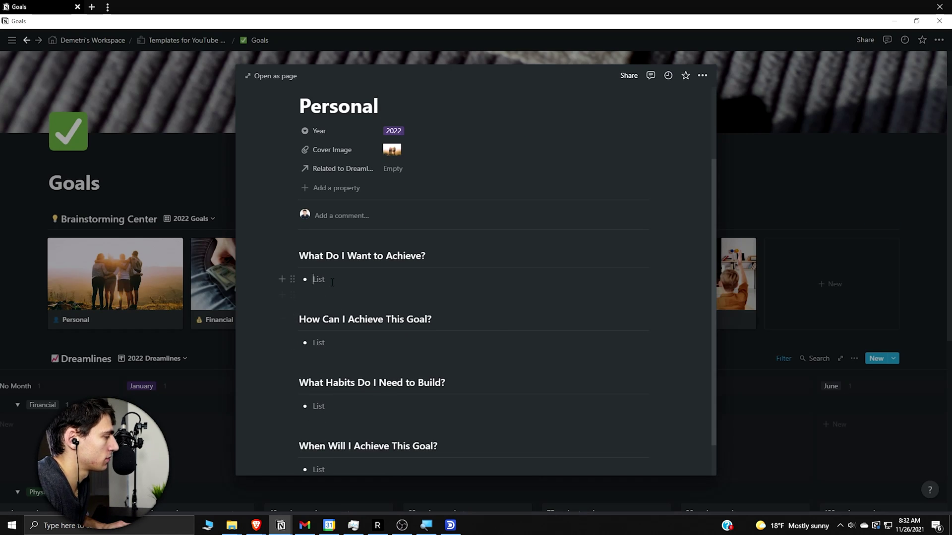
pyautogui.write('I want t')
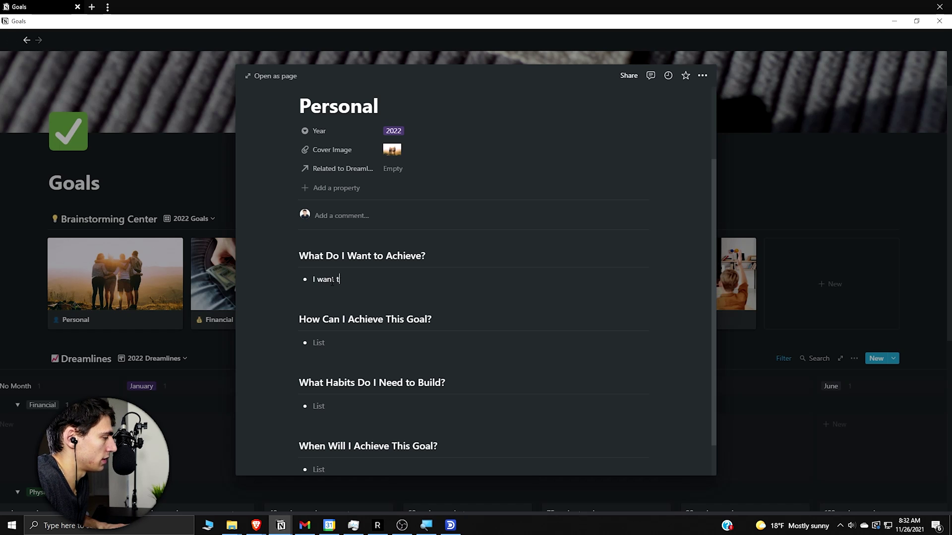
pyautogui.write('o take more vacations')
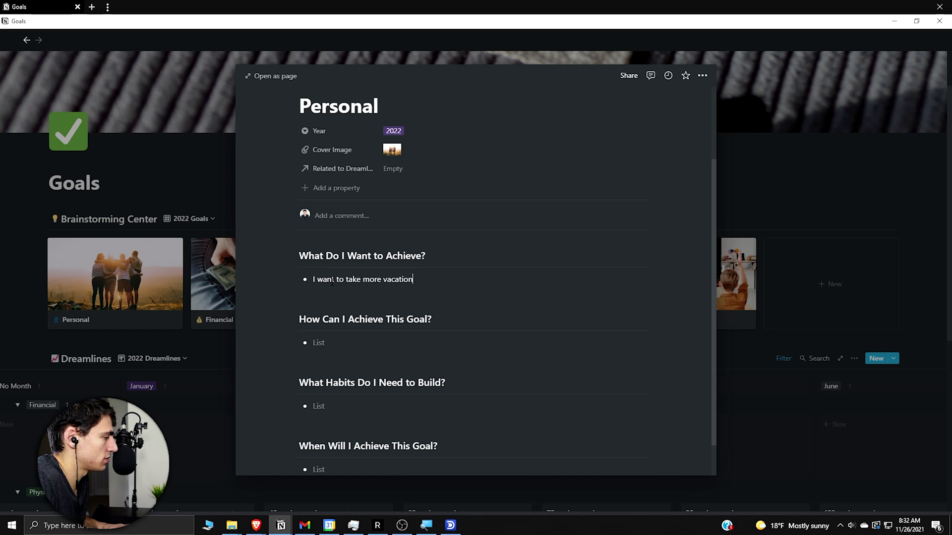
pyautogui.click(351, 341)
pyautogui.scroll(-1, 350, 341)
pyautogui.write('Saving up for it starting at the beginning of the year')
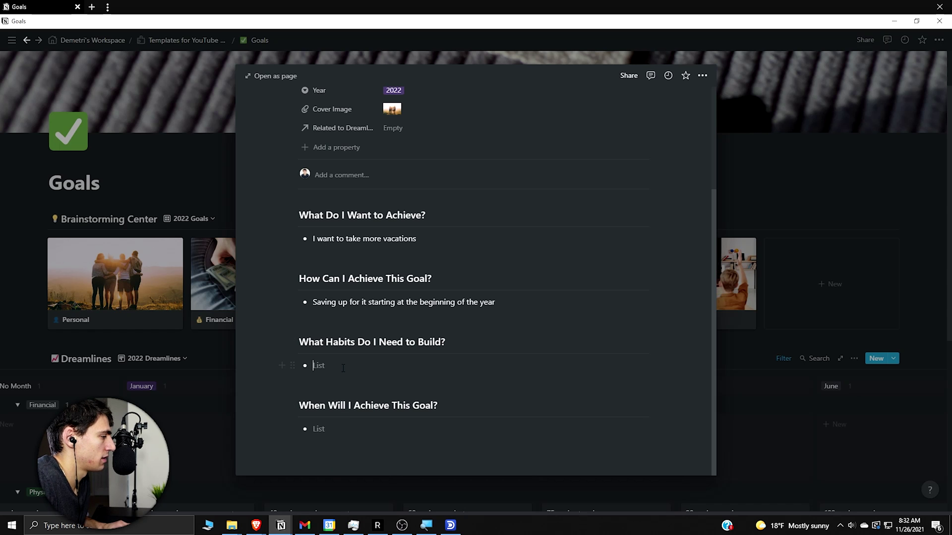
# Step: Add the habit answer 'Stop going' and the timing answer 'Once', then close the page
pyautogui.write('Sto')
pyautogui.press('BackSpace')
pyautogui.press('BackSpace')
pyautogui.press('BackSpace')
pyautogui.write('Stop')
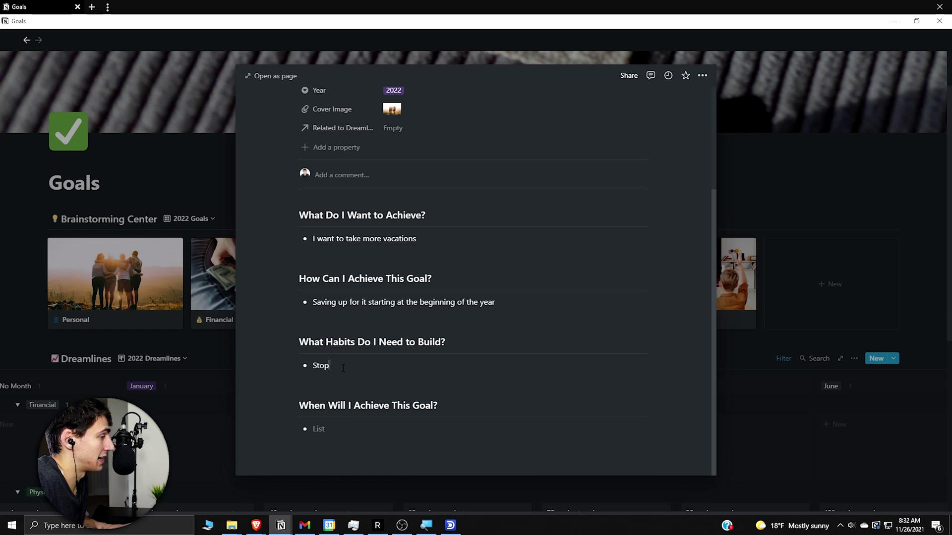
pyautogui.write(' going out to drink coffee from Starbucks')
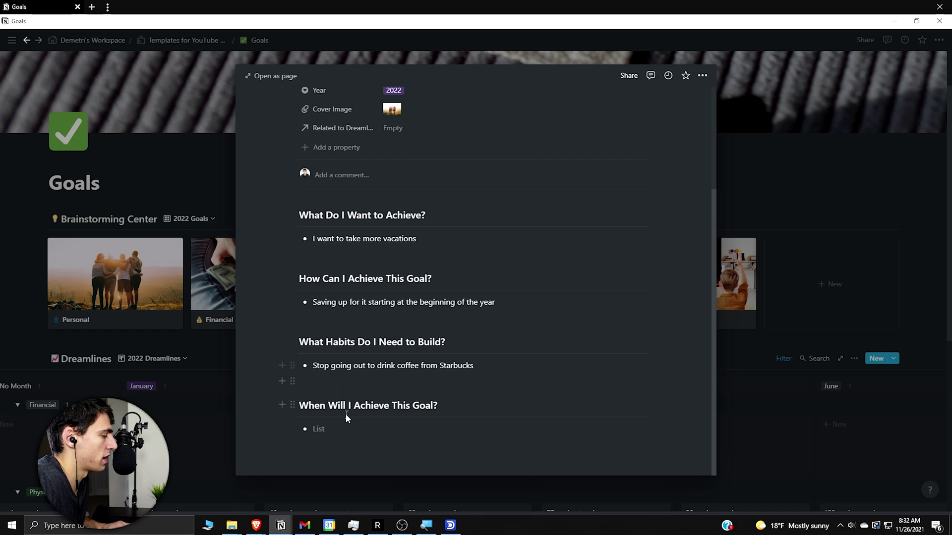
pyautogui.click(352, 425)
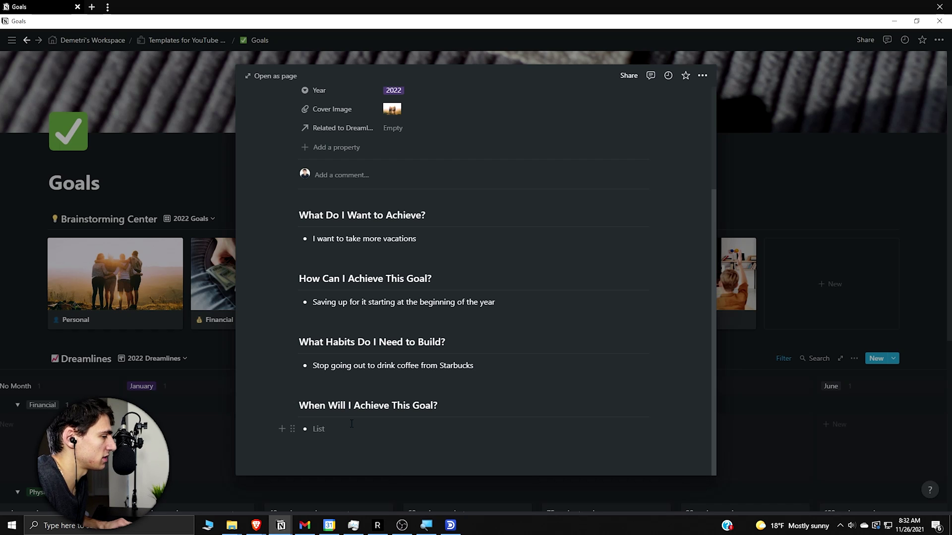
pyautogui.write('Once')
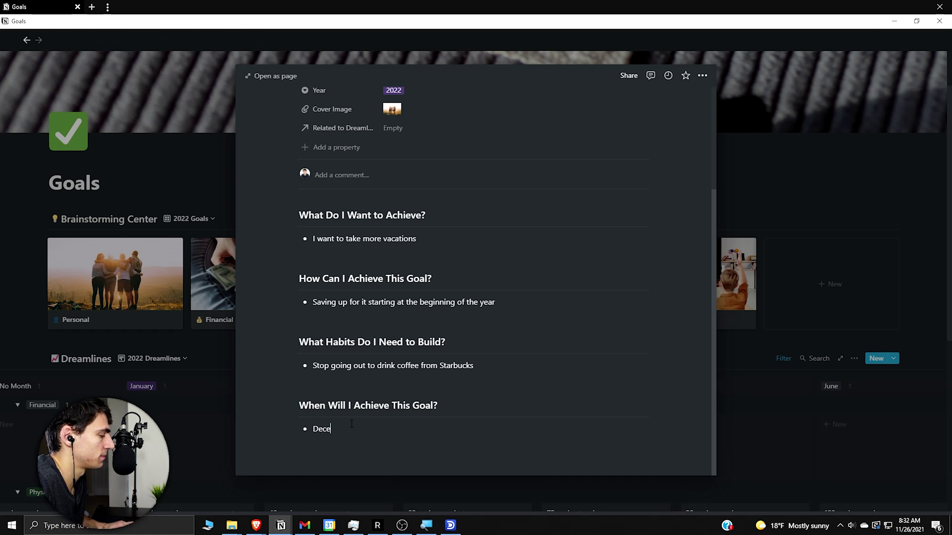
pyautogui.press('Escape')
pyautogui.scroll(-3, 545, 387)
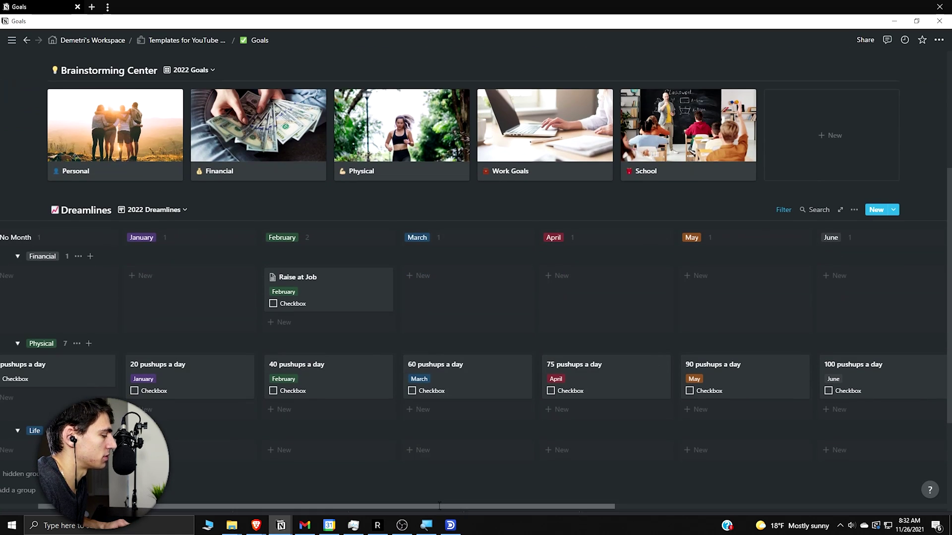
# Step: Create a 'Vacation in the Bahamas' card under Life in December with a palm-tree icon
pyautogui.moveTo(442, 507); pyautogui.dragTo(776, 508)
pyautogui.click(813, 451)
pyautogui.write('Vacation in the Bahamas')
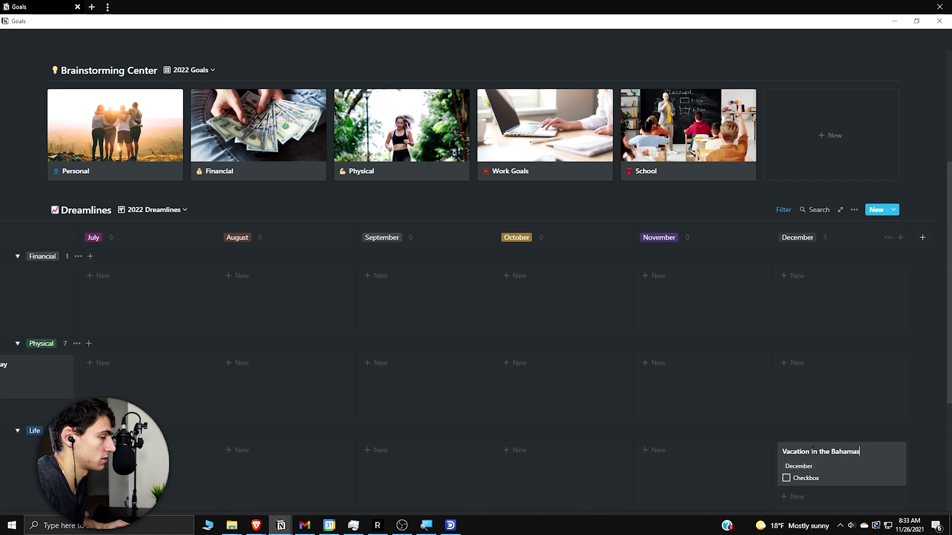
pyautogui.press('Return')
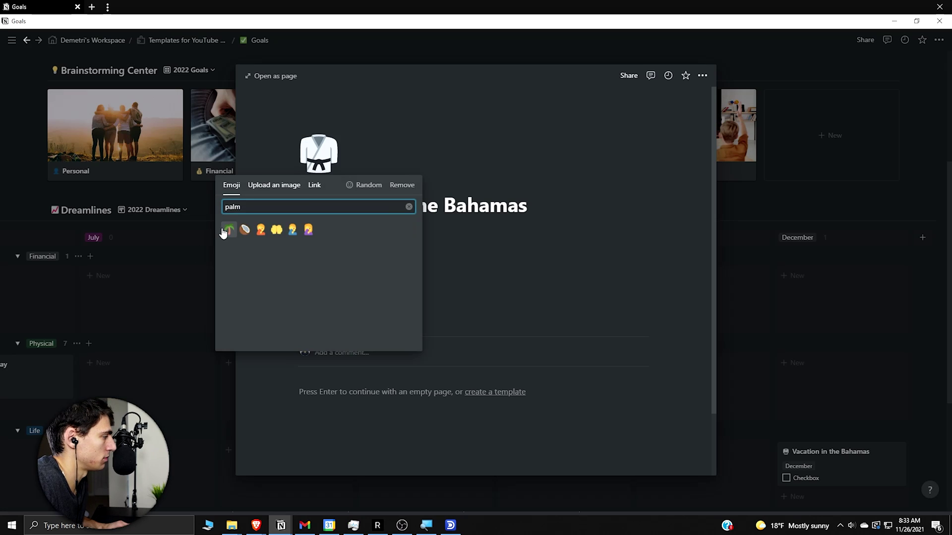
pyautogui.click(223, 228)
pyautogui.click(206, 278)
# Step: Look over the board, preview the 100 pushups a day goal, and bring in the second Goals window
pyautogui.scroll(-1, 708, 473)
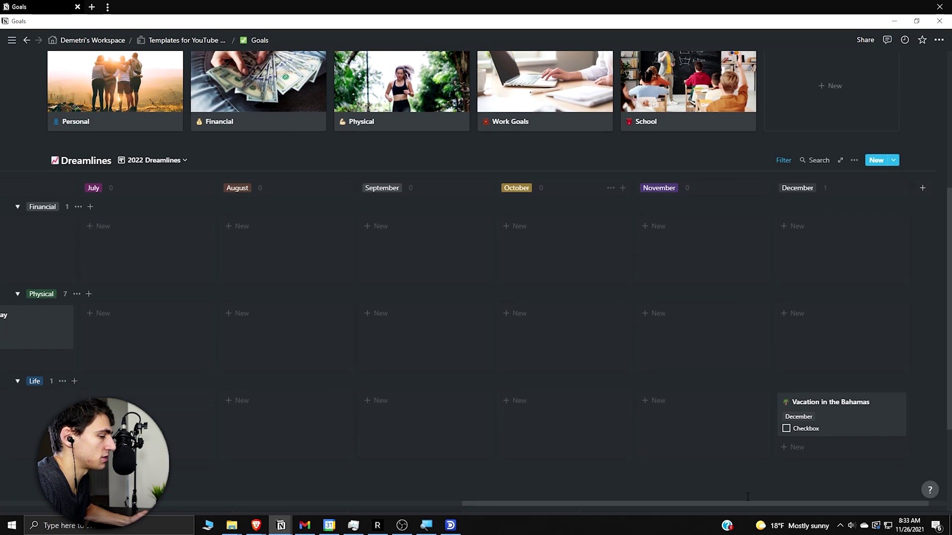
pyautogui.moveTo(748, 503); pyautogui.dragTo(287, 504)
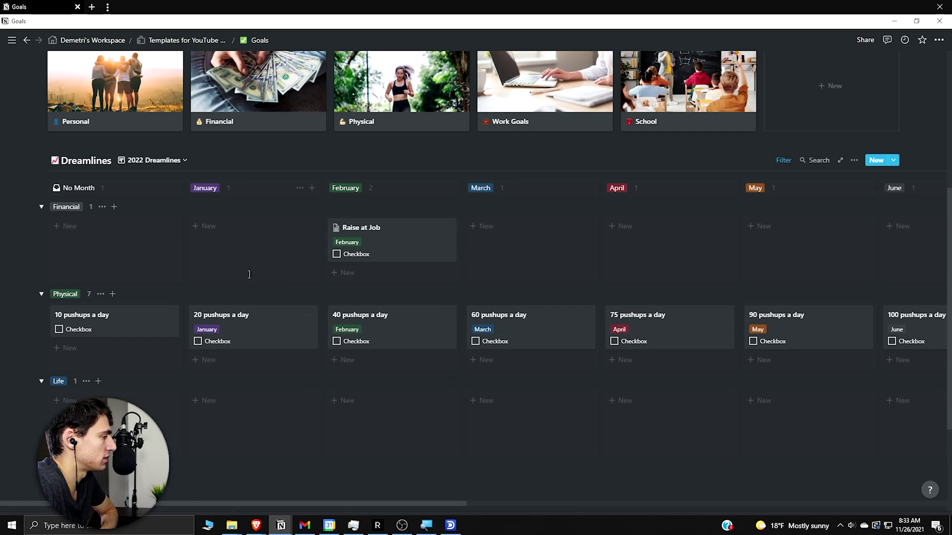
pyautogui.scroll(-1, 570, 386)
pyautogui.scroll(1, 496, 406)
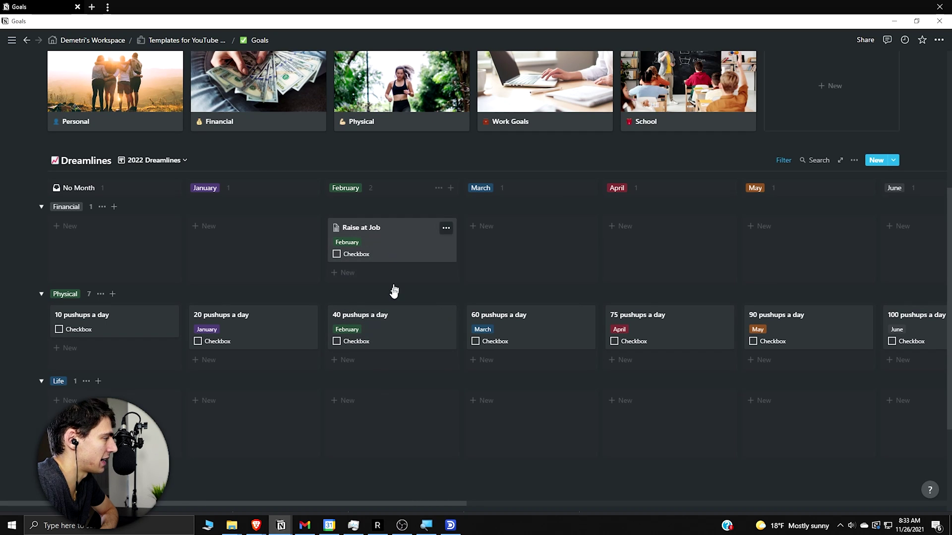
pyautogui.click(922, 329)
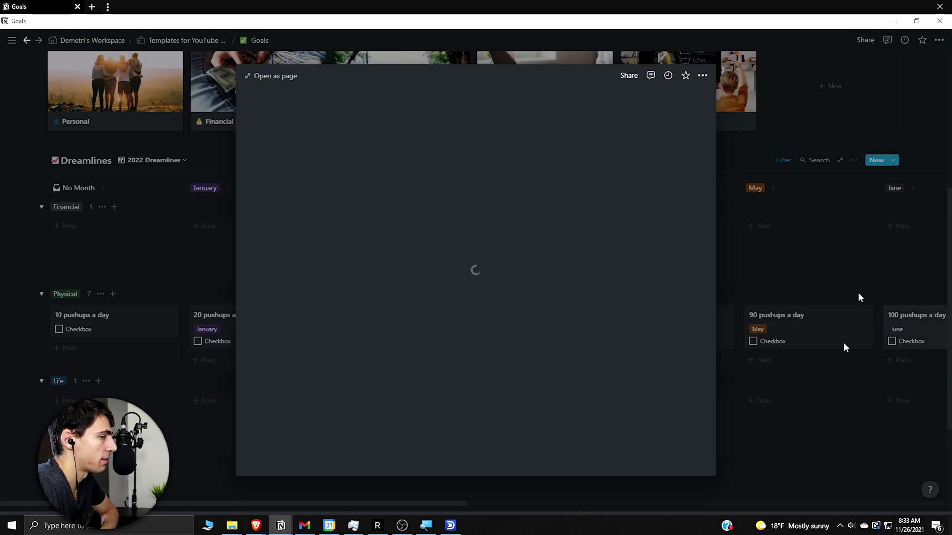
pyautogui.click(163, 300)
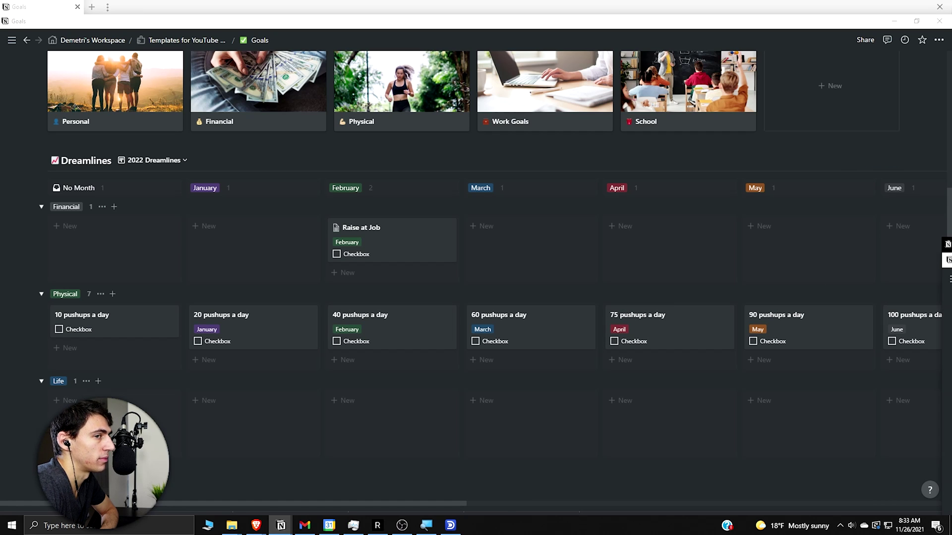
pyautogui.moveTo(947, 243); pyautogui.dragTo(421, 248)
# Step: Maximize the second Goals window and scroll through its 2021 Goals and Dreamlines YouTube, Podcast rows
pyautogui.doubleClick(421, 248)
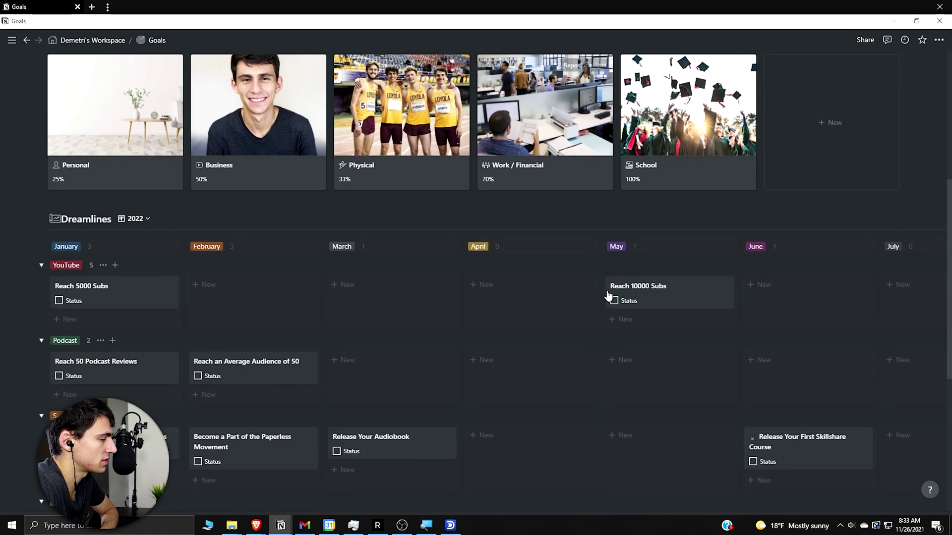
pyautogui.scroll(-6, 608, 296)
pyautogui.scroll(3, 520, 370)
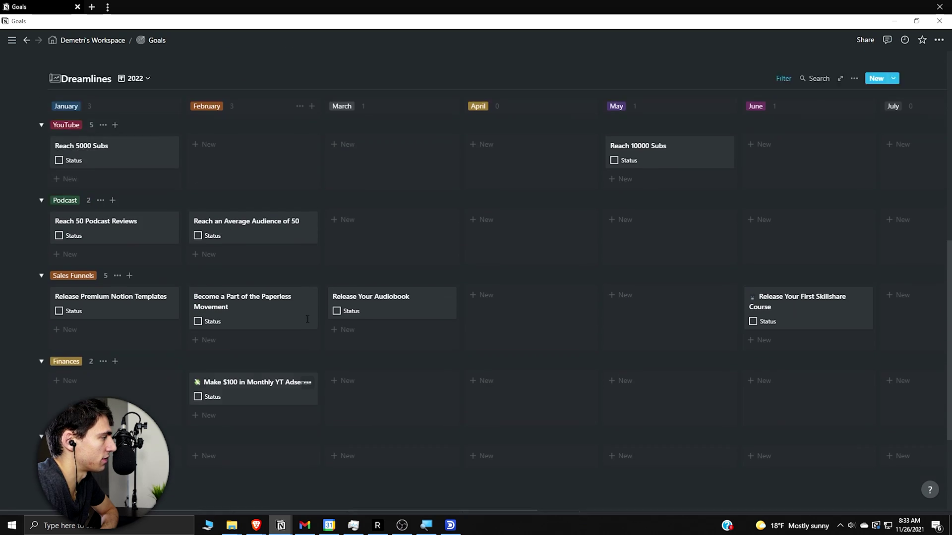
pyautogui.scroll(1, 308, 319)
pyautogui.scroll(-3, 308, 325)
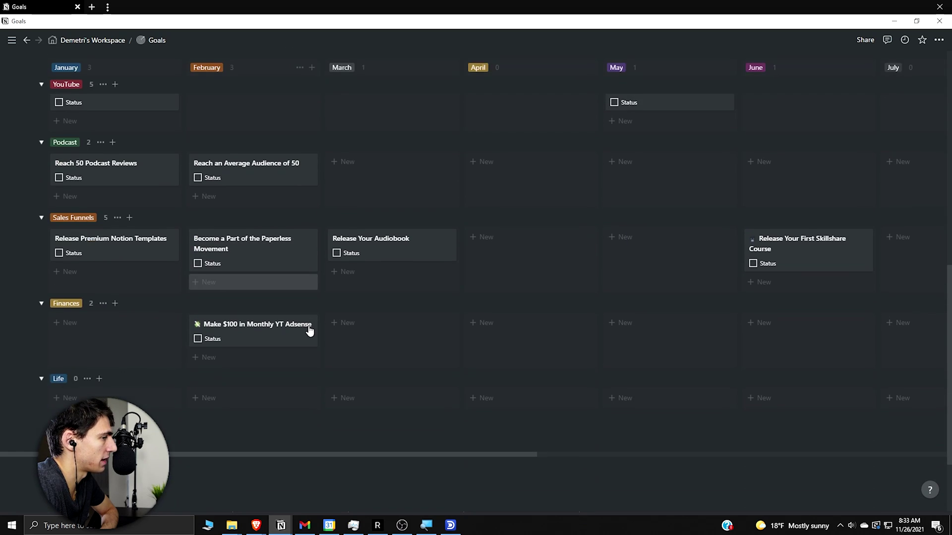
pyautogui.scroll(2, 309, 330)
pyautogui.scroll(-2, 308, 336)
pyautogui.scroll(2, 312, 347)
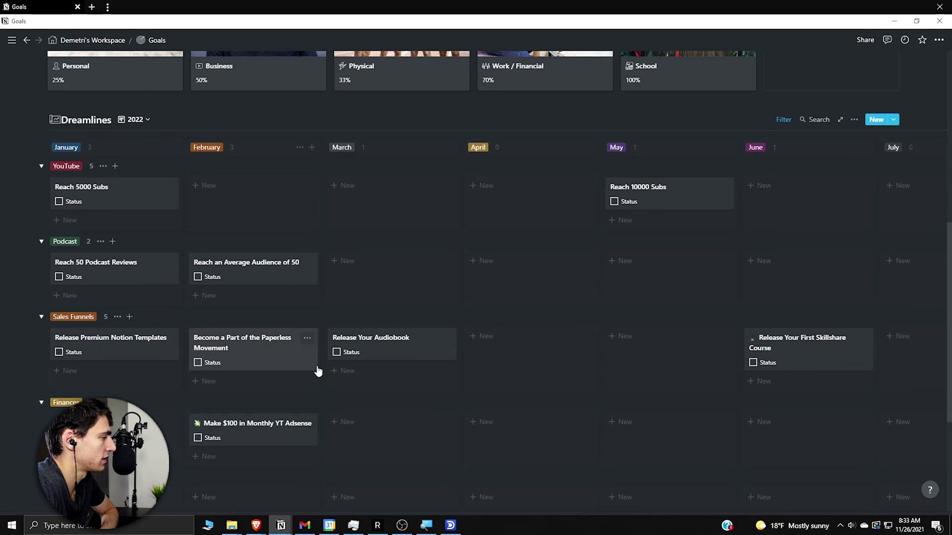
pyautogui.scroll(-1, 233, 226)
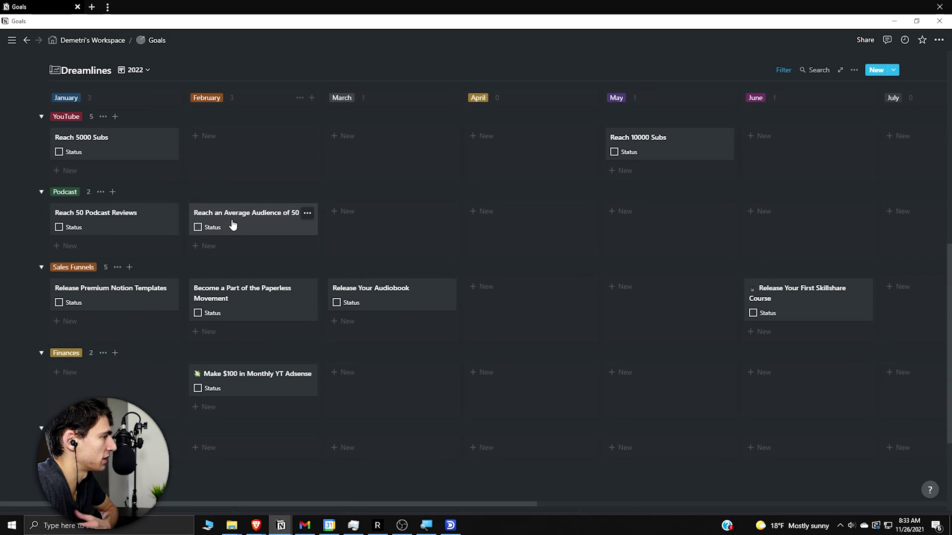
pyautogui.scroll(4, 372, 214)
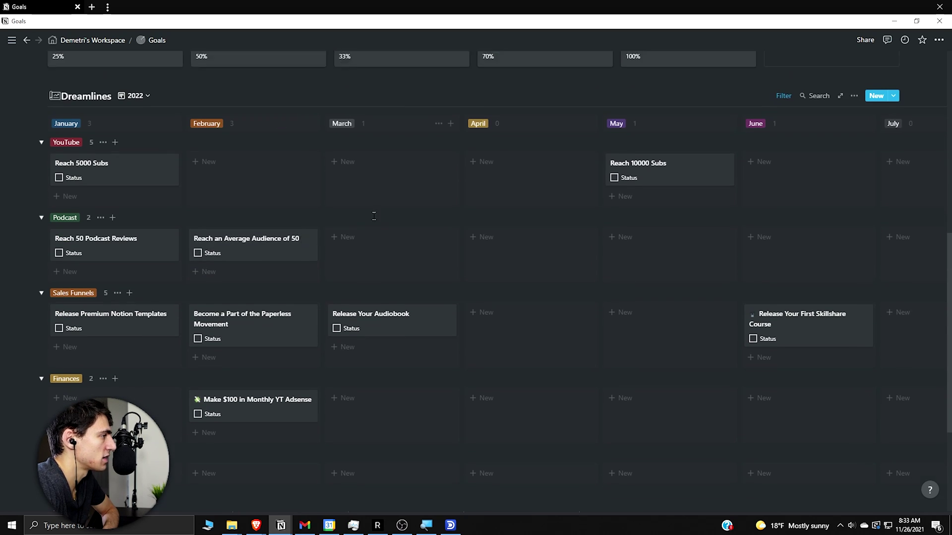